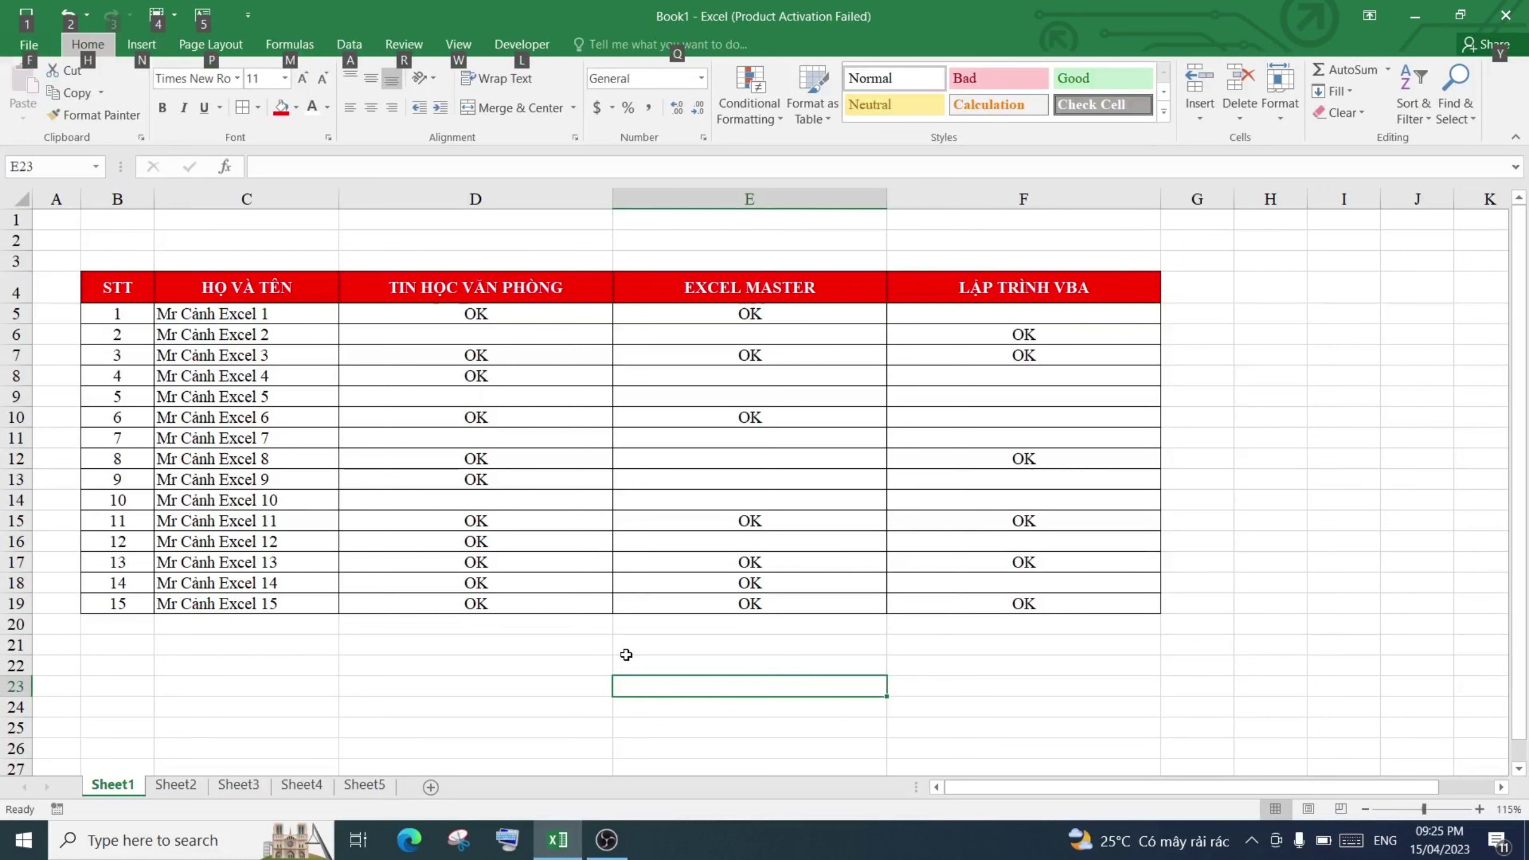
- Insert a blank row above students 2, 3 and 4, one row at a time
click(625, 654)
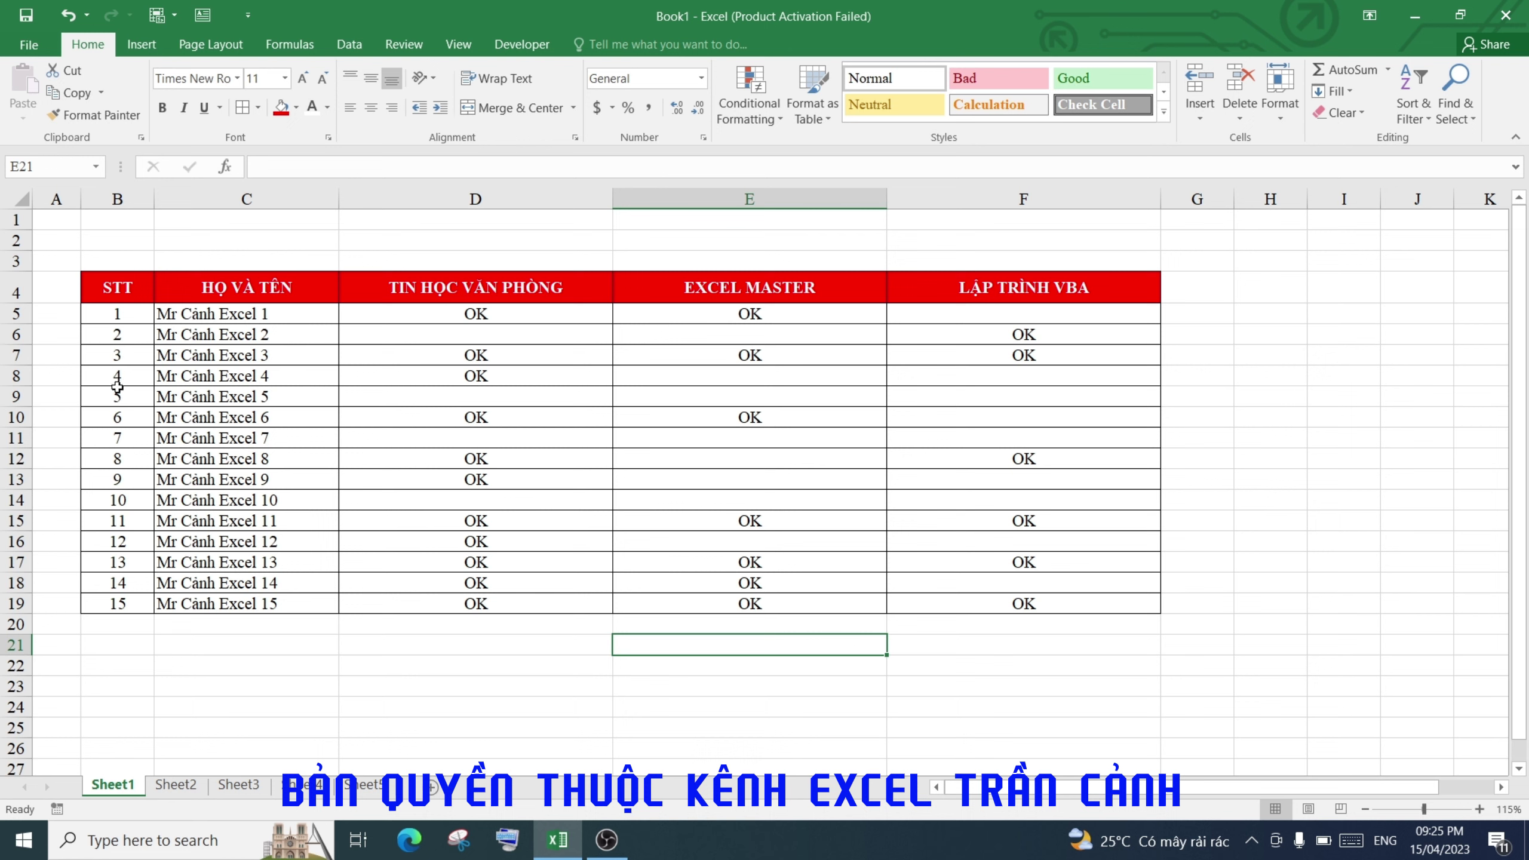
click(11, 334)
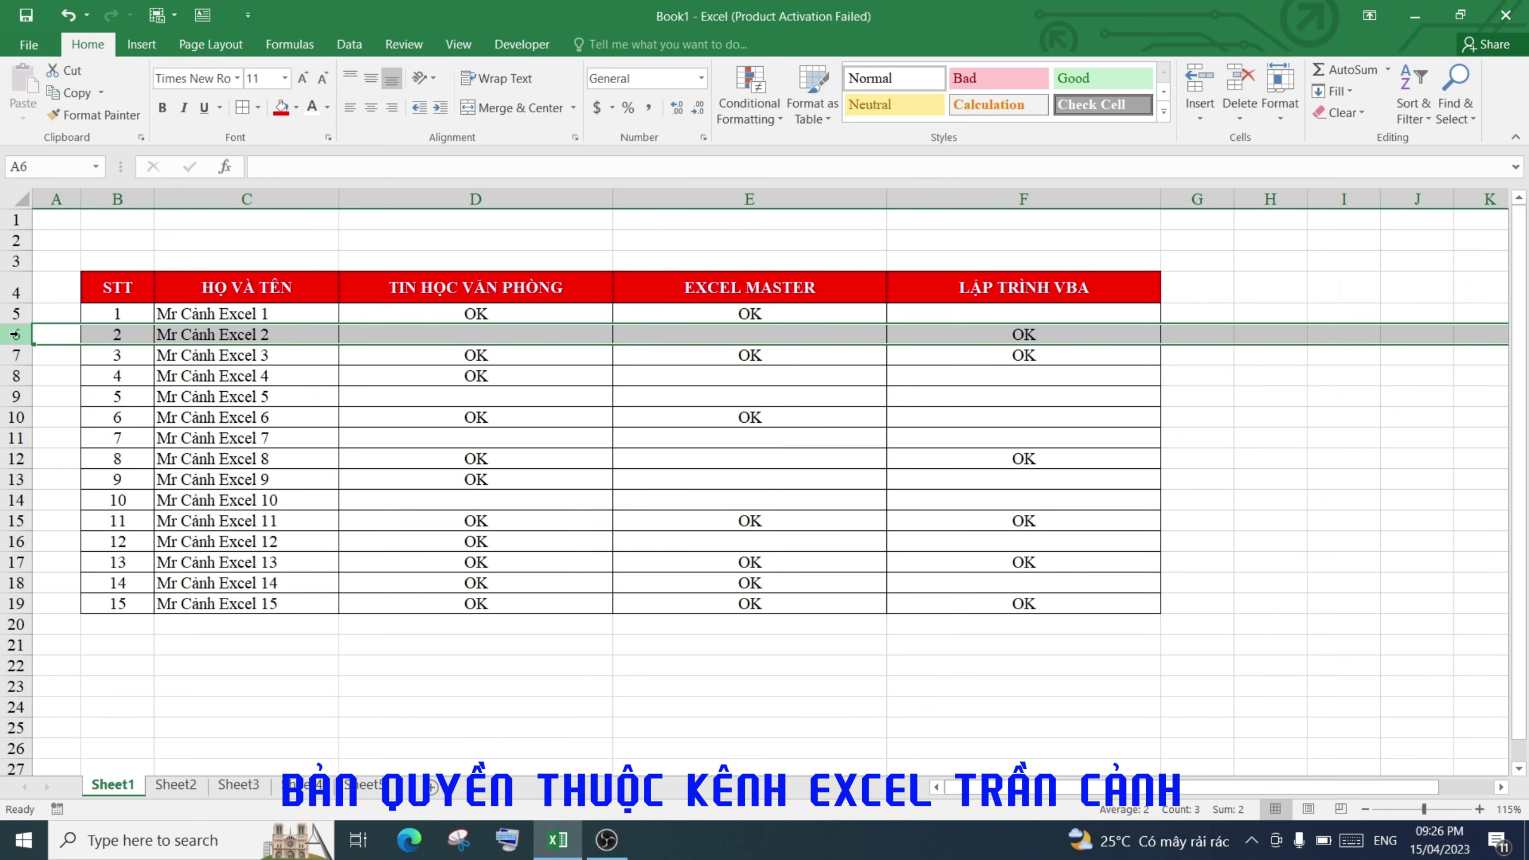
right_click(15, 334)
click(57, 475)
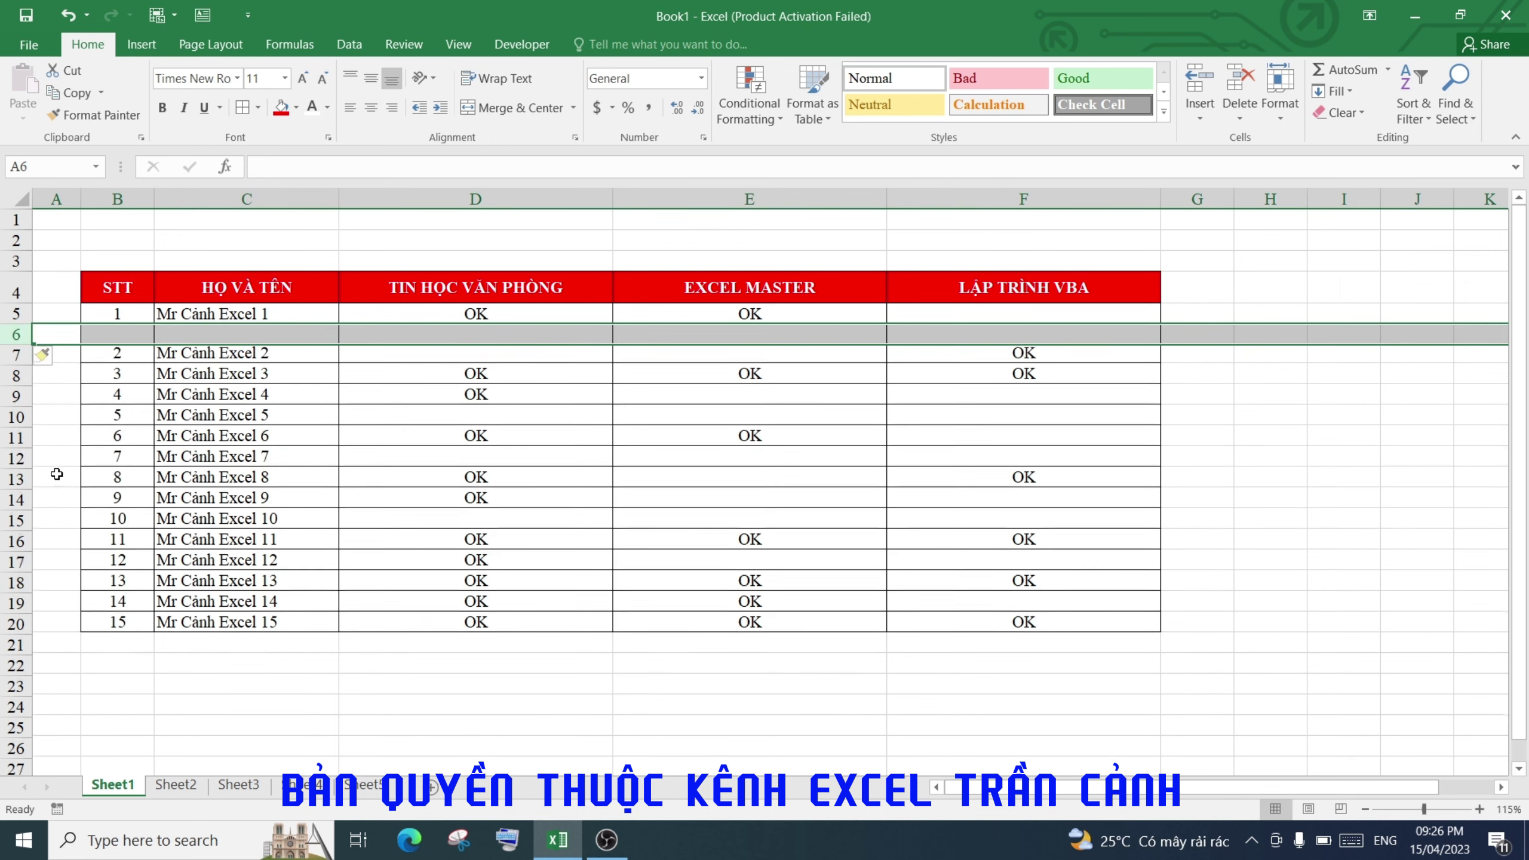
click(302, 441)
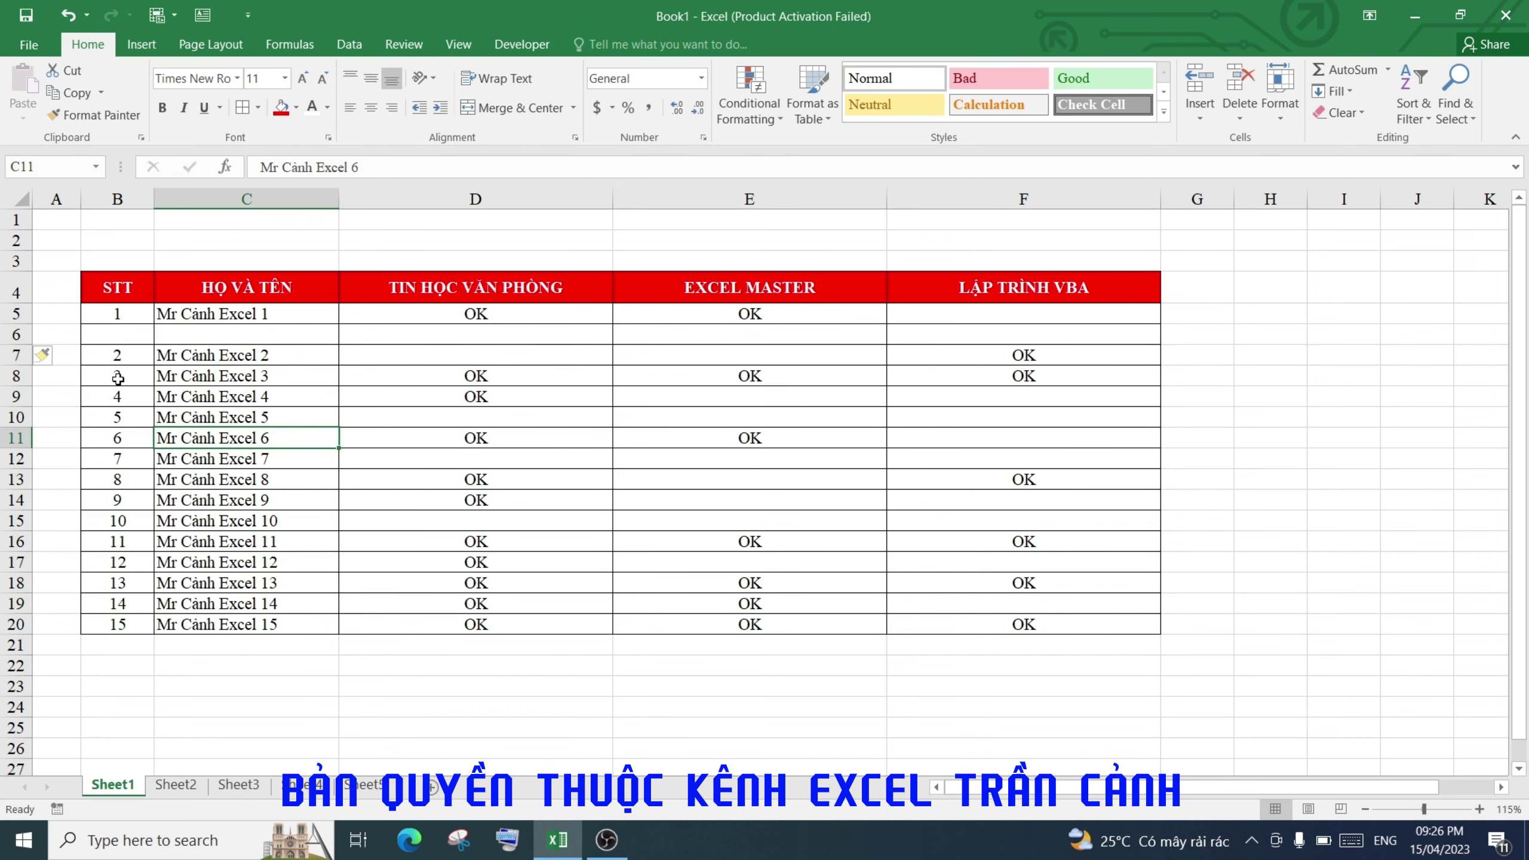
click(17, 376)
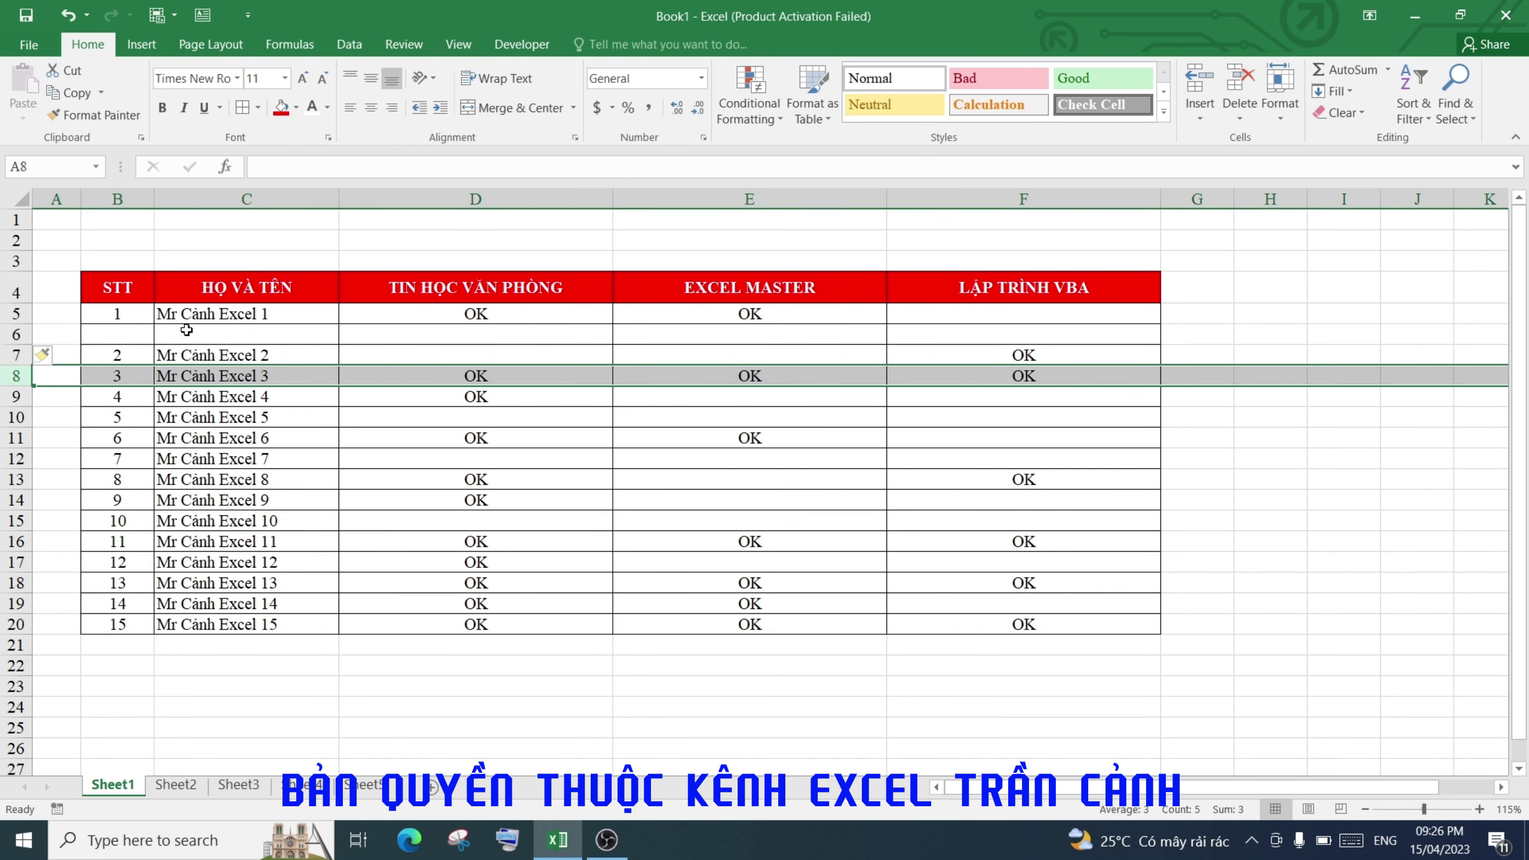
right_click(16, 376)
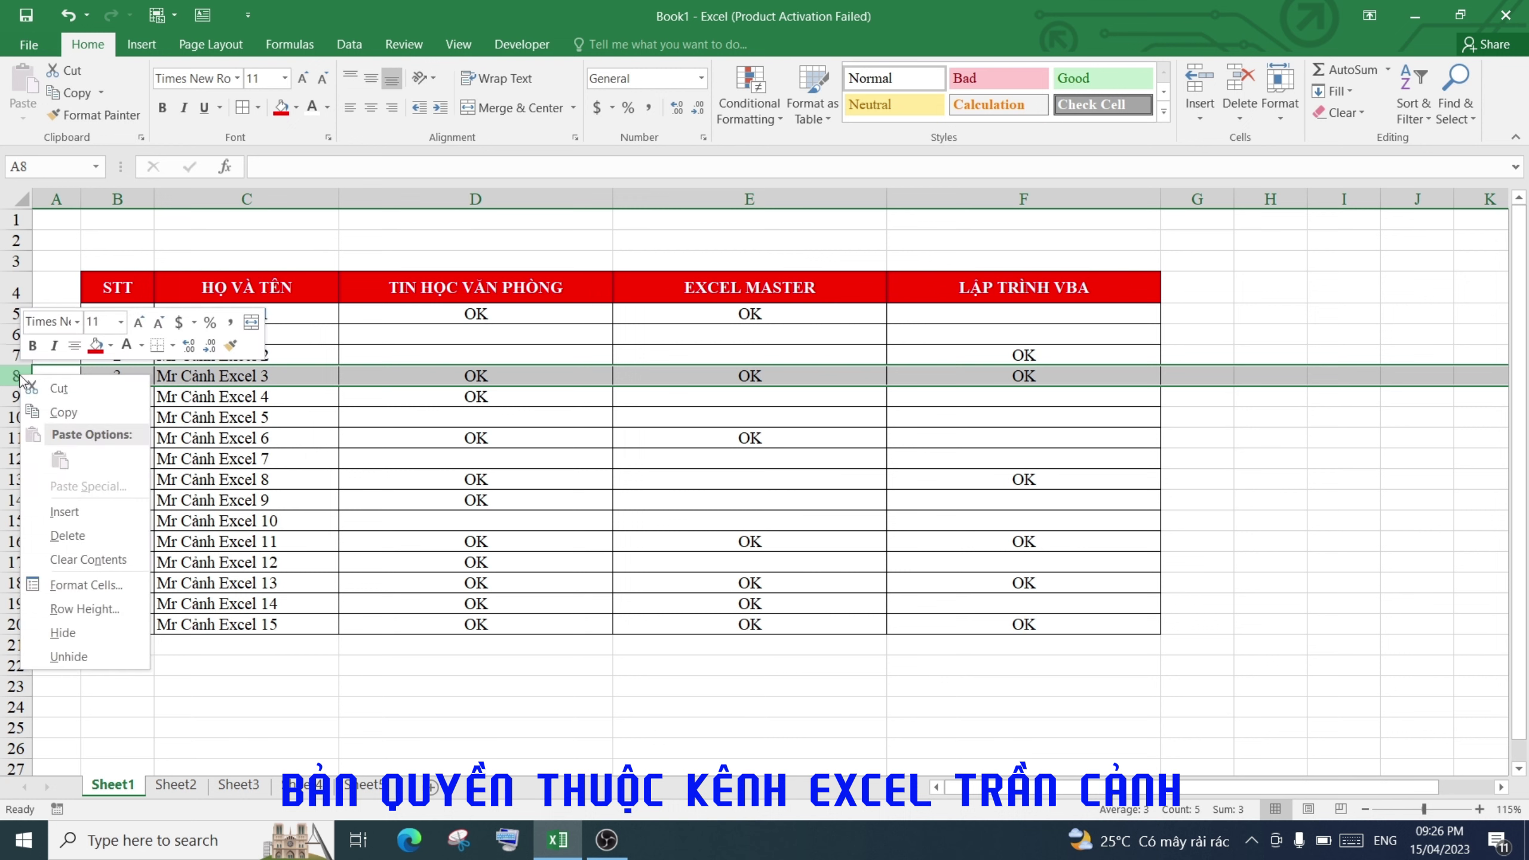
click(71, 511)
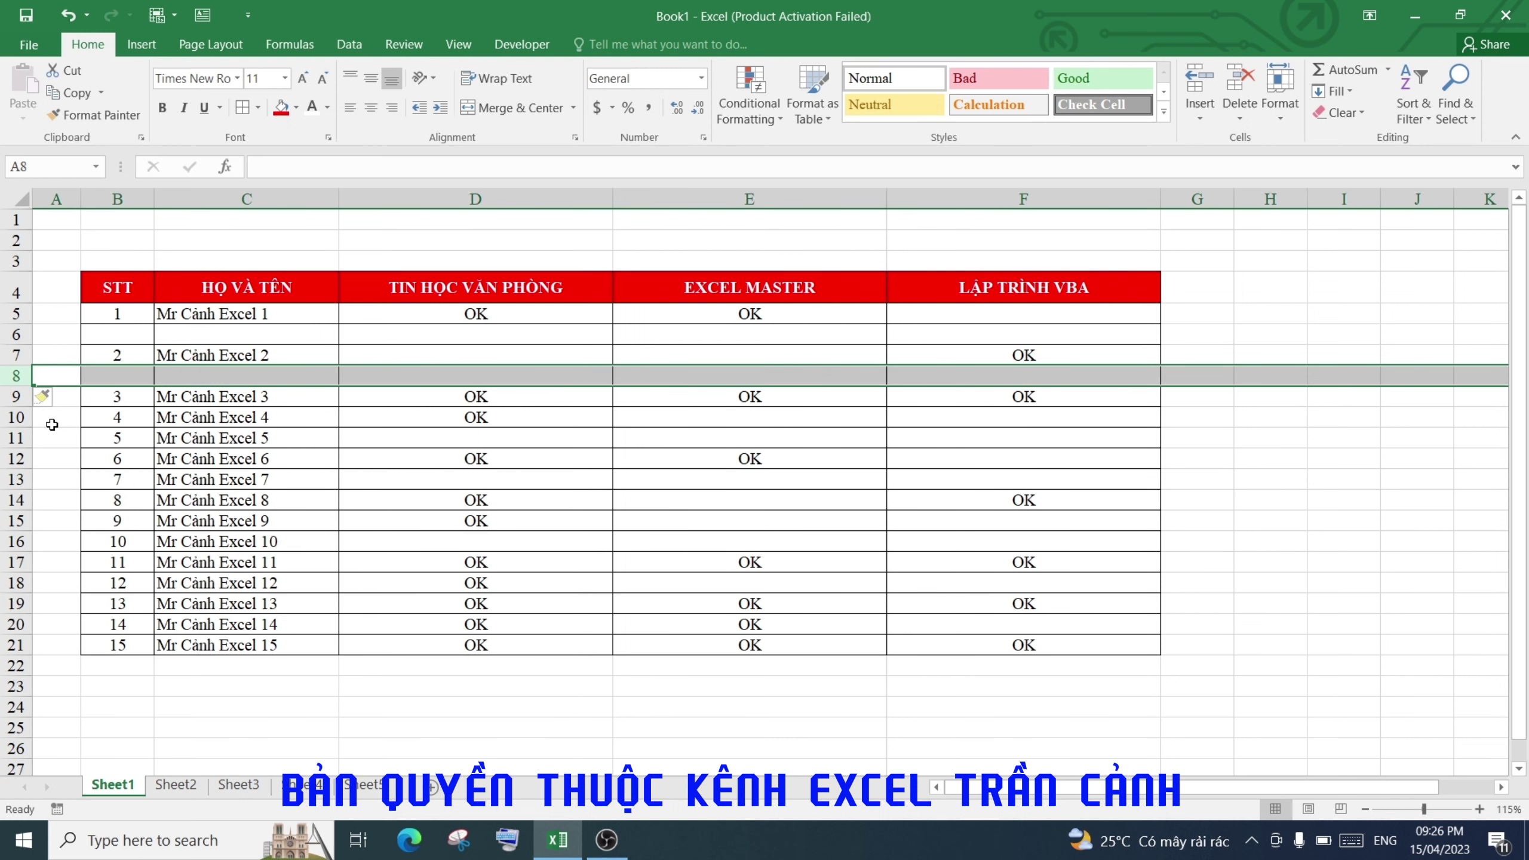
click(17, 417)
right_click(17, 418)
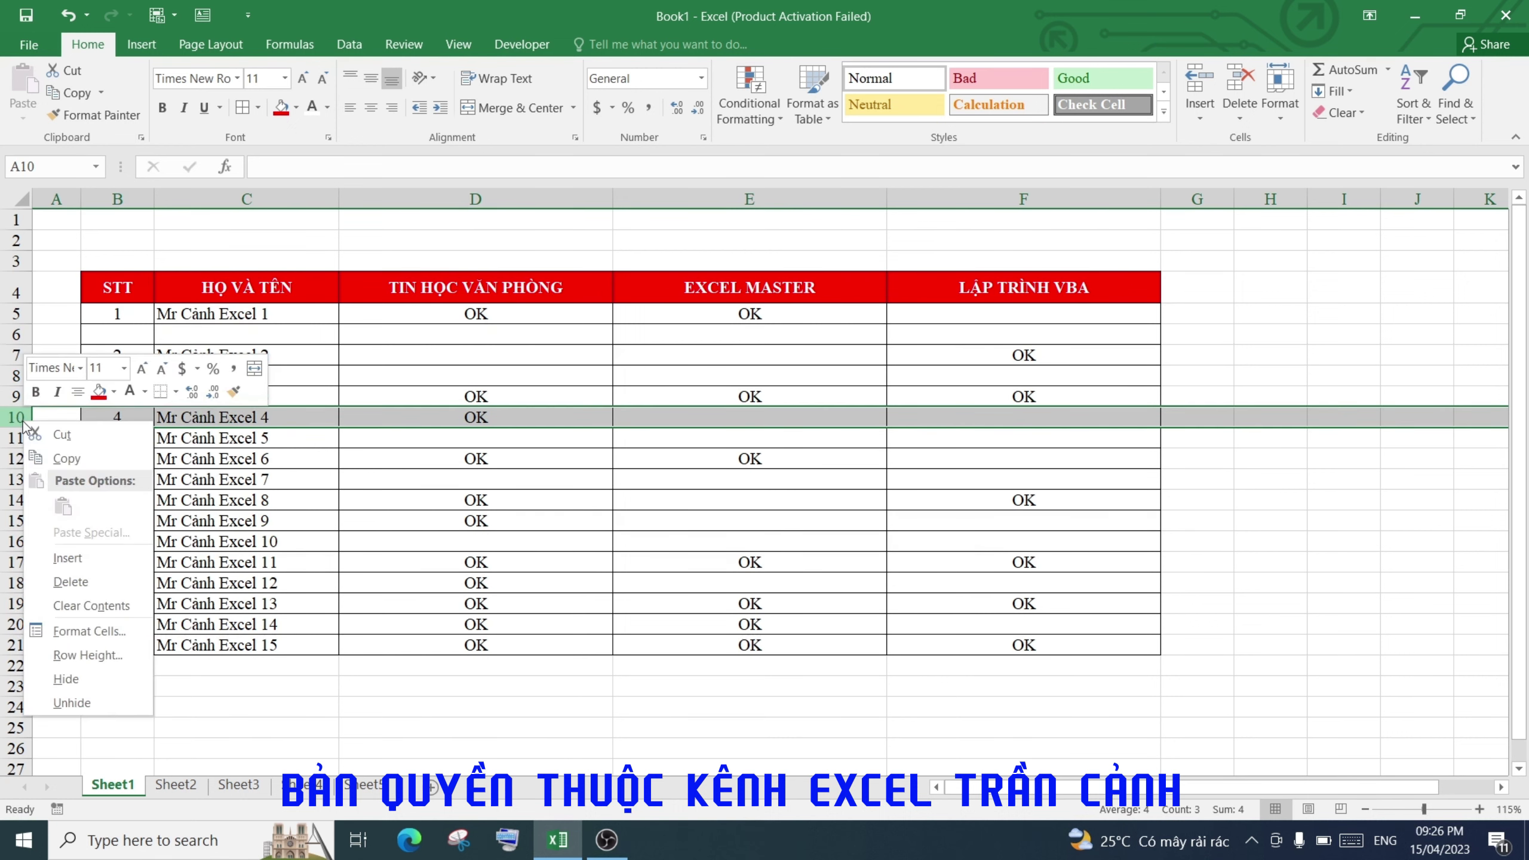
click(72, 558)
click(205, 421)
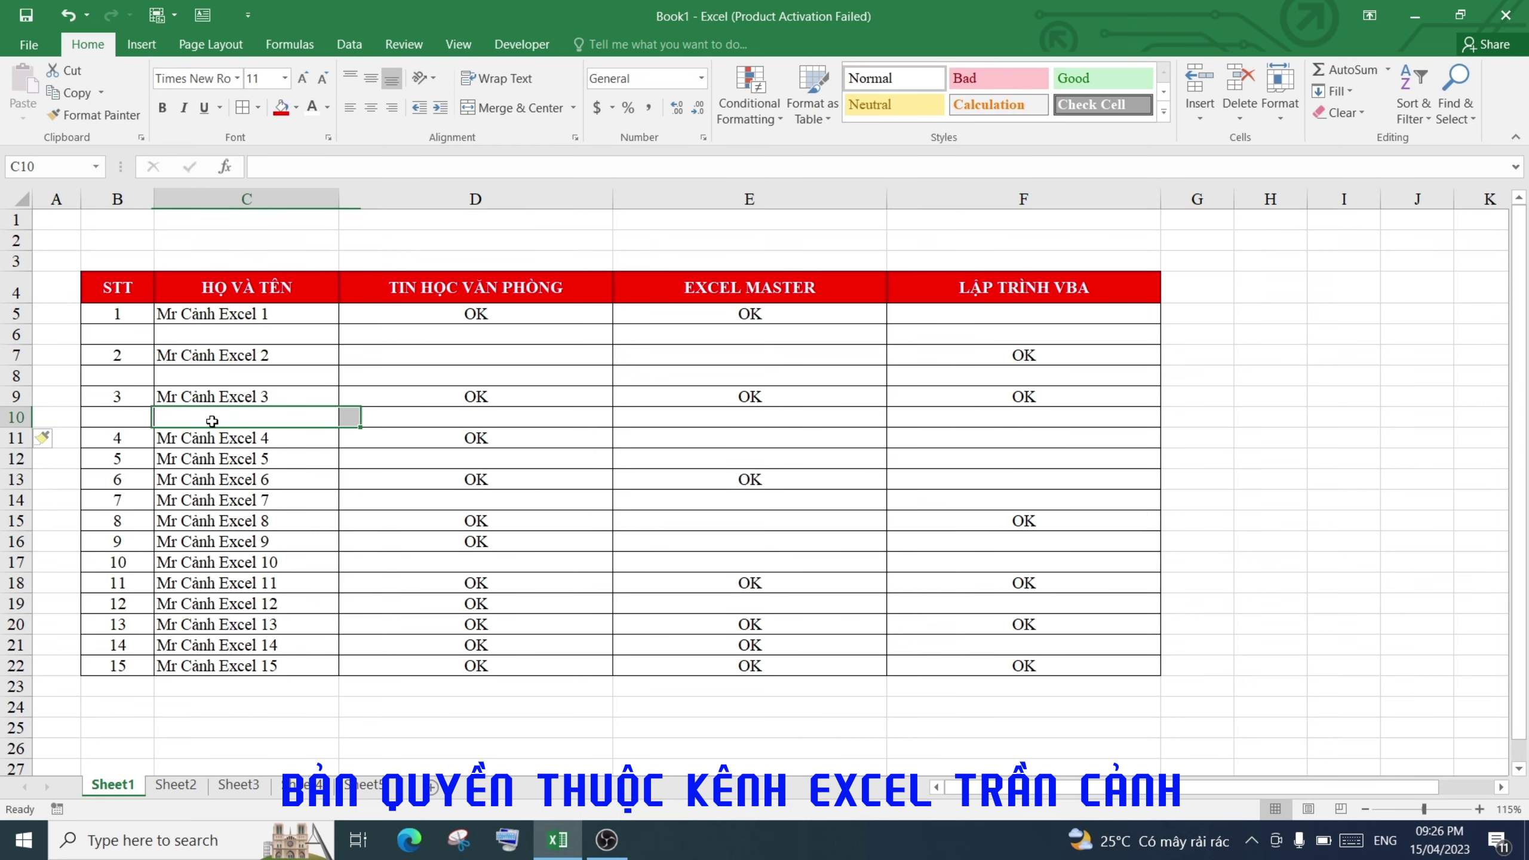
- Undo the three inserted blank rows to restore the original list
click(68, 14)
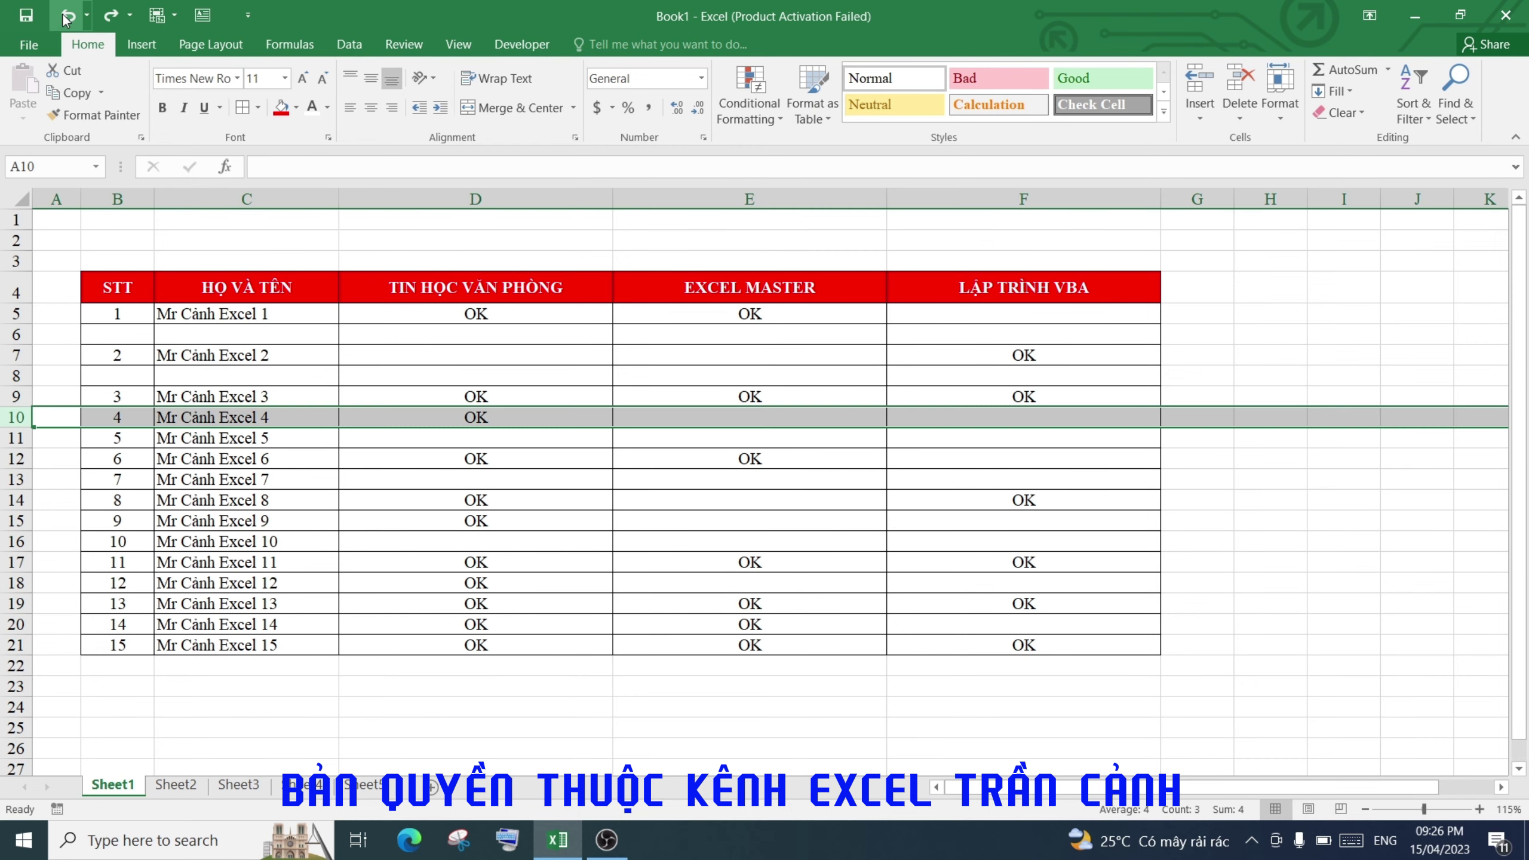
click(67, 15)
click(68, 15)
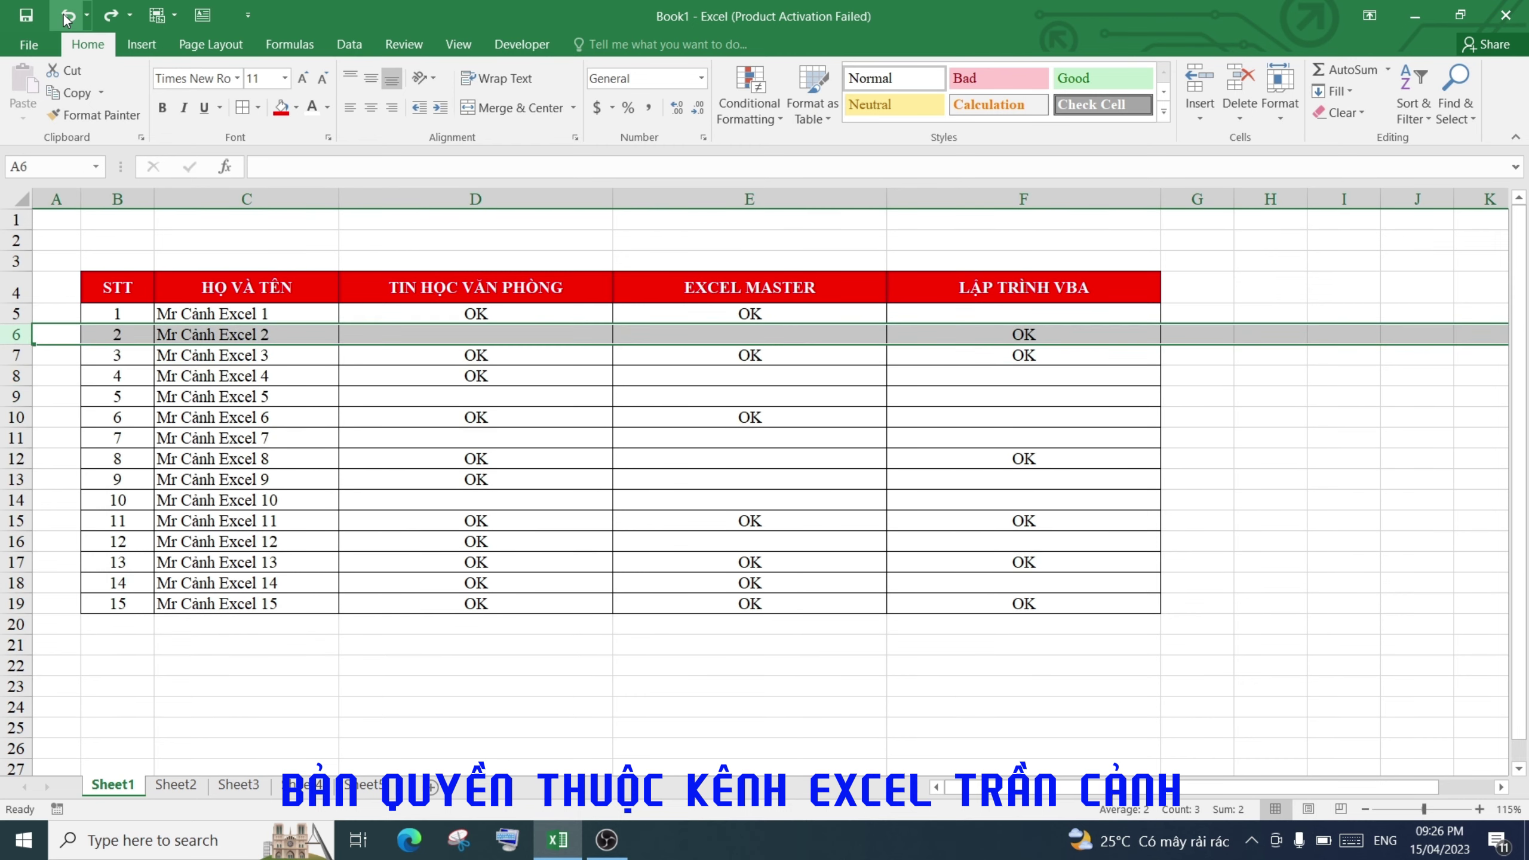
click(301, 415)
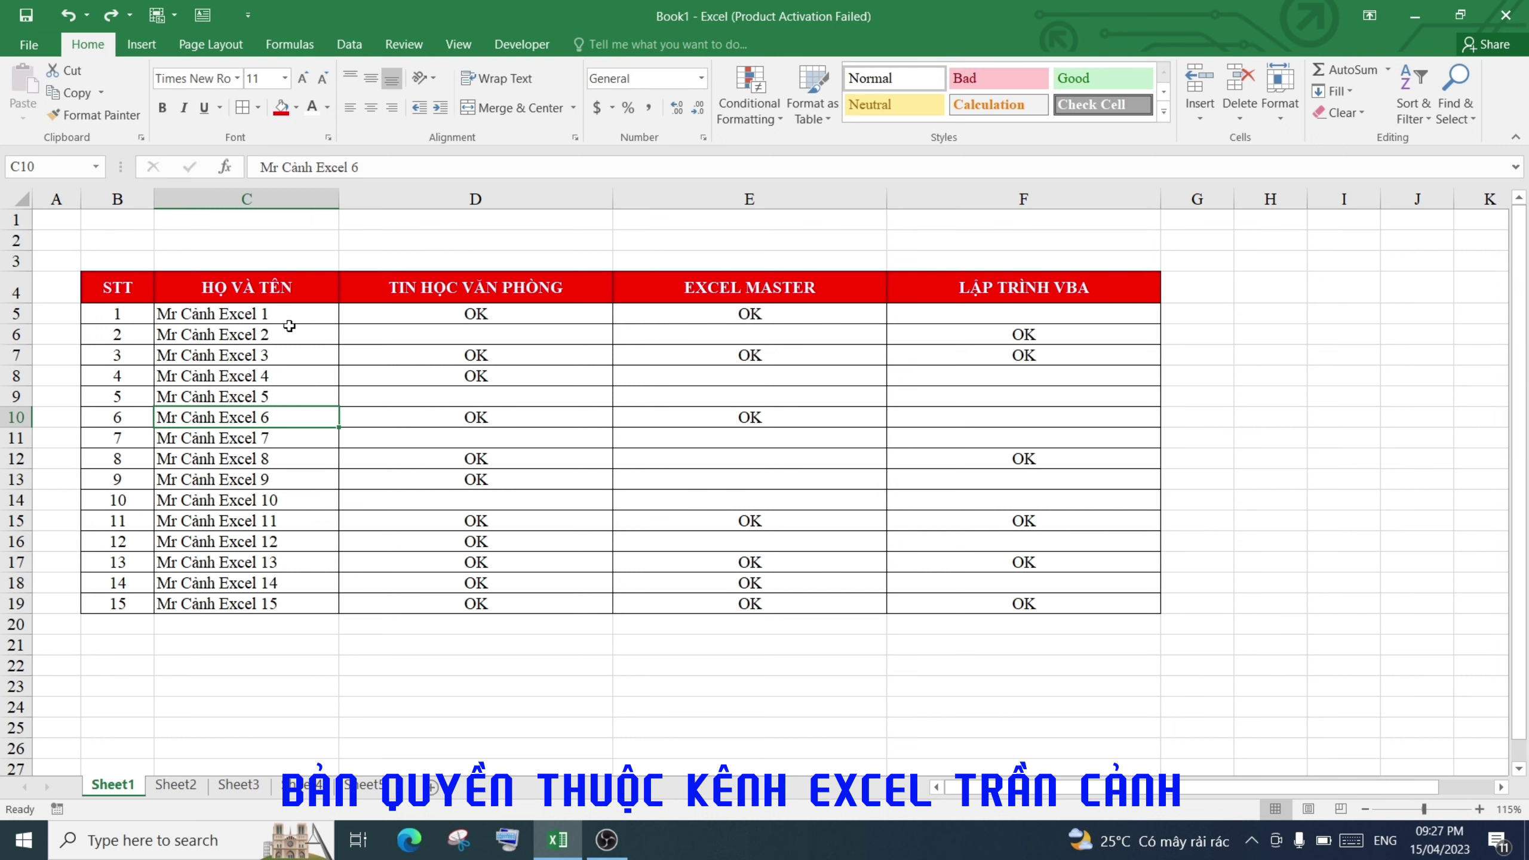
- Ctrl-select the row headers of students 1 through 15 and bring up the row context menu
click(16, 314)
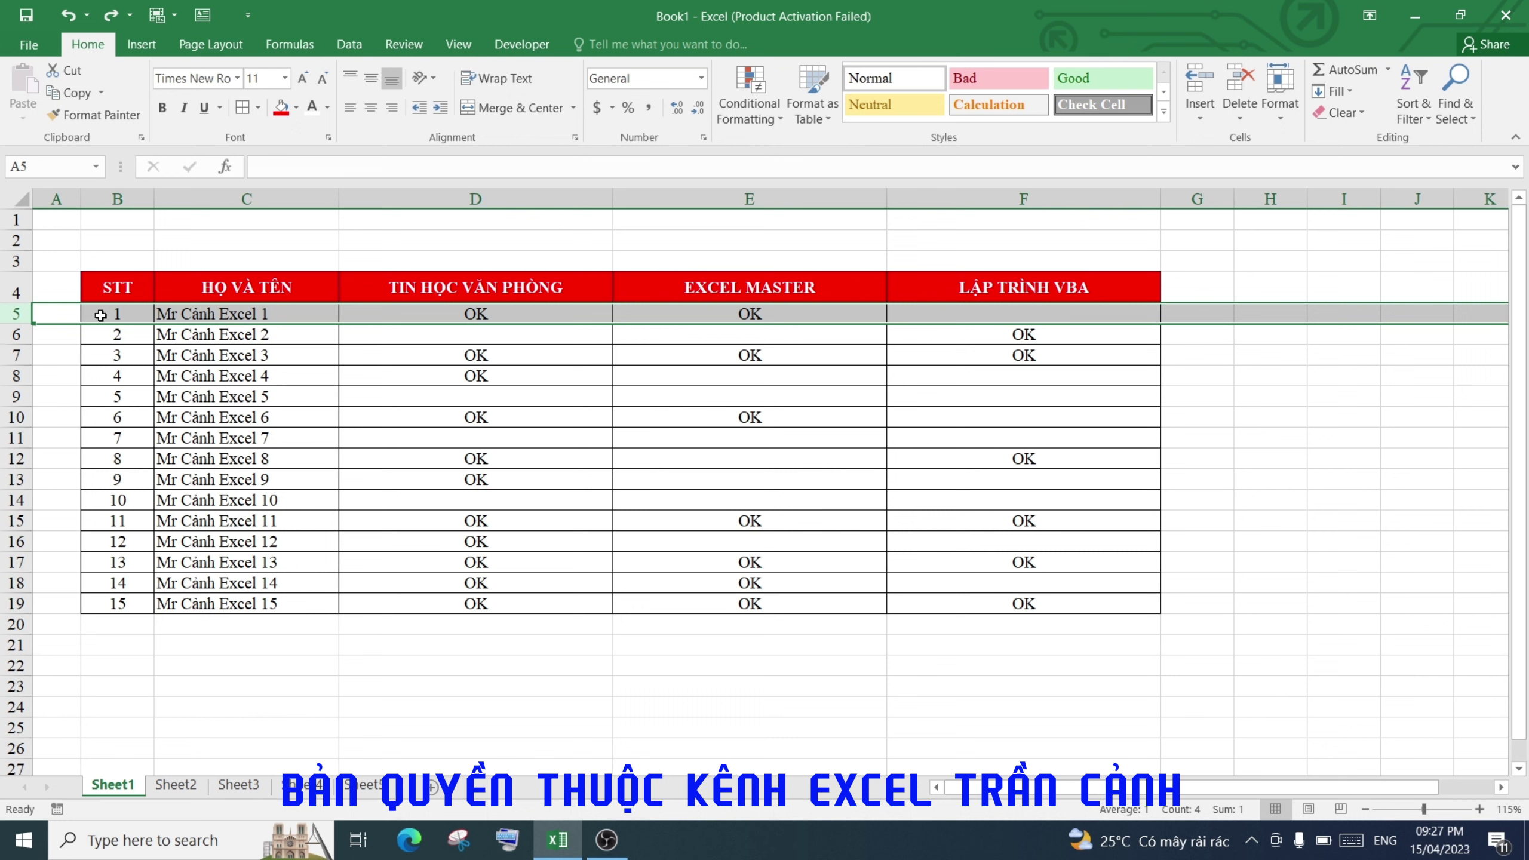
ctrl+click(16, 335)
ctrl+click(16, 355)
ctrl+click(12, 375)
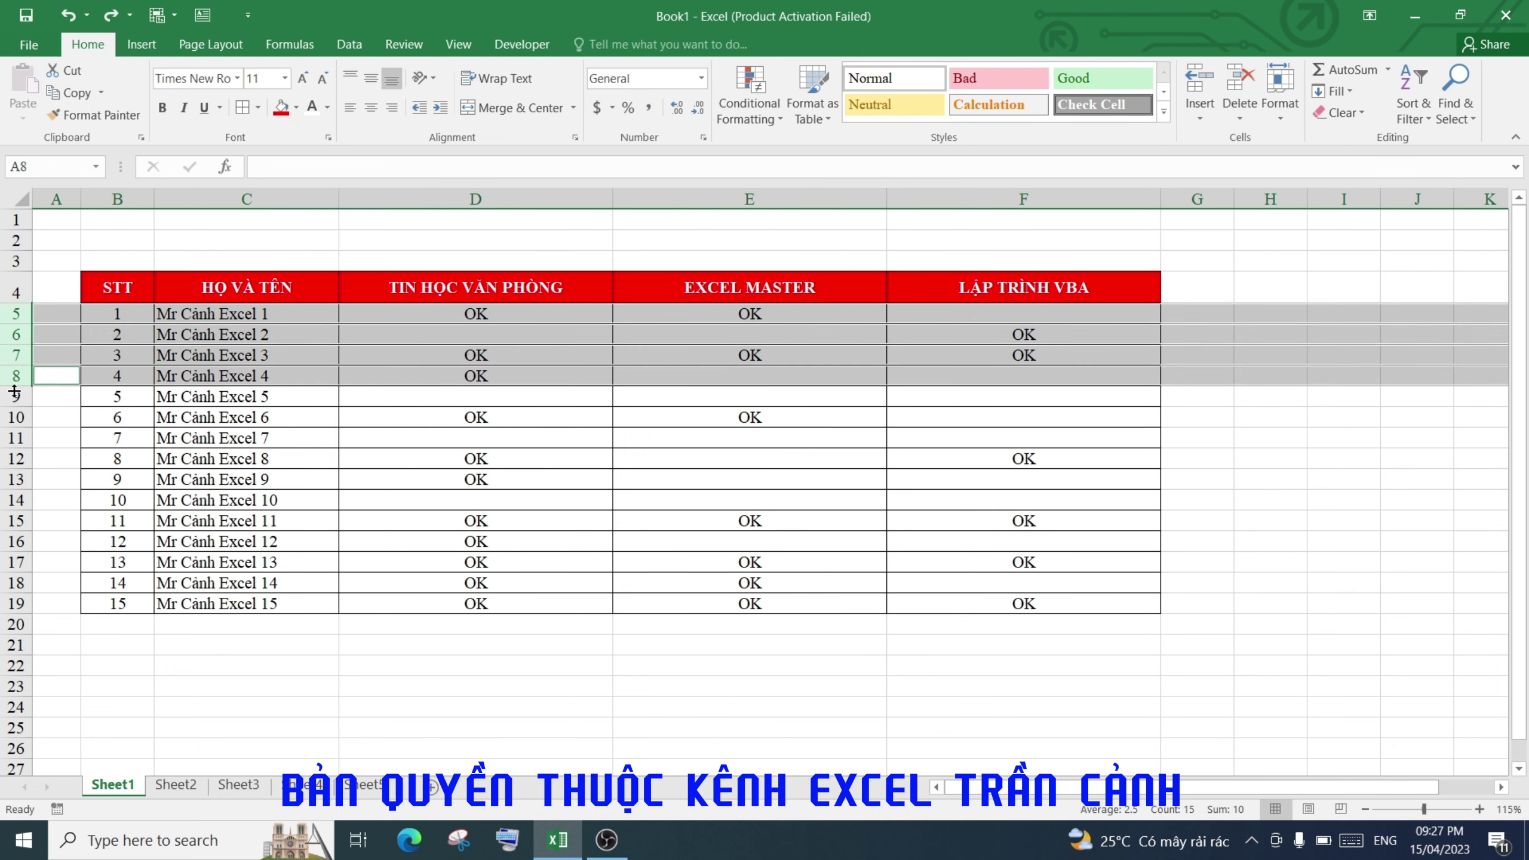
ctrl+click(9, 398)
ctrl+click(12, 417)
ctrl+click(12, 438)
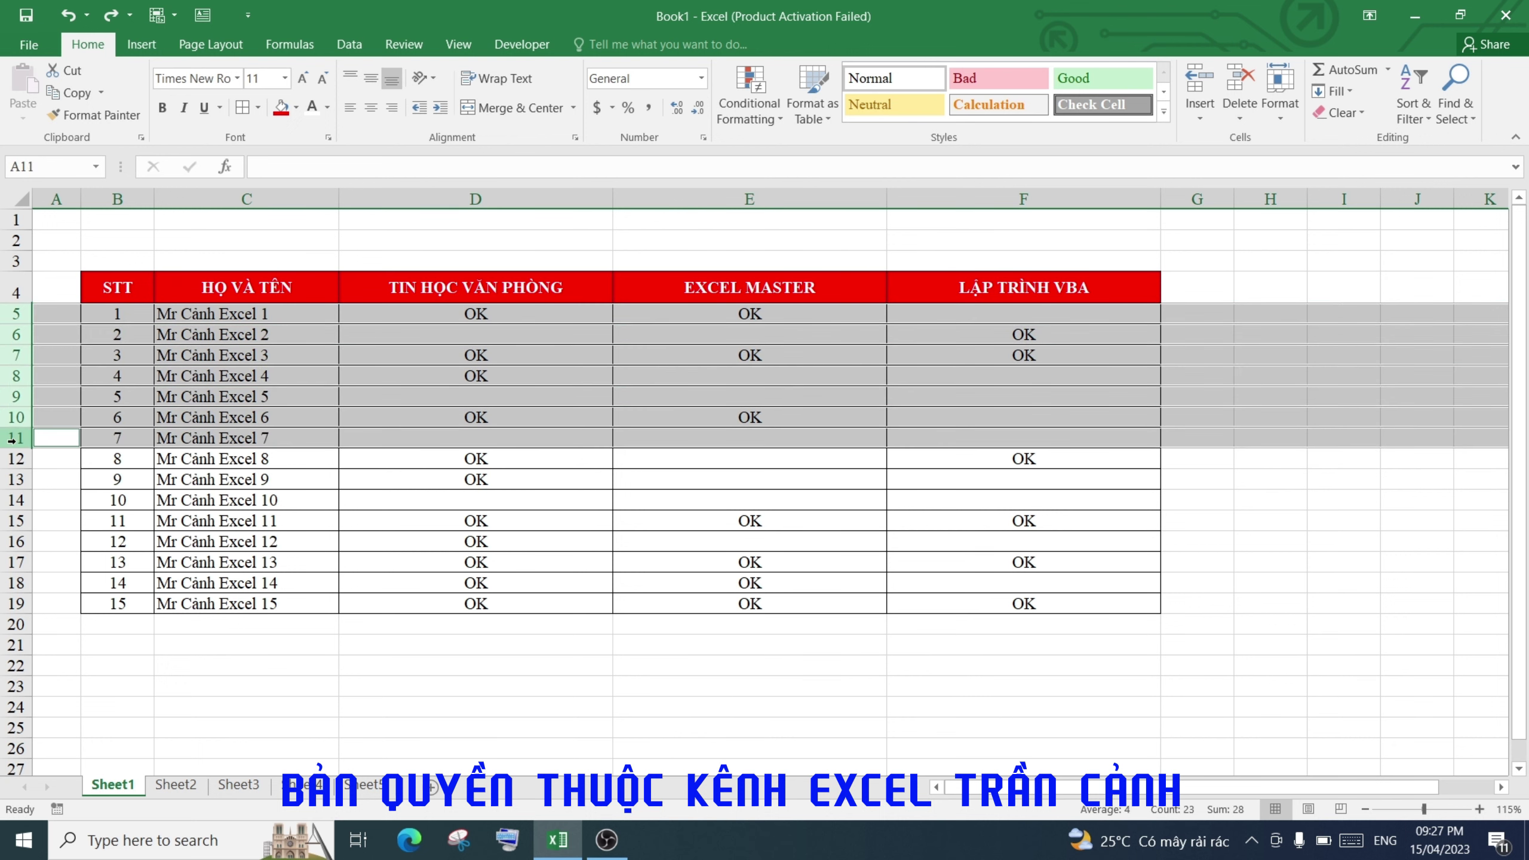
ctrl+click(12, 459)
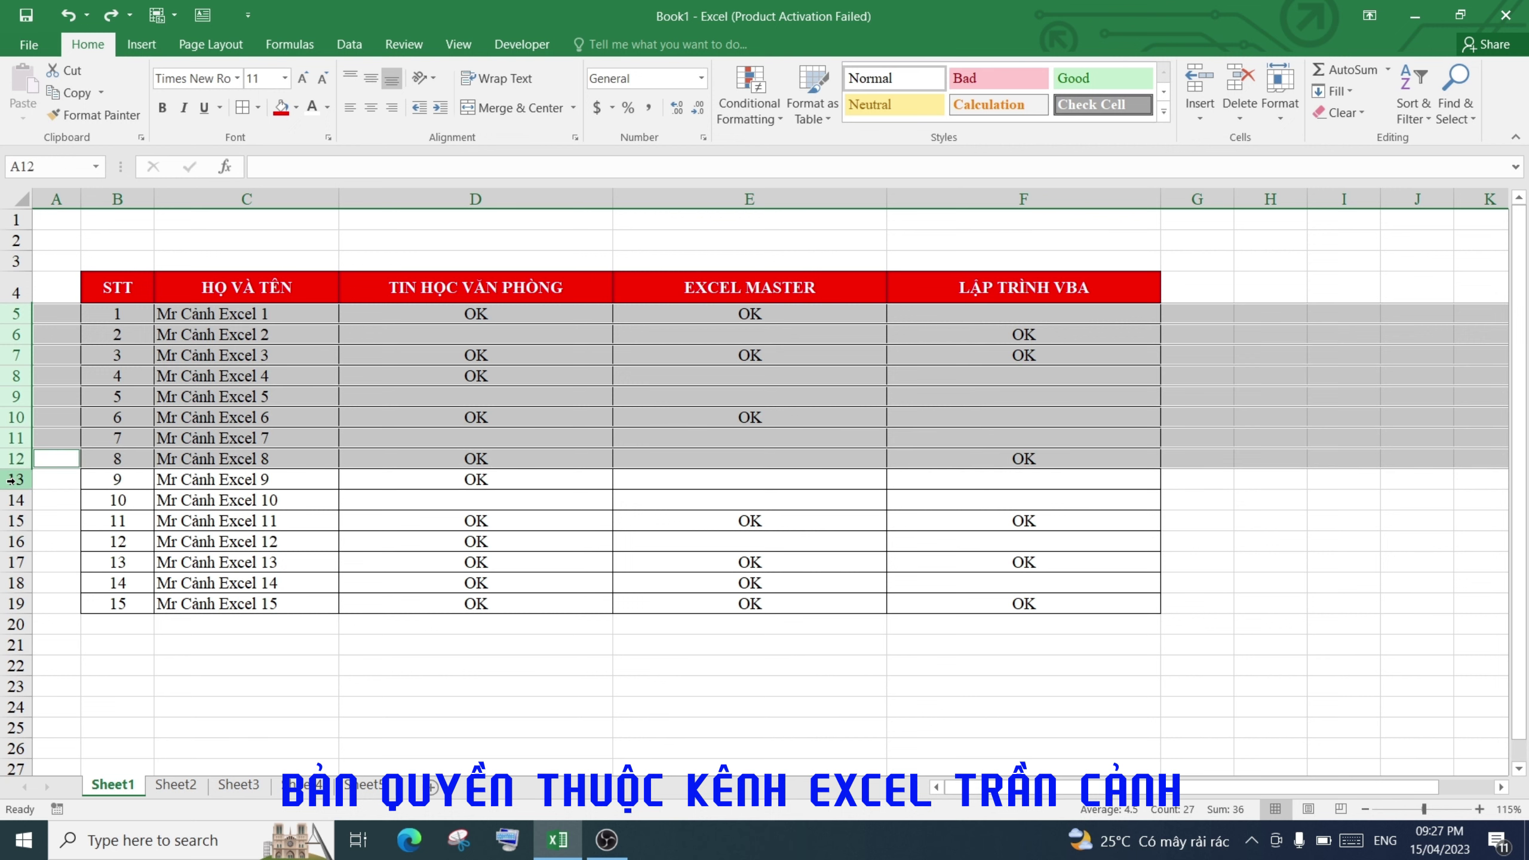
ctrl+click(15, 479)
ctrl+click(14, 499)
ctrl+click(13, 521)
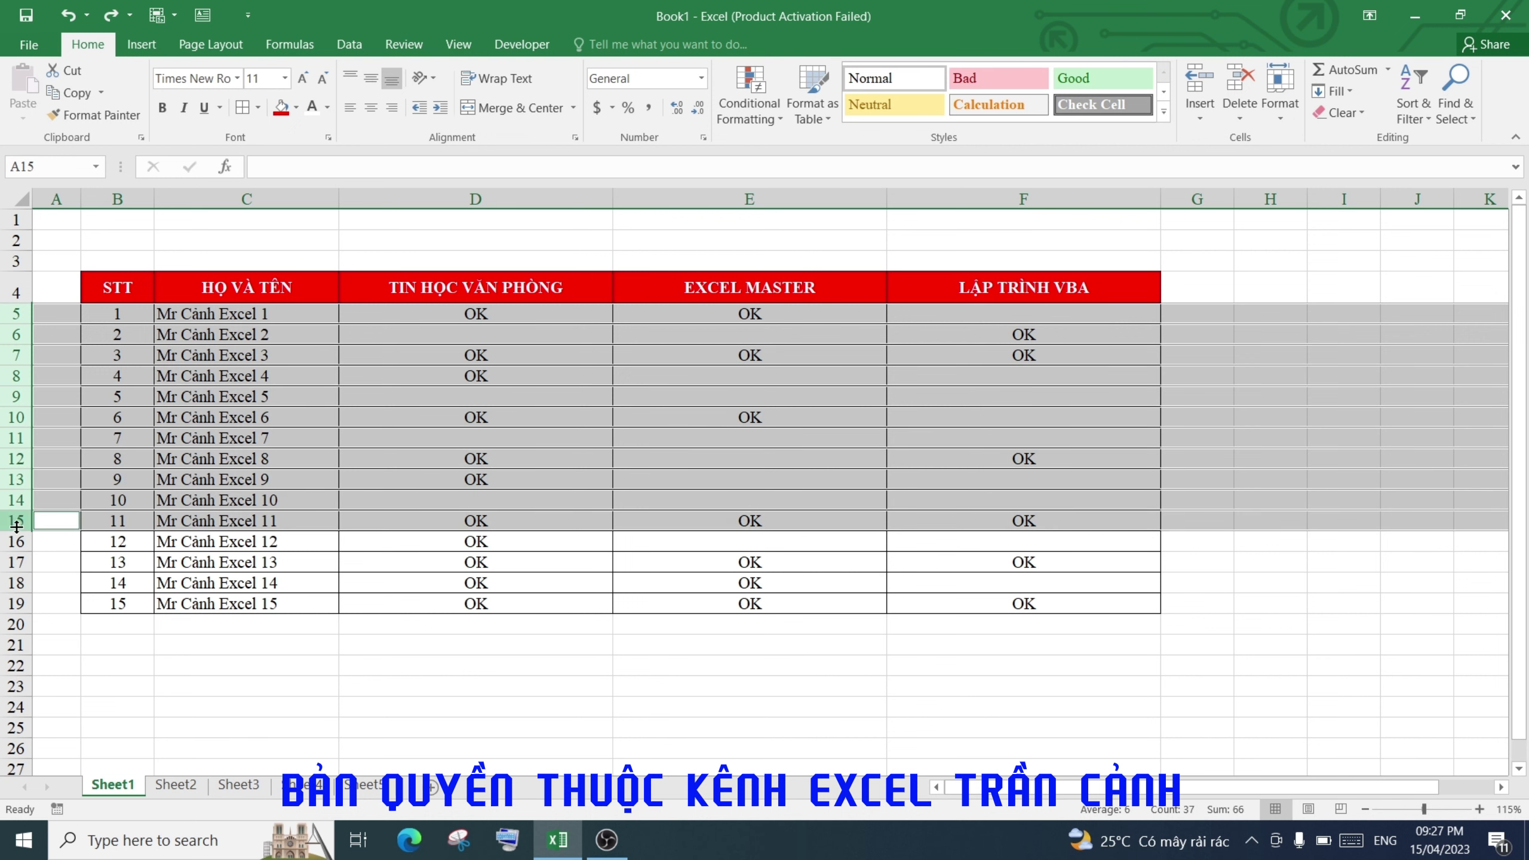
ctrl+click(16, 542)
ctrl+click(15, 562)
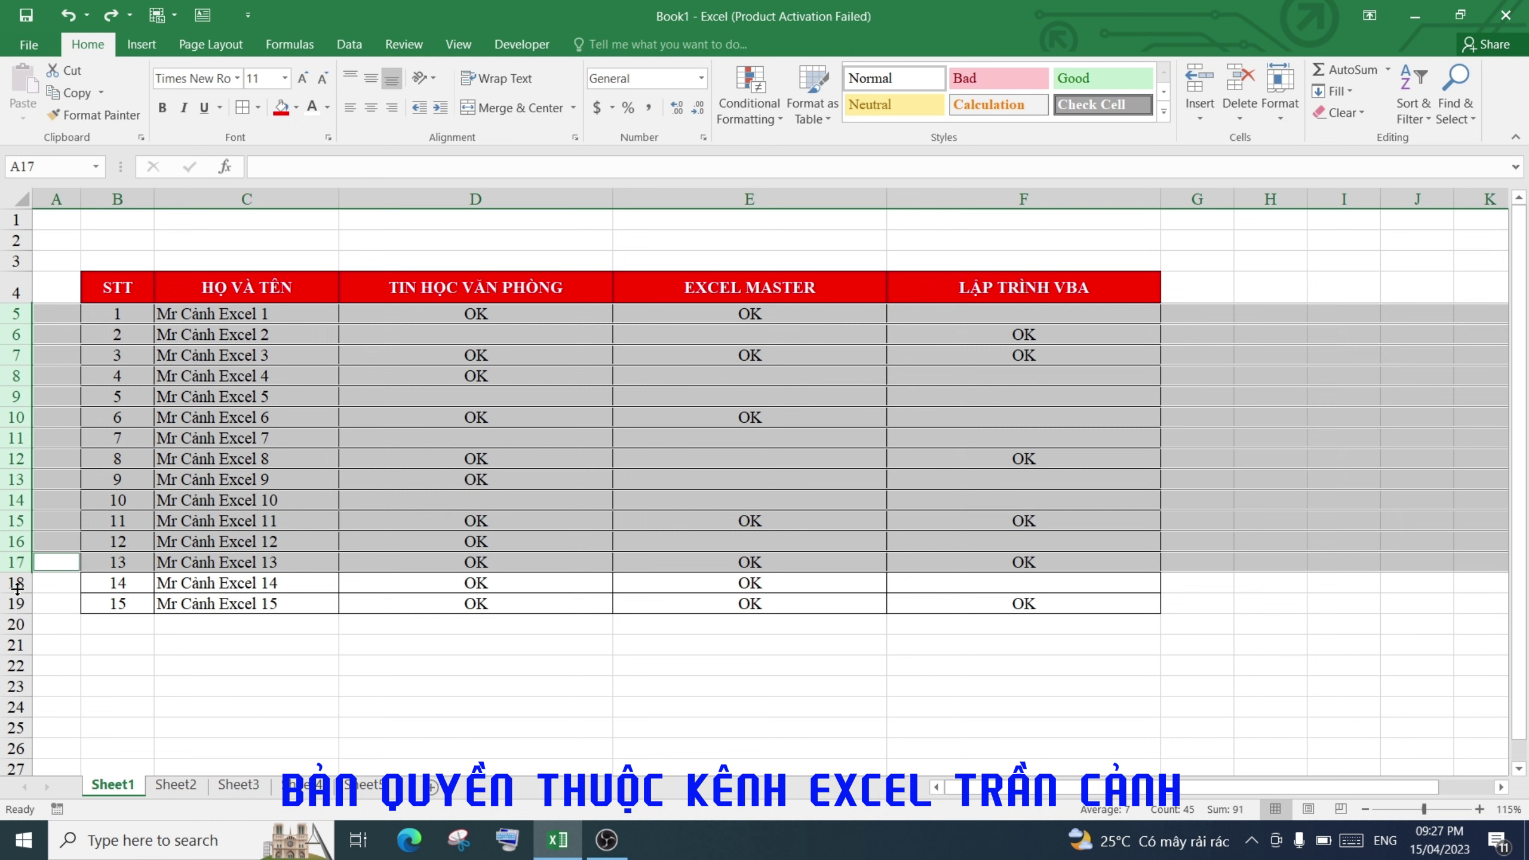
ctrl+click(13, 583)
ctrl+click(15, 603)
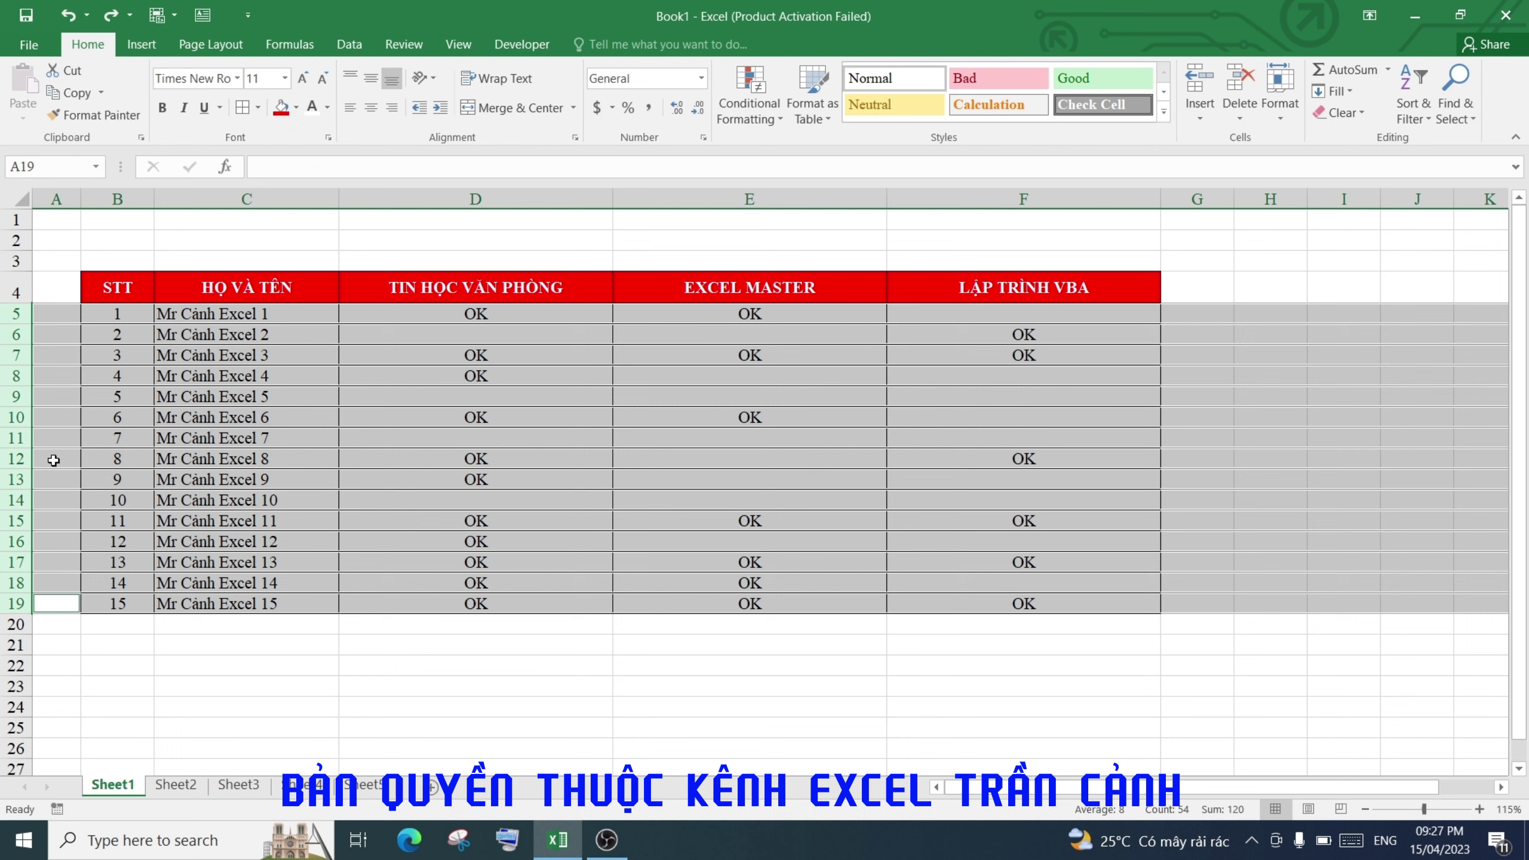
right_click(60, 422)
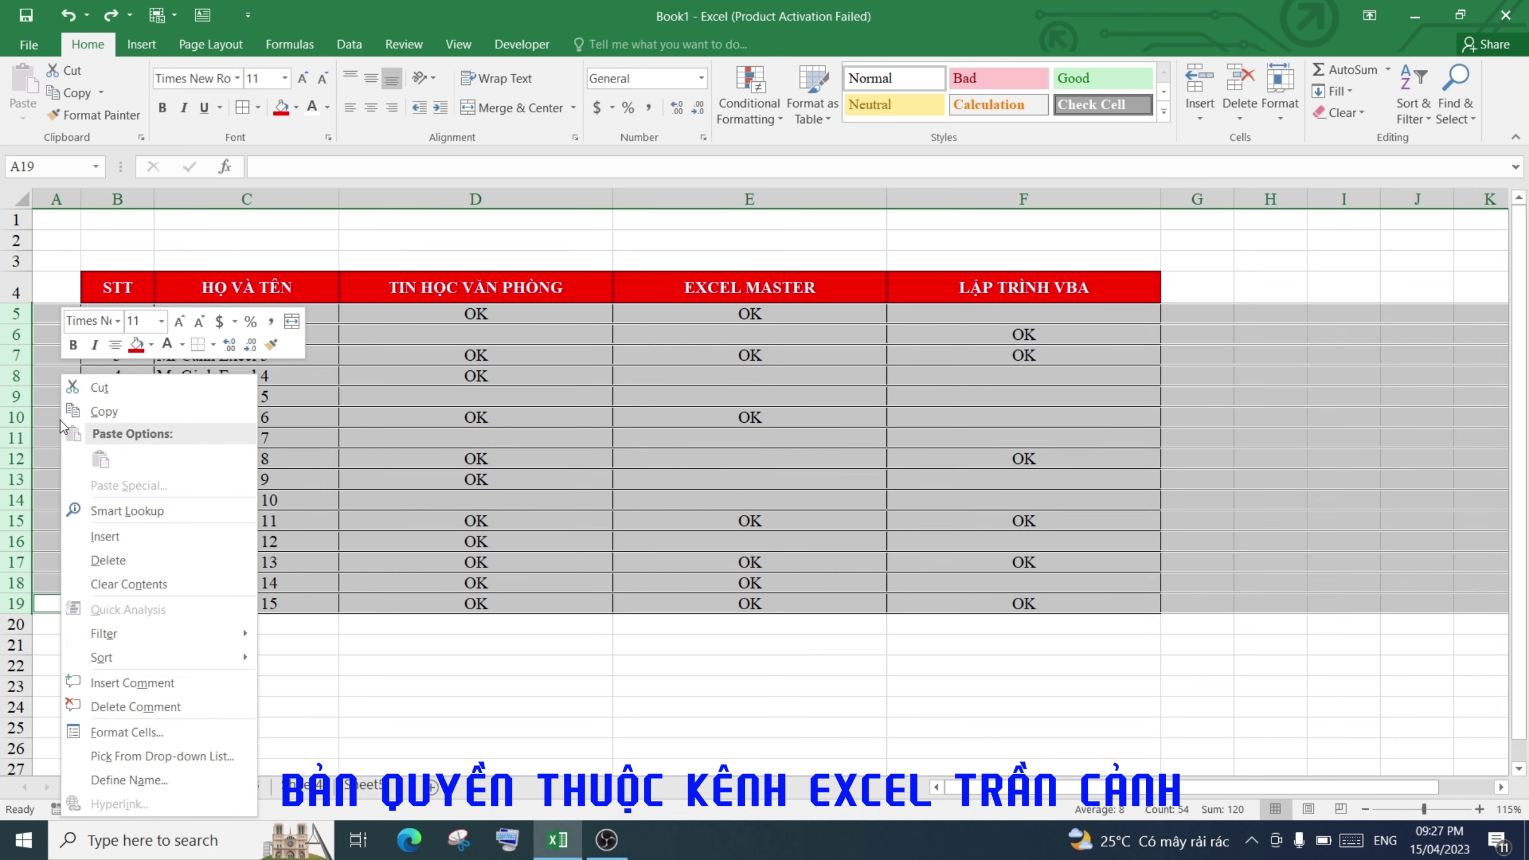
click(130, 539)
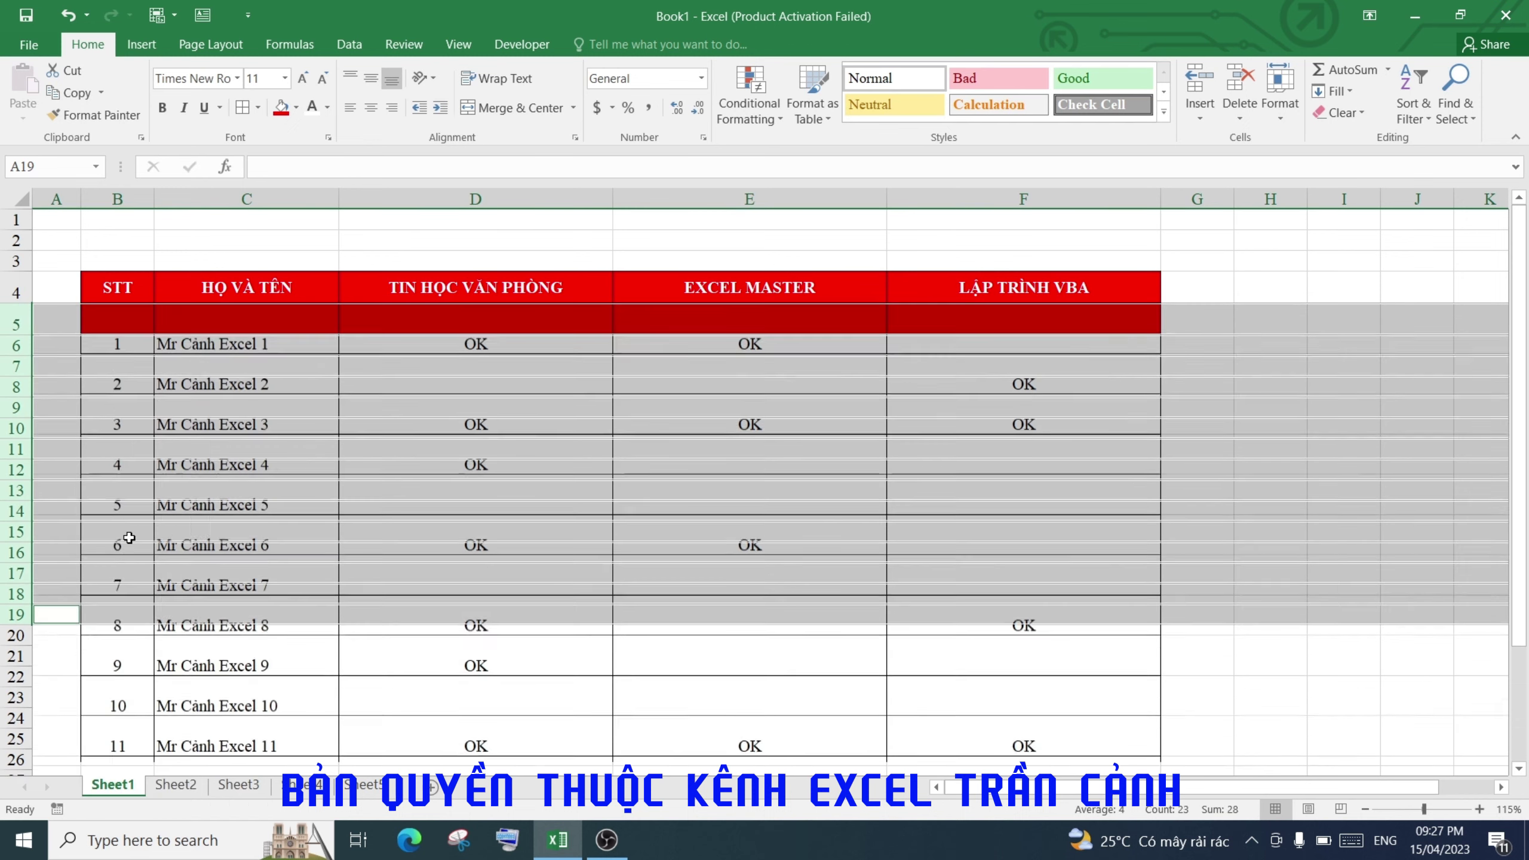
click(452, 482)
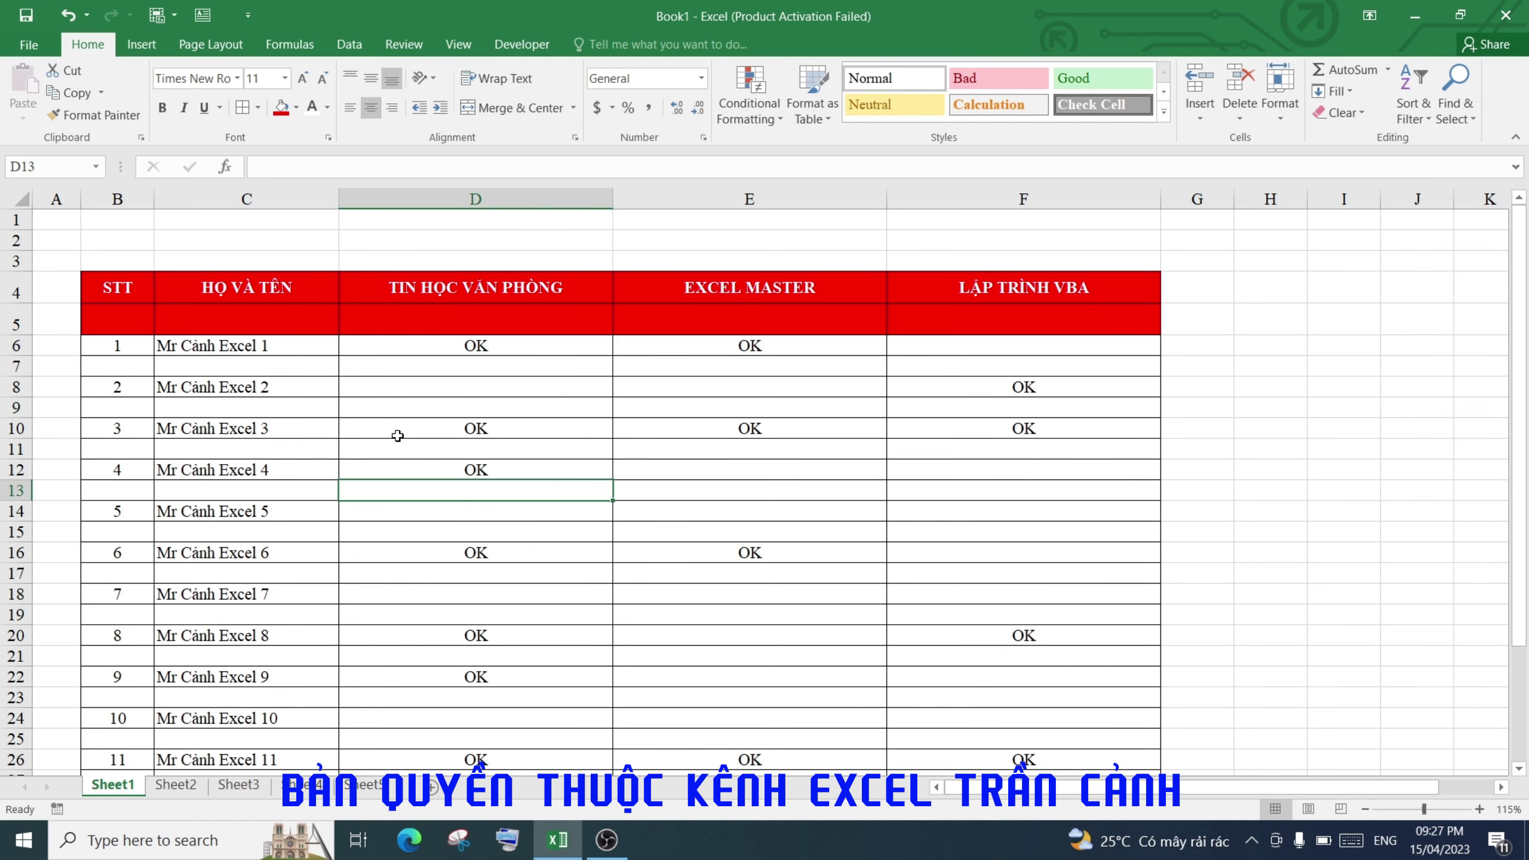
scroll(399, 434, down, 2)
scroll(399, 433, down, 2)
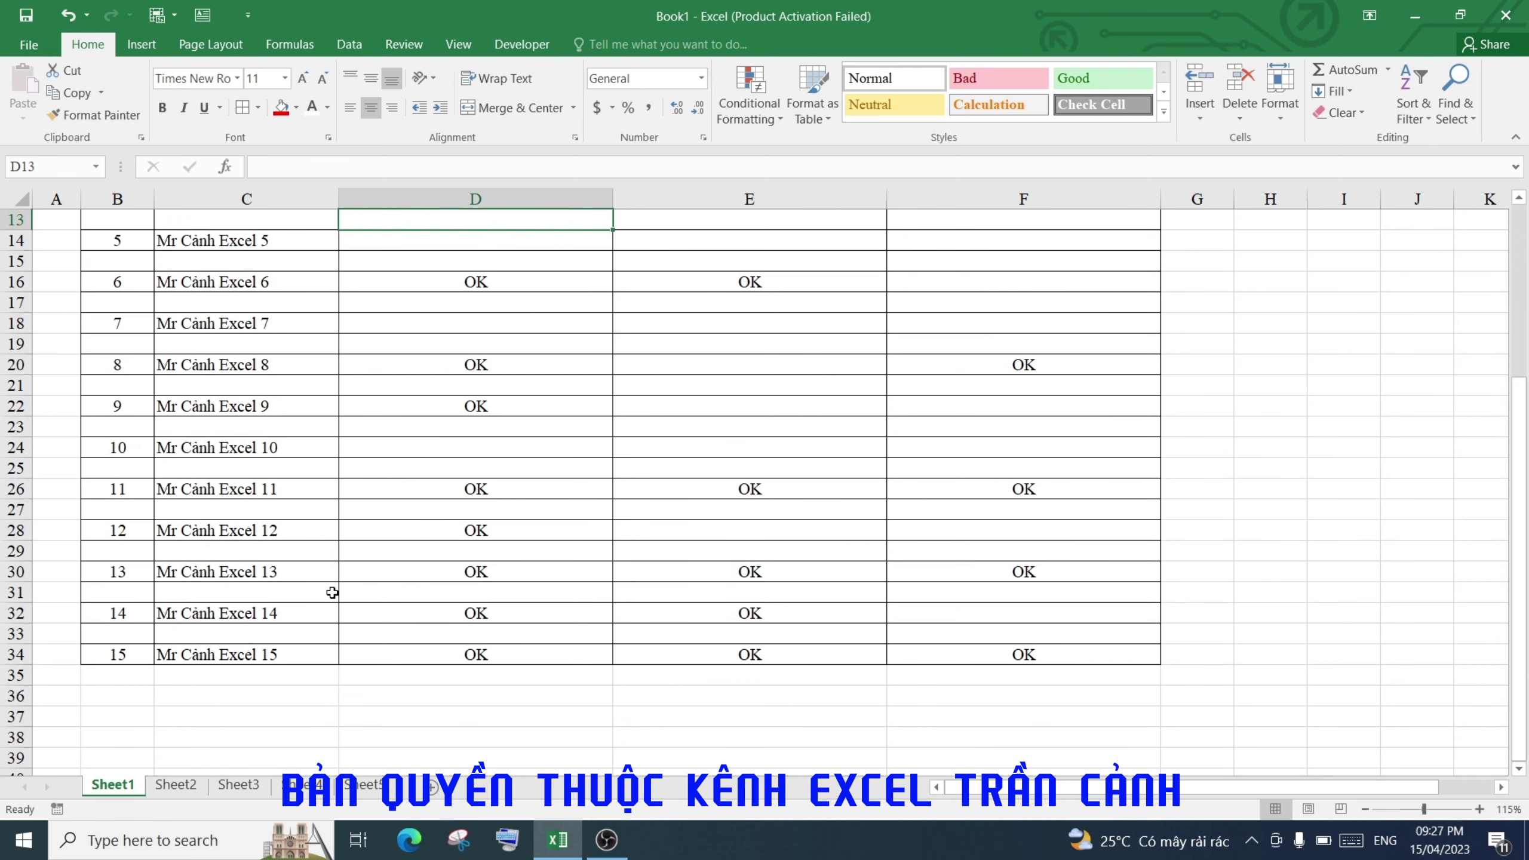
scroll(395, 550, up, 3)
scroll(421, 457, up, 1)
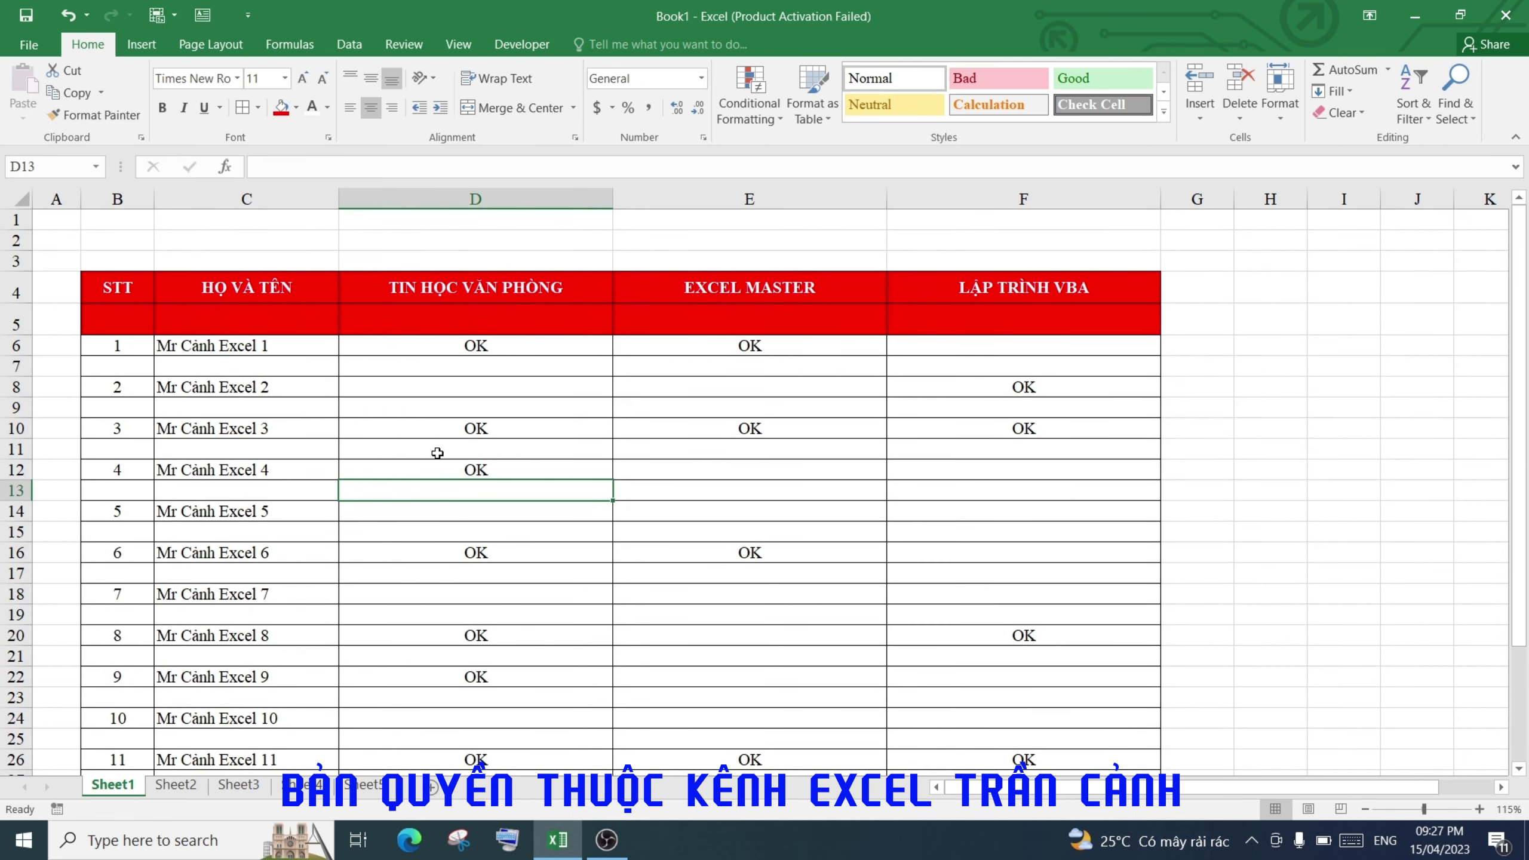
scroll(433, 454, down, 3)
scroll(434, 453, down, 2)
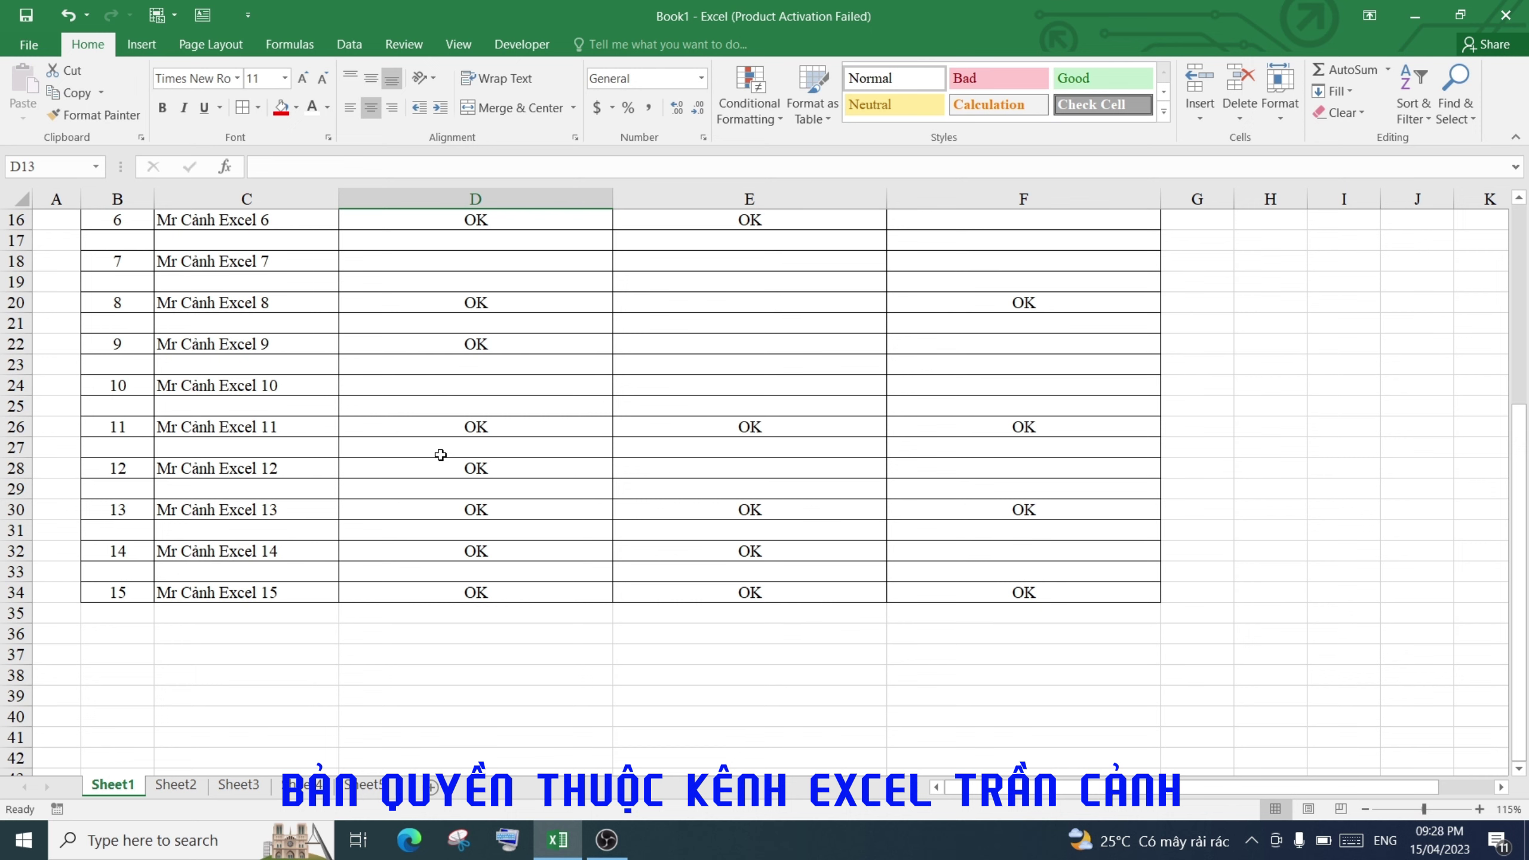
scroll(441, 455, up, 2)
scroll(443, 451, up, 1)
scroll(471, 484, up, 1)
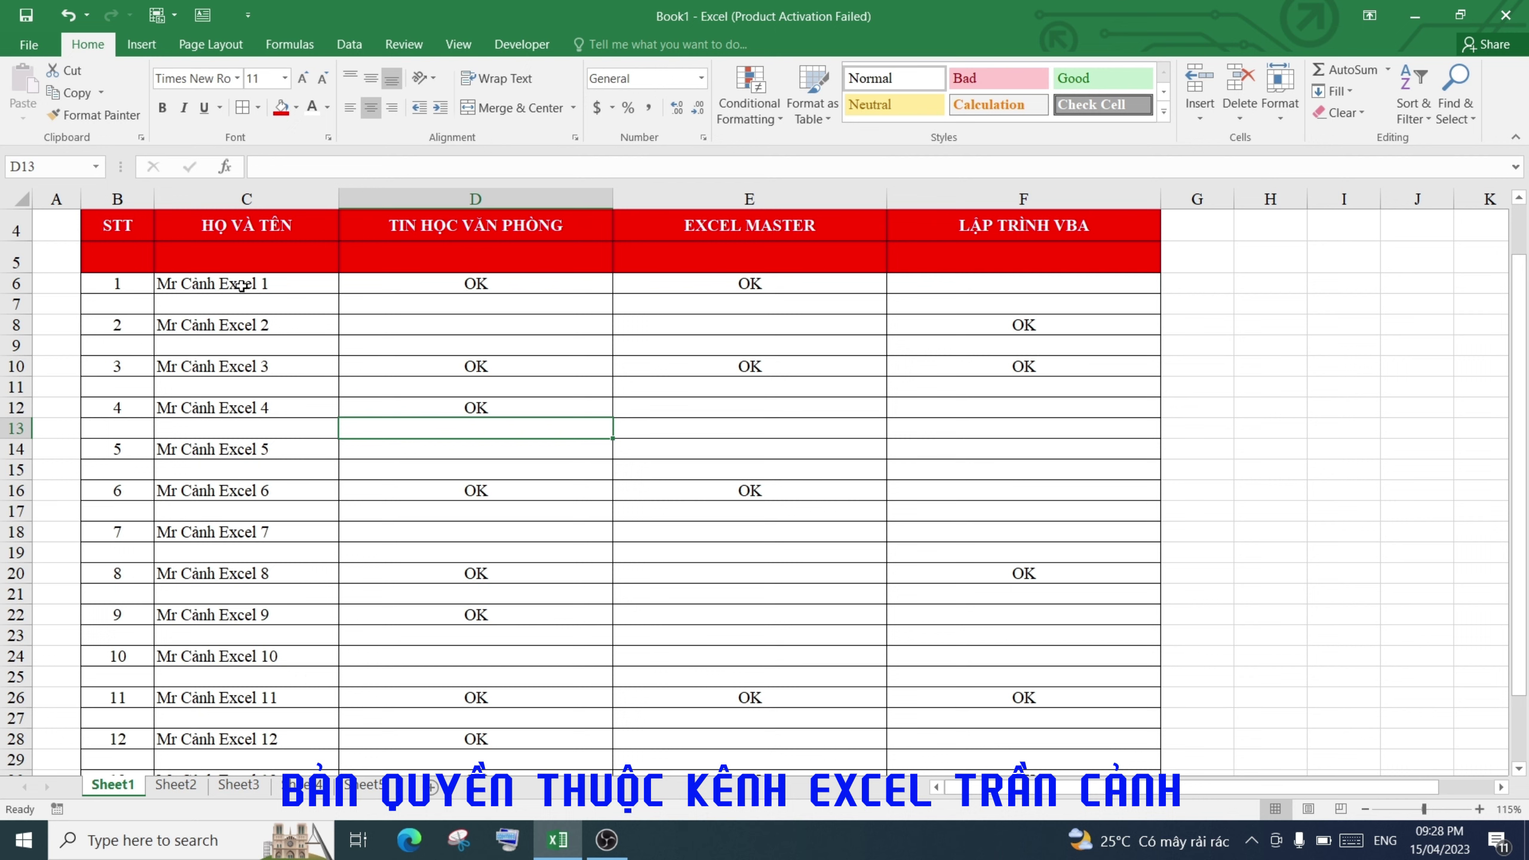
- Select the name cells in column C from student 1 down to student 15
drag(241, 286, 227, 738)
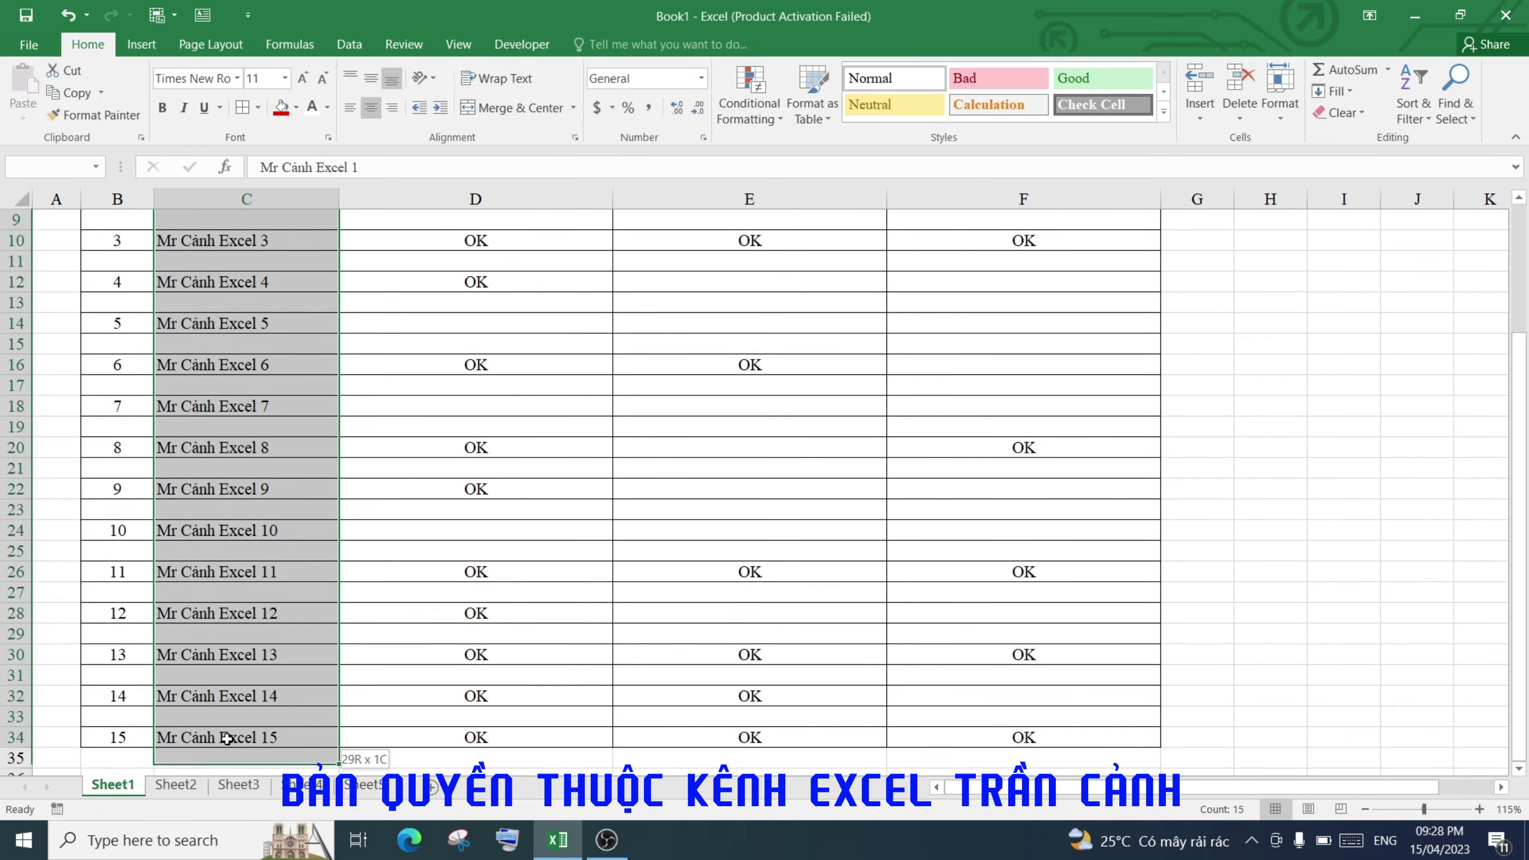
scroll(241, 422, up, 3)
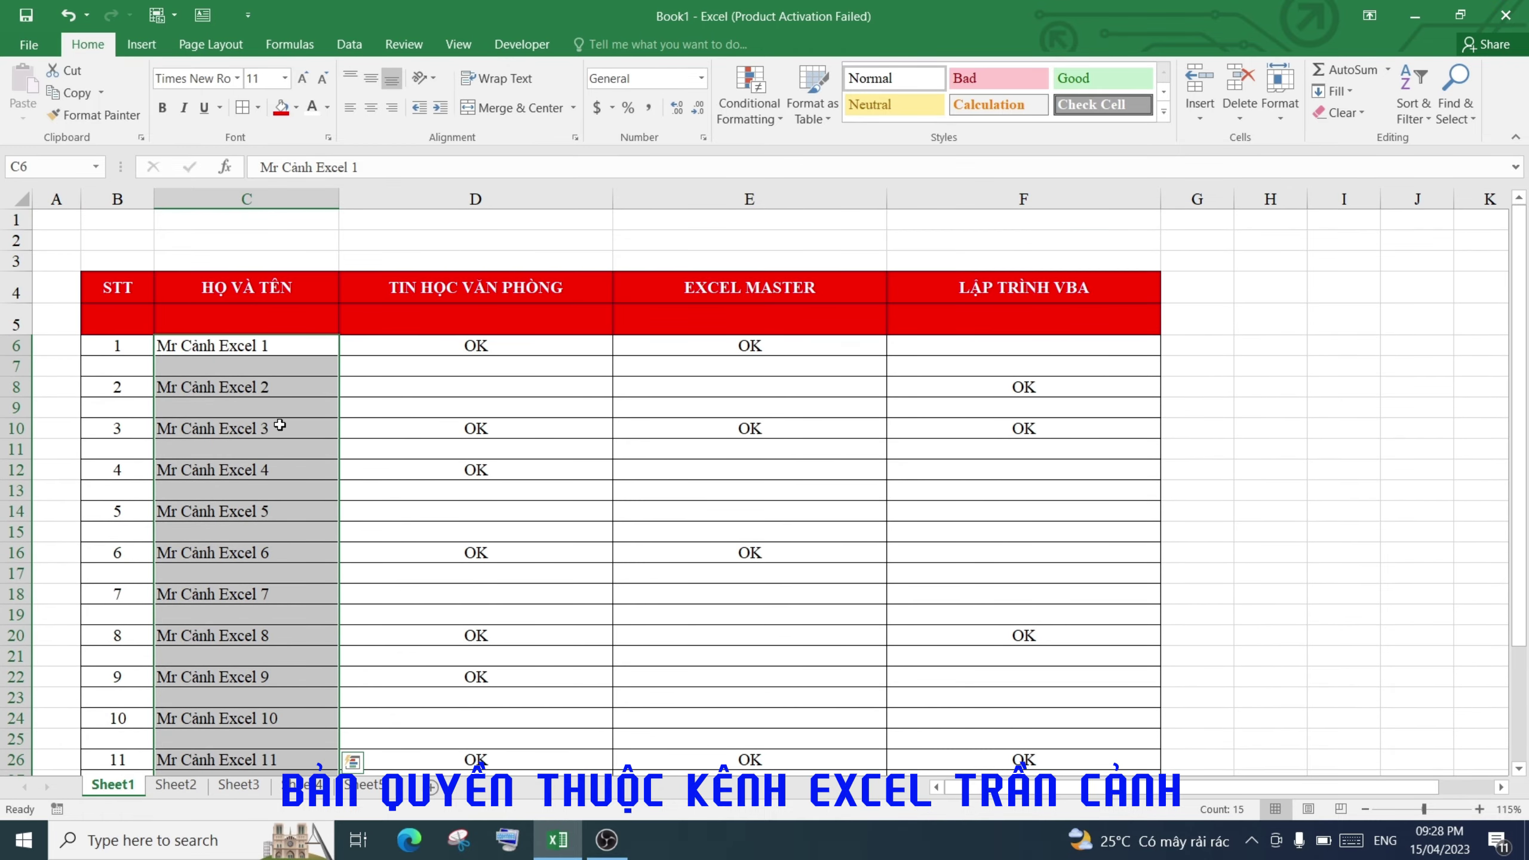
scroll(280, 425, down, 3)
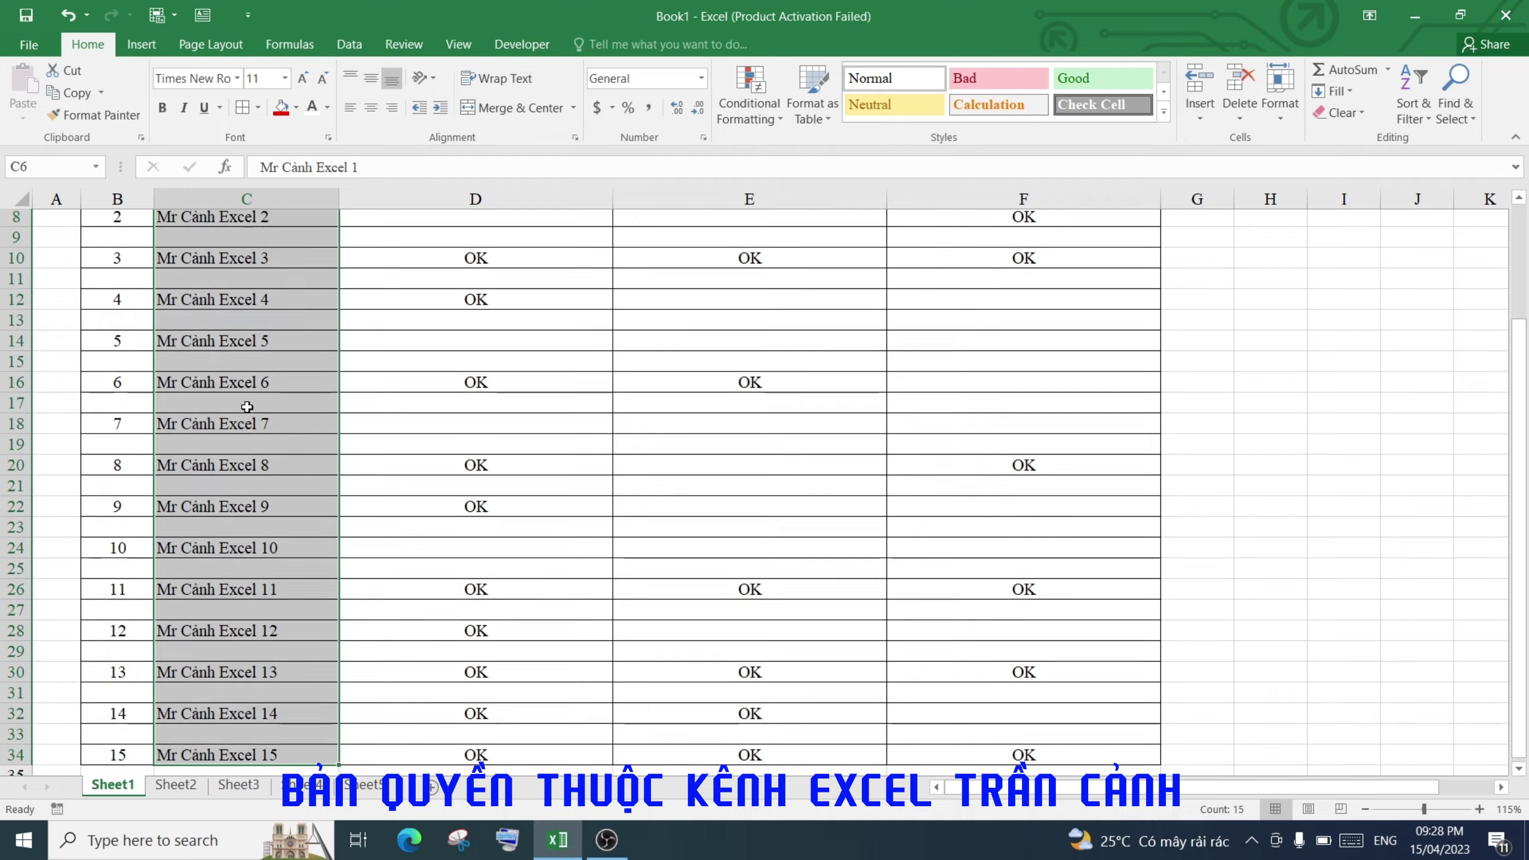
scroll(247, 407, up, 1)
scroll(247, 406, up, 2)
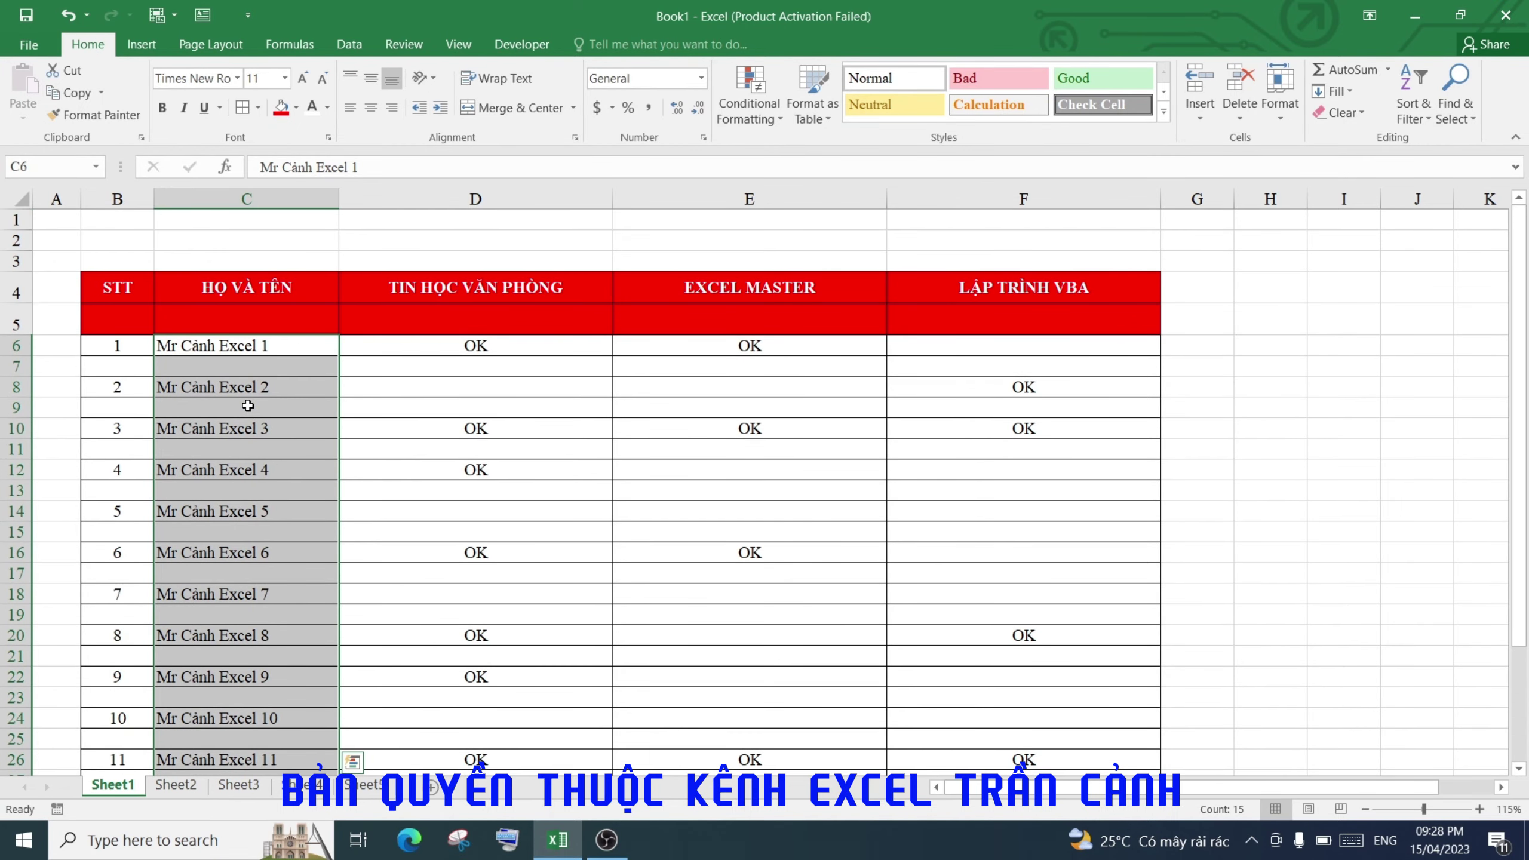
- Use Go To Special with Blanks to select only the empty cells in that range
key(ctrl+g)
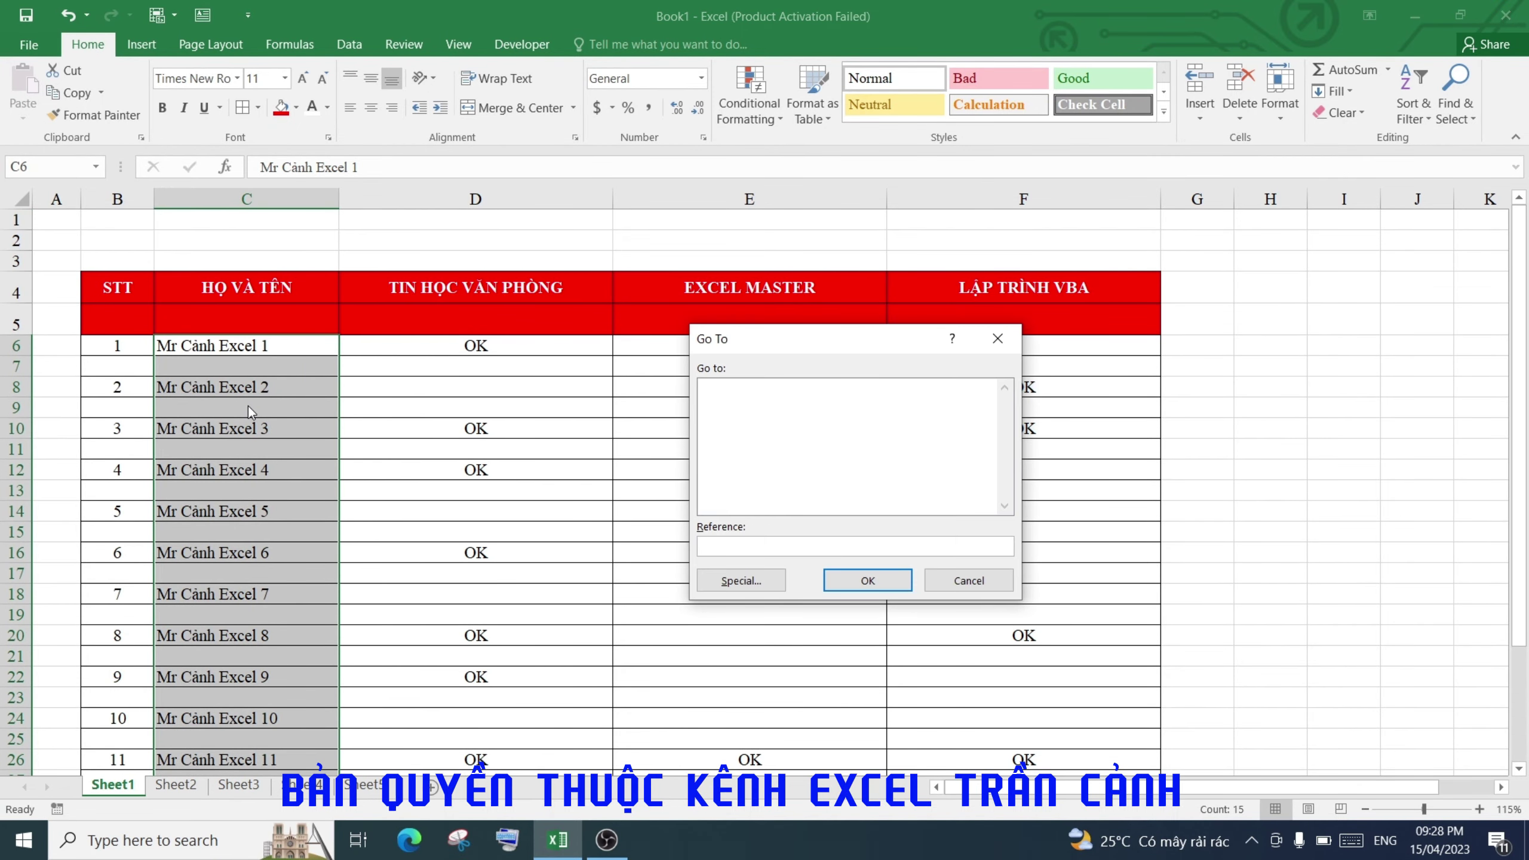
drag(742, 341, 583, 257)
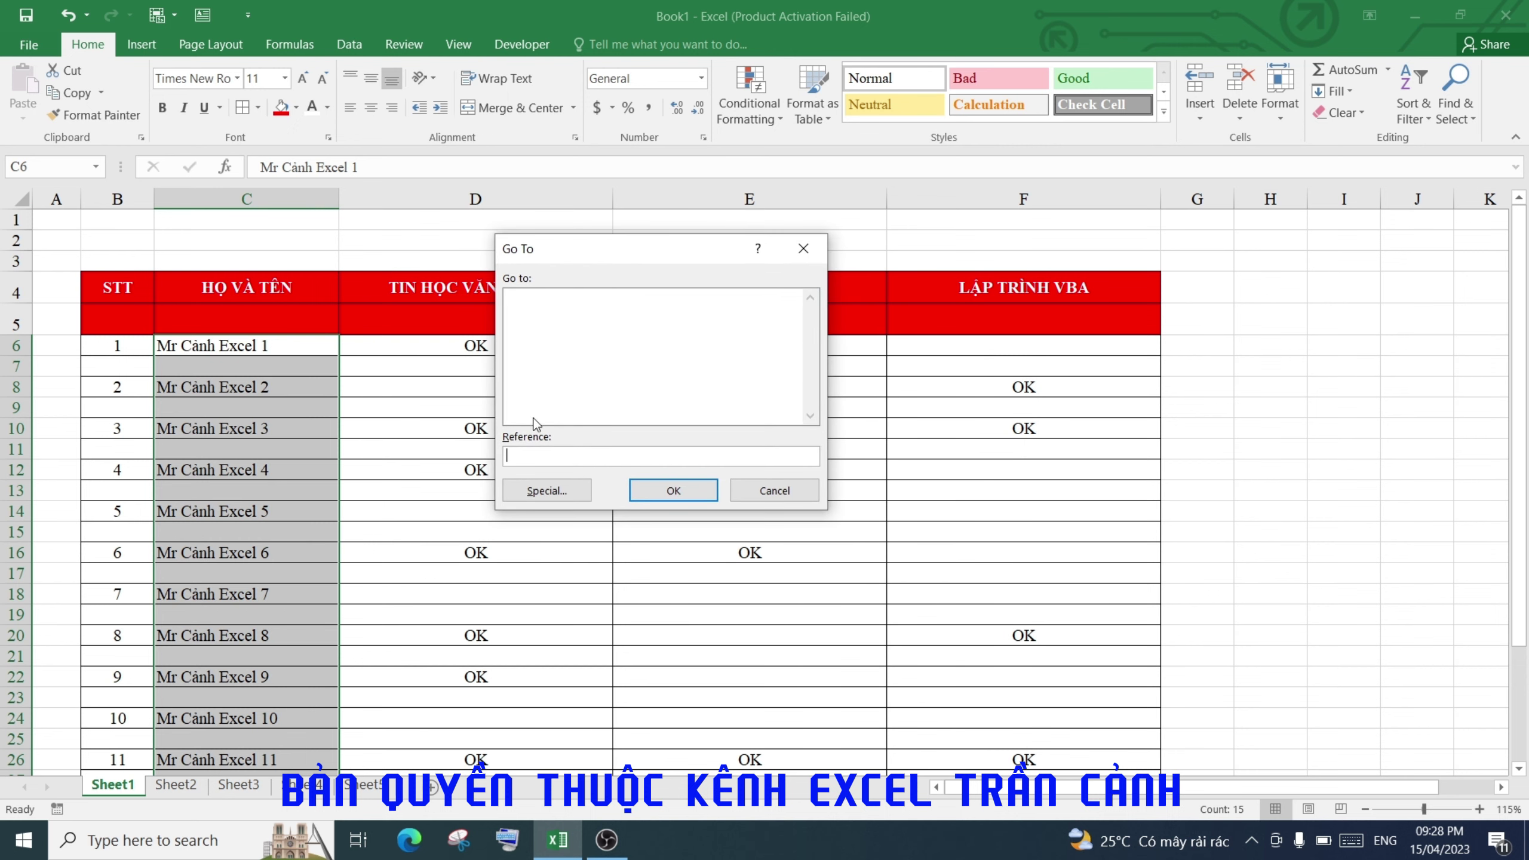
click(545, 491)
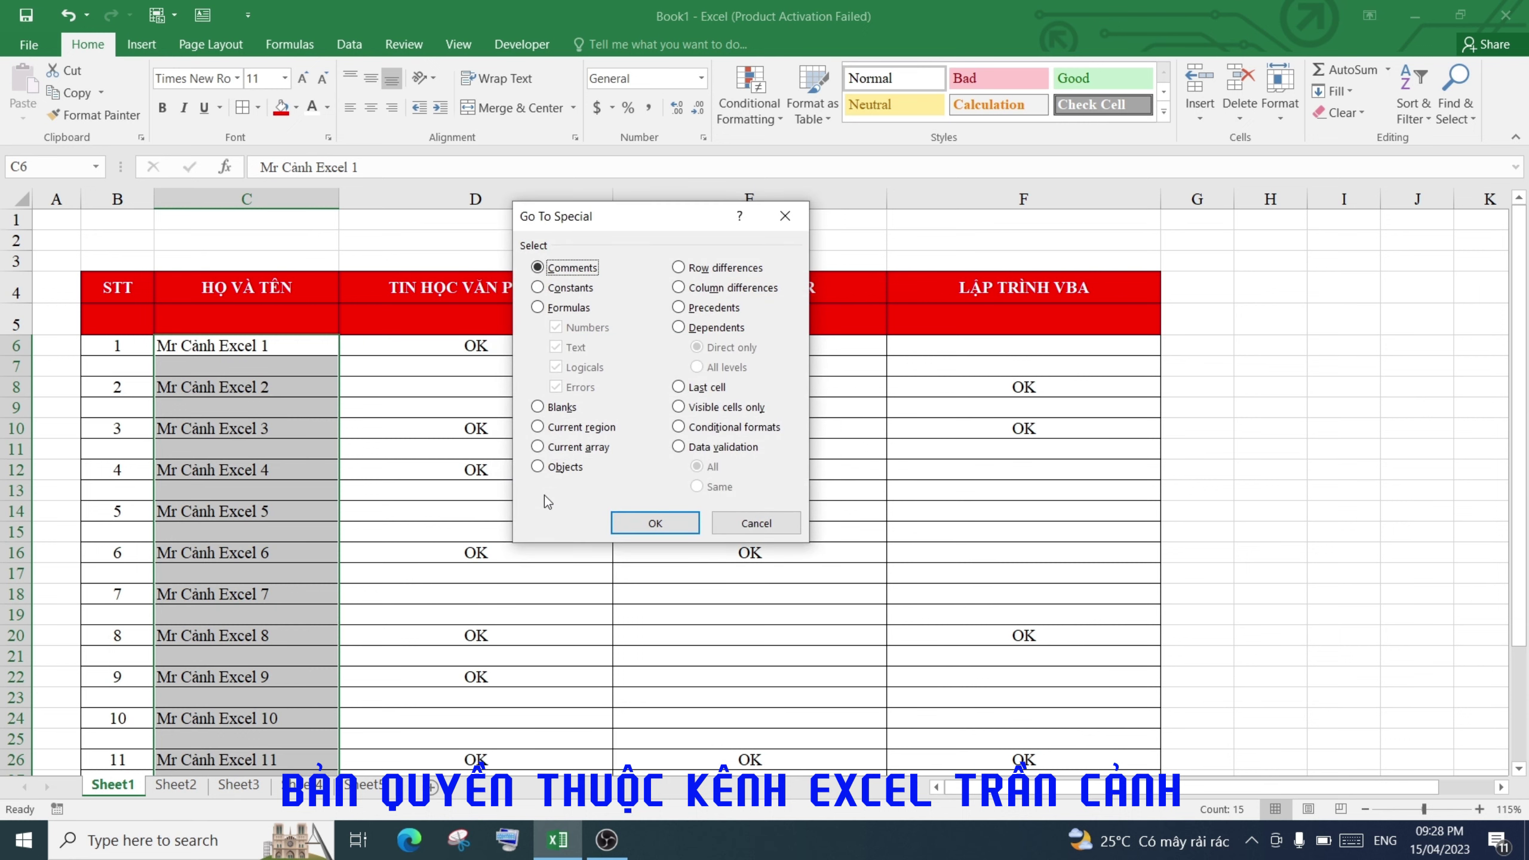
click(537, 408)
click(655, 523)
- Insert an entire row at each selected blank cell using Insert > Entire row
scroll(283, 519, down, 1)
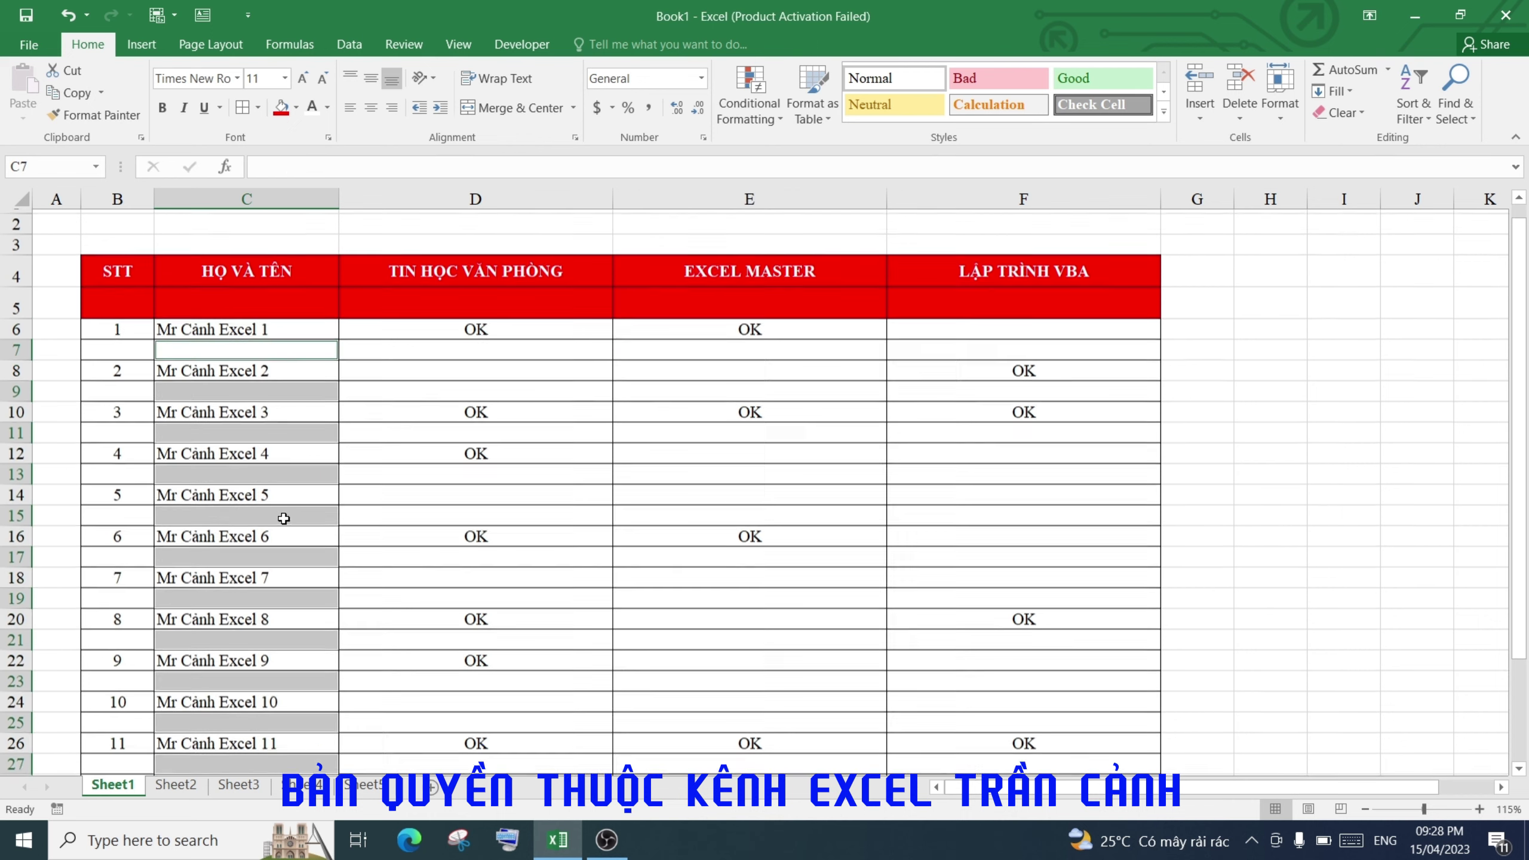
scroll(283, 527, down, 2)
scroll(284, 526, down, 1)
scroll(283, 508, up, 4)
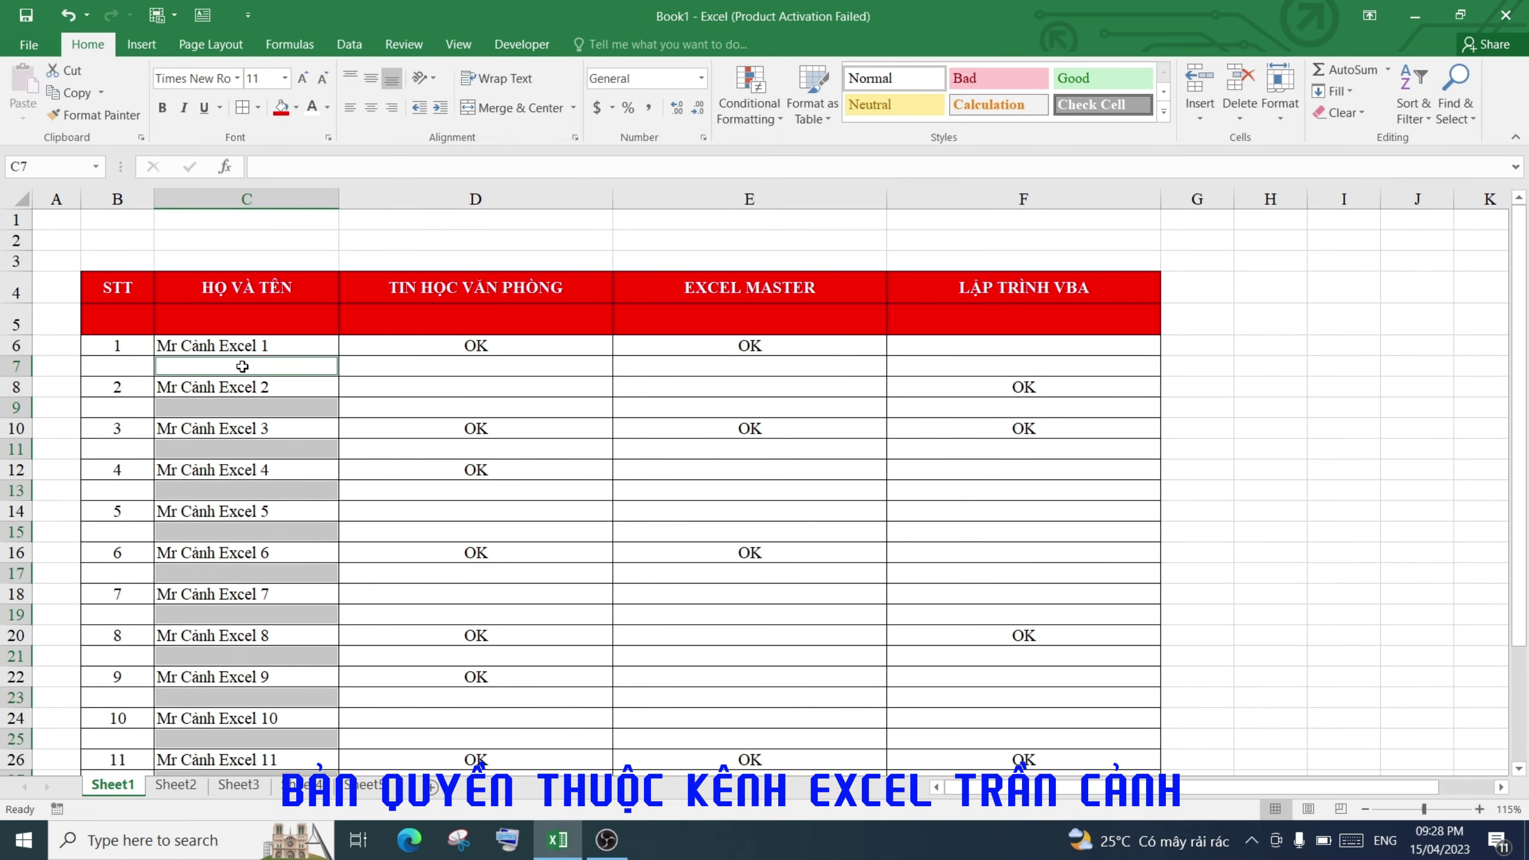
right_click(230, 407)
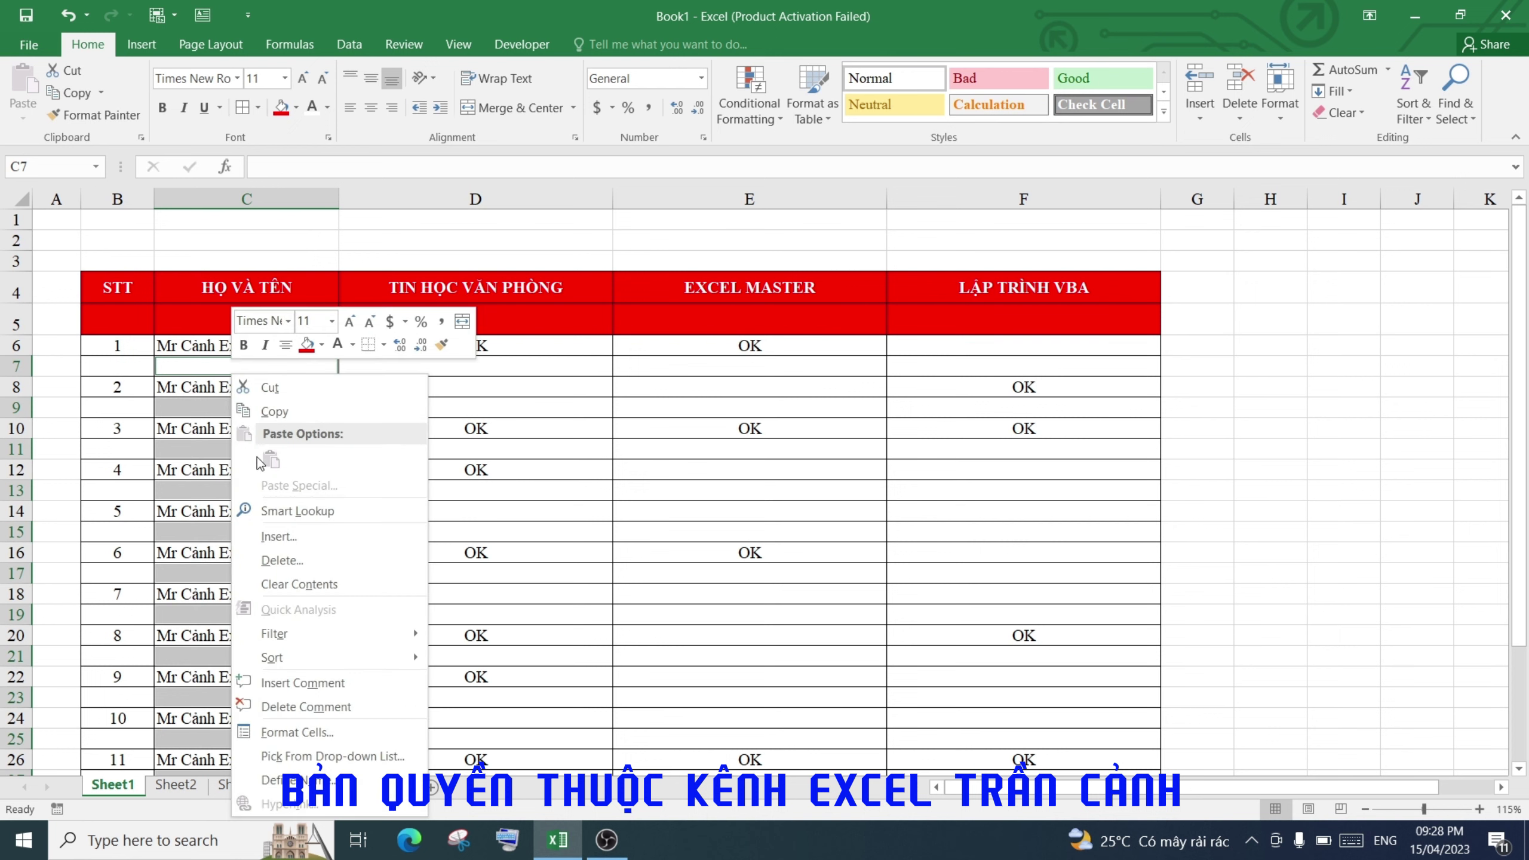
click(294, 540)
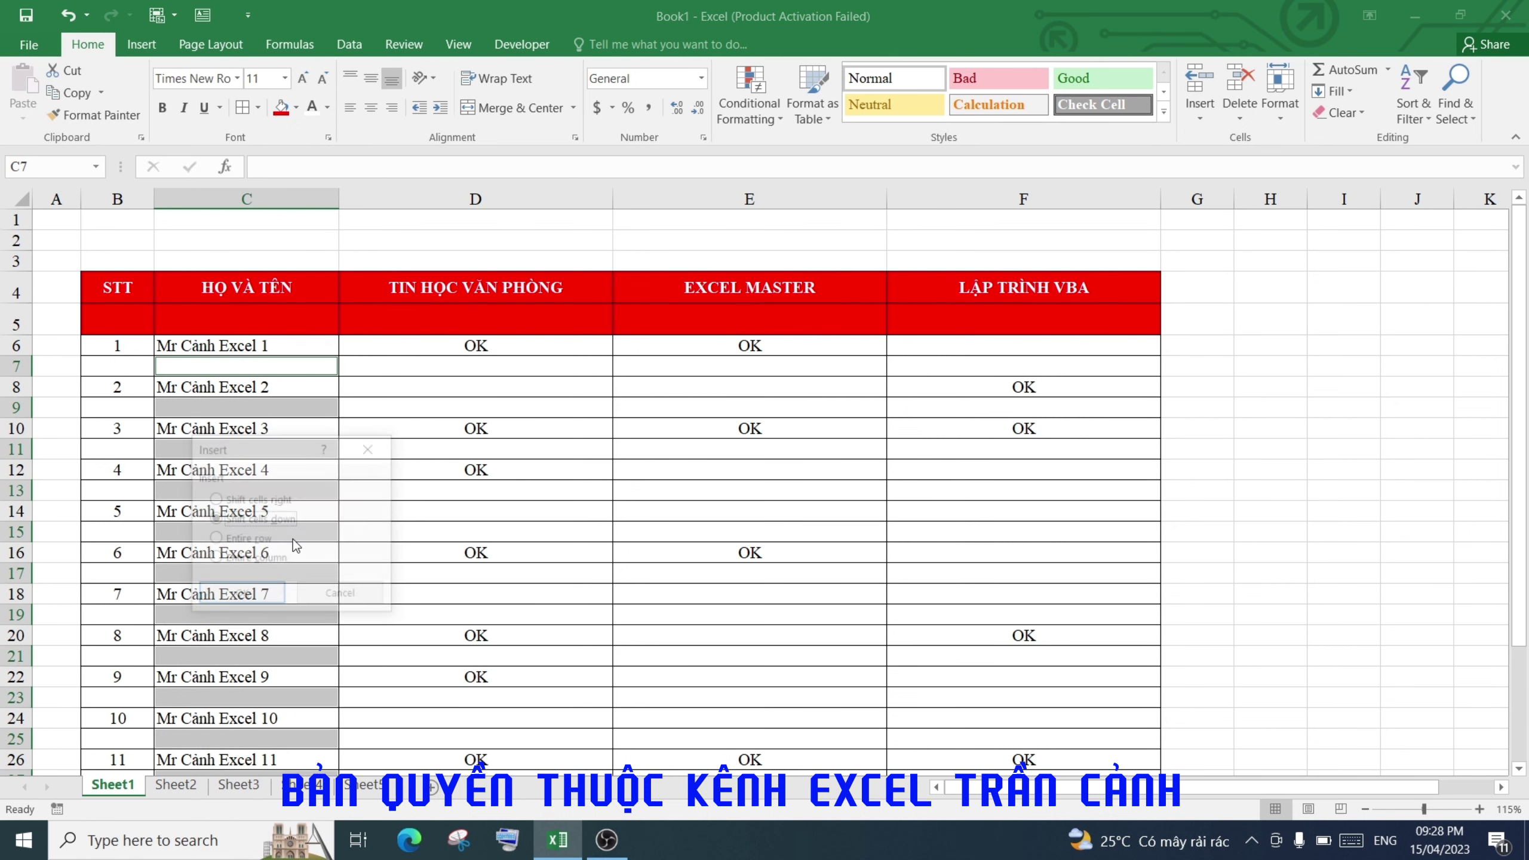
drag(285, 451, 492, 391)
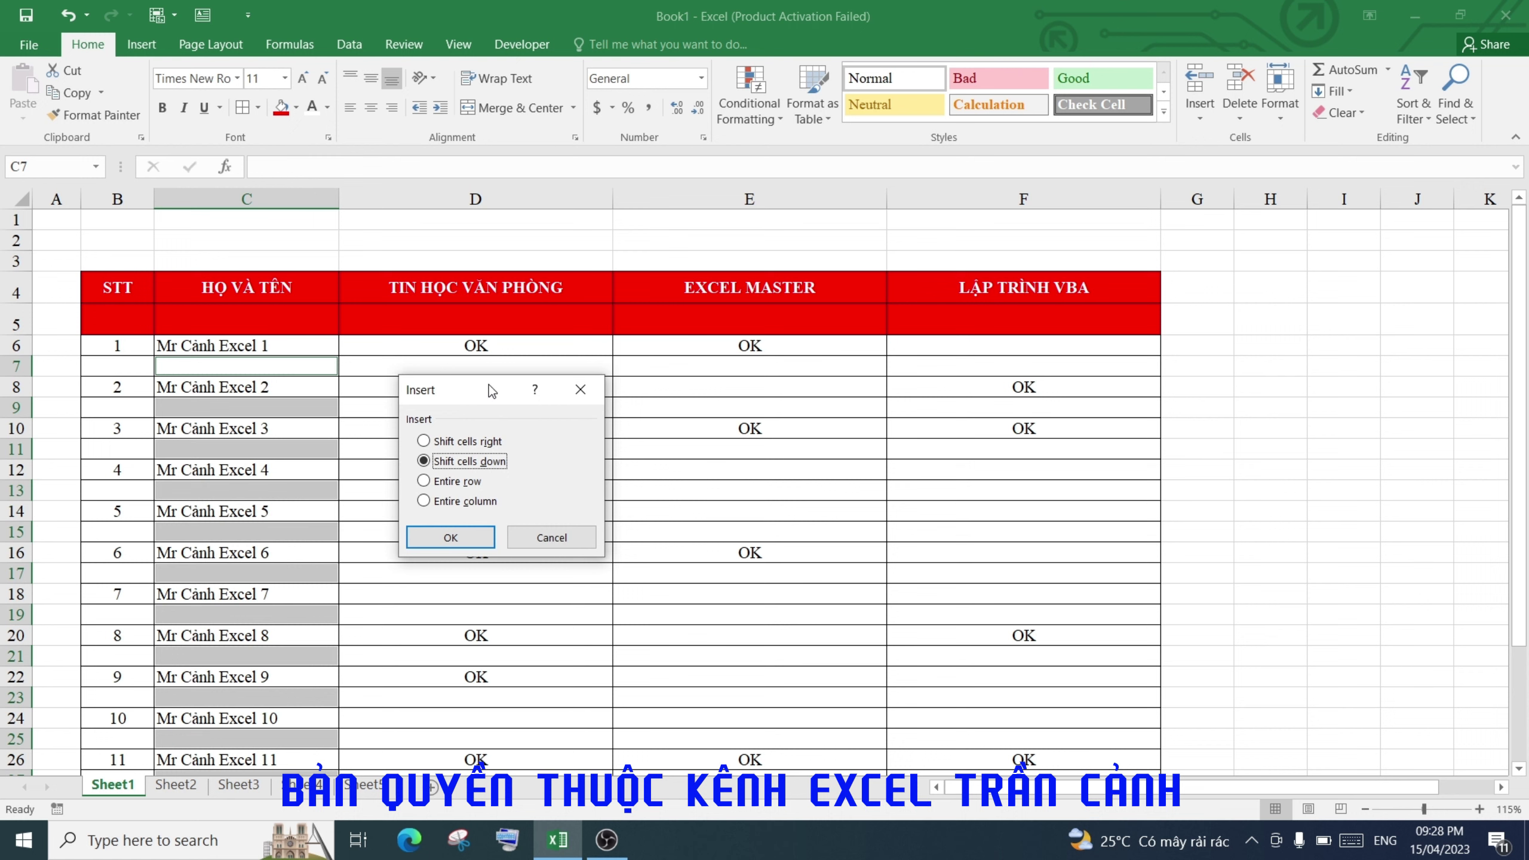
click(424, 481)
click(458, 537)
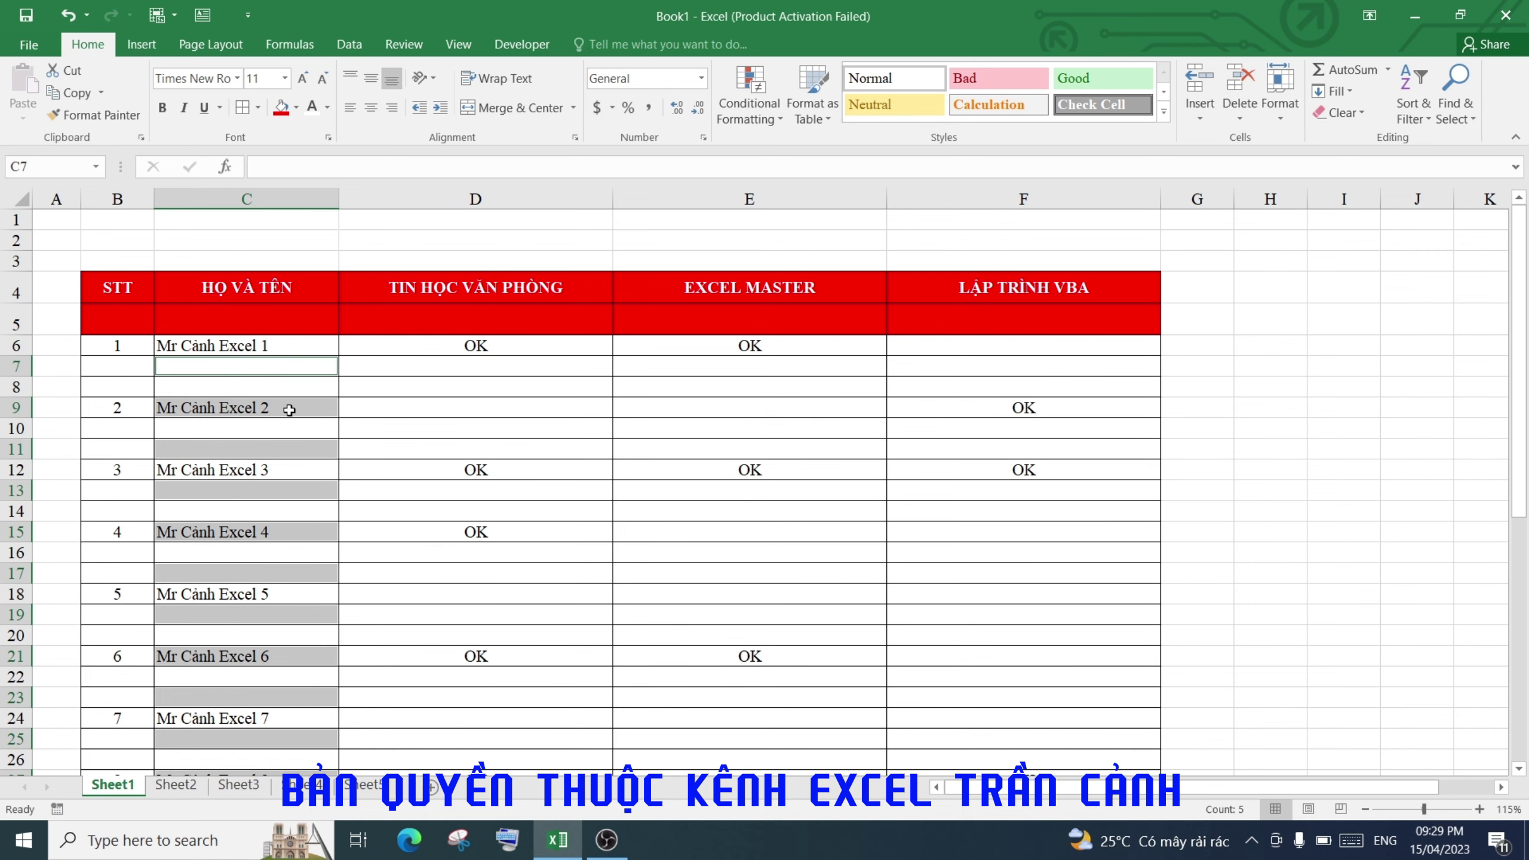
click(292, 387)
scroll(310, 448, down, 2)
scroll(310, 448, down, 3)
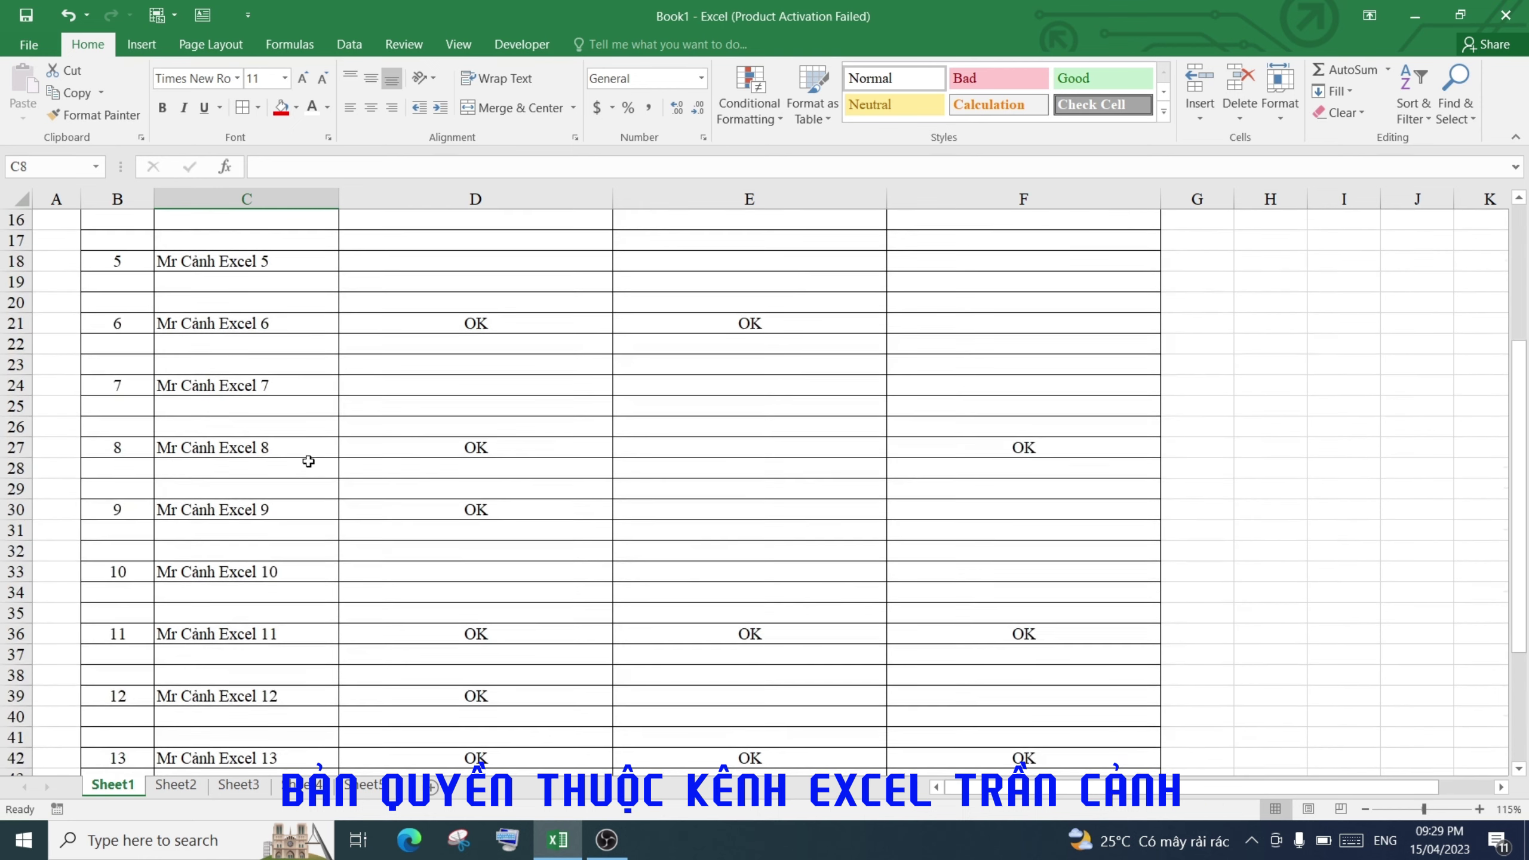
scroll(309, 449, down, 2)
scroll(310, 446, down, 2)
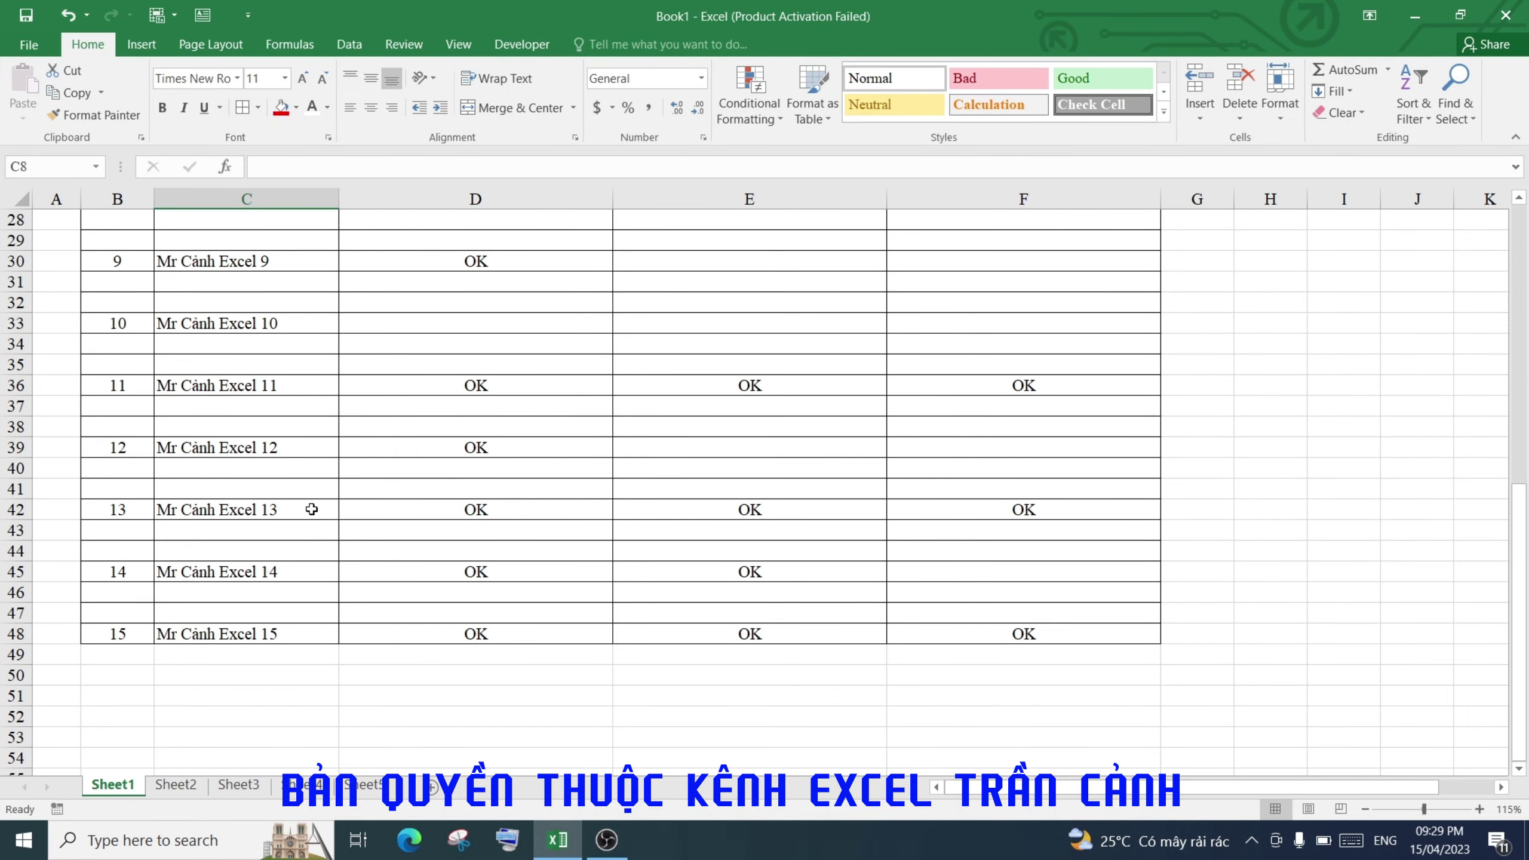
scroll(310, 494, up, 4)
scroll(313, 446, up, 2)
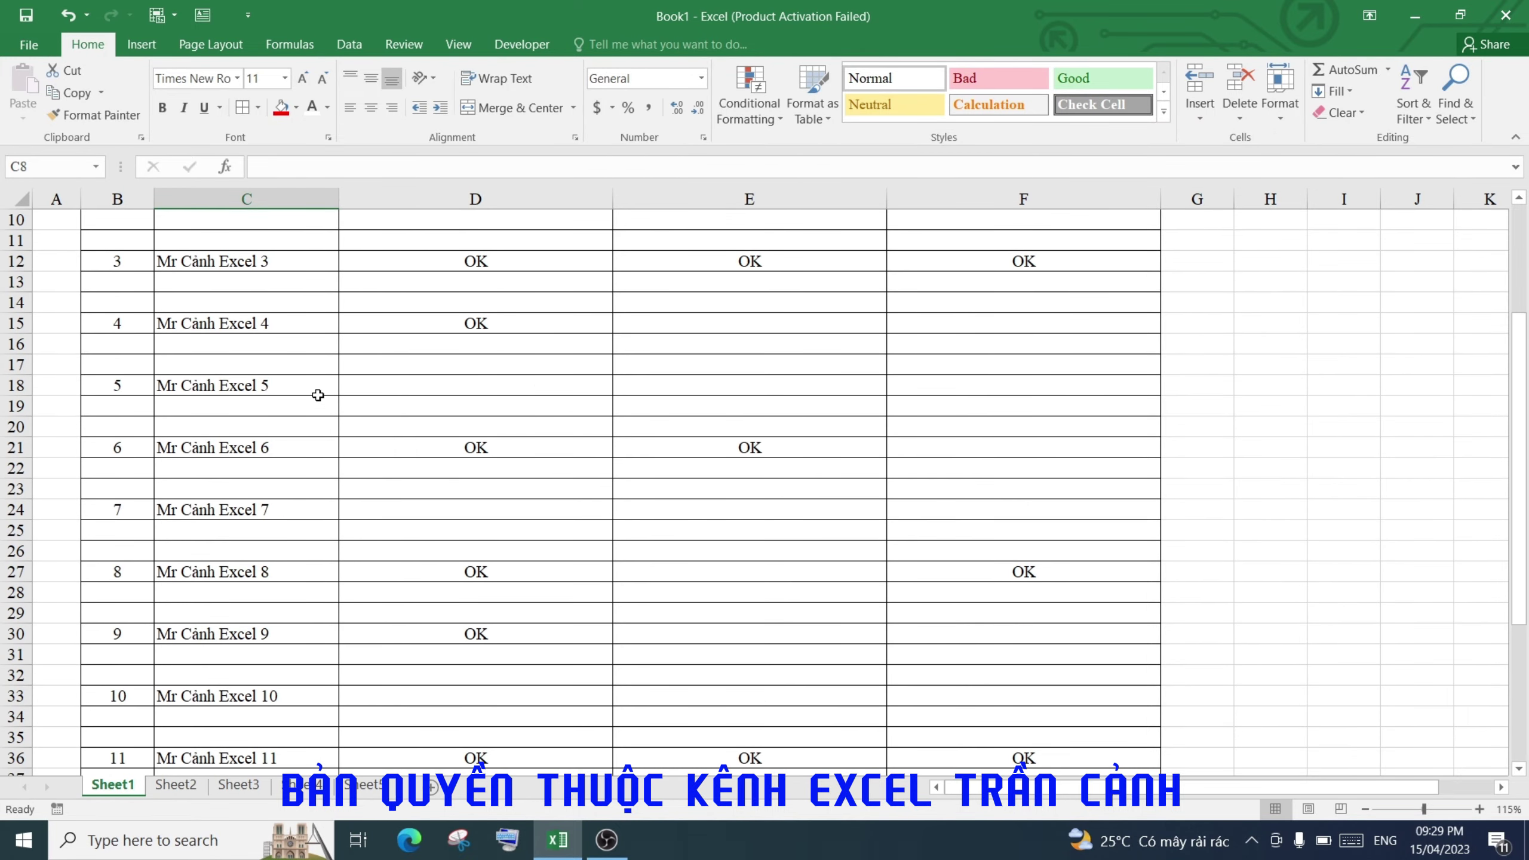
scroll(313, 396, up, 1)
scroll(314, 396, up, 2)
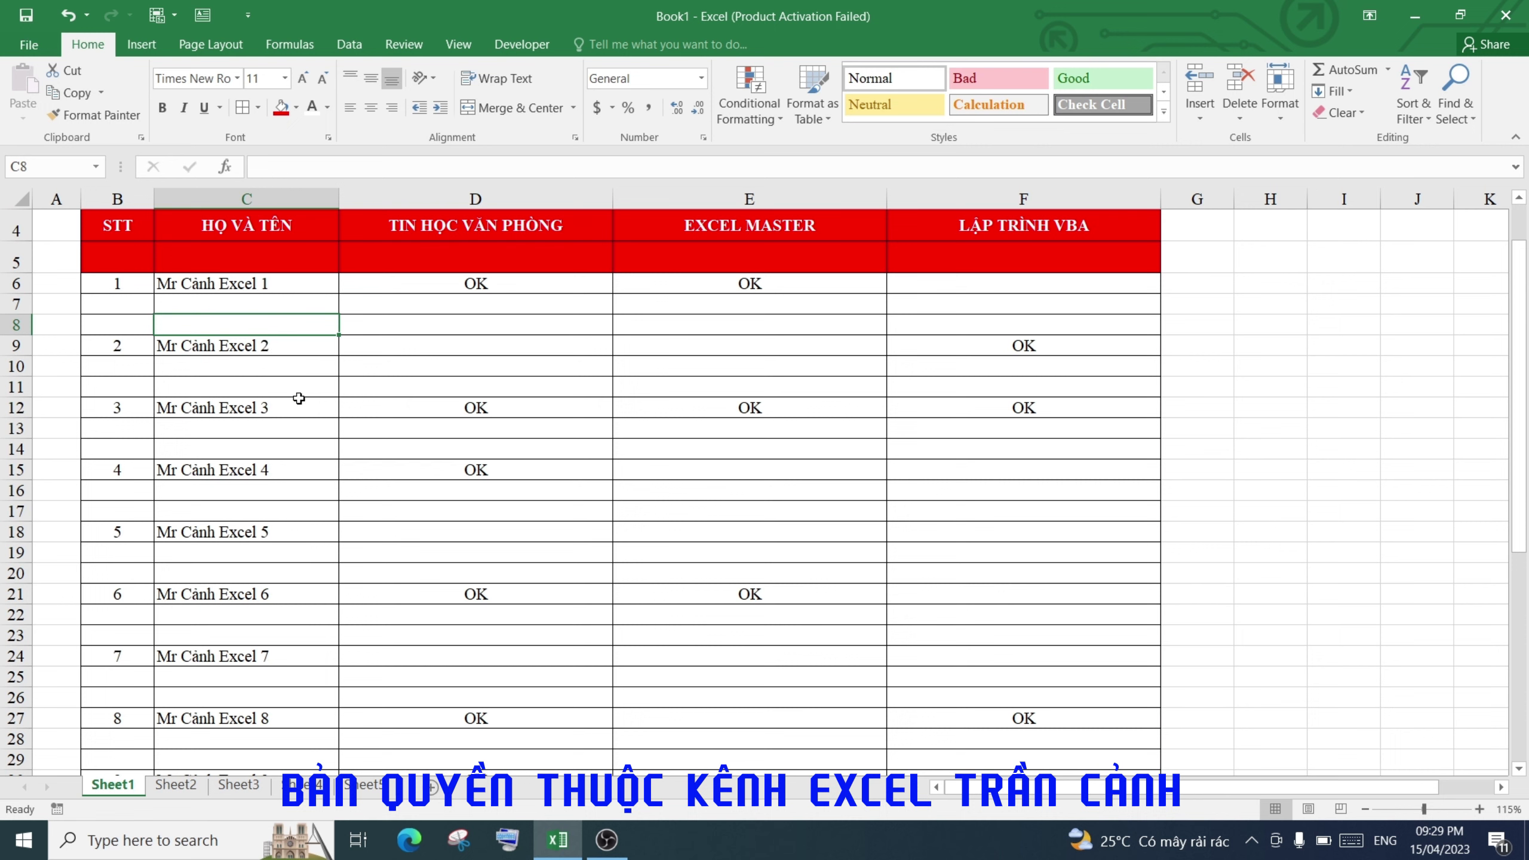
click(280, 302)
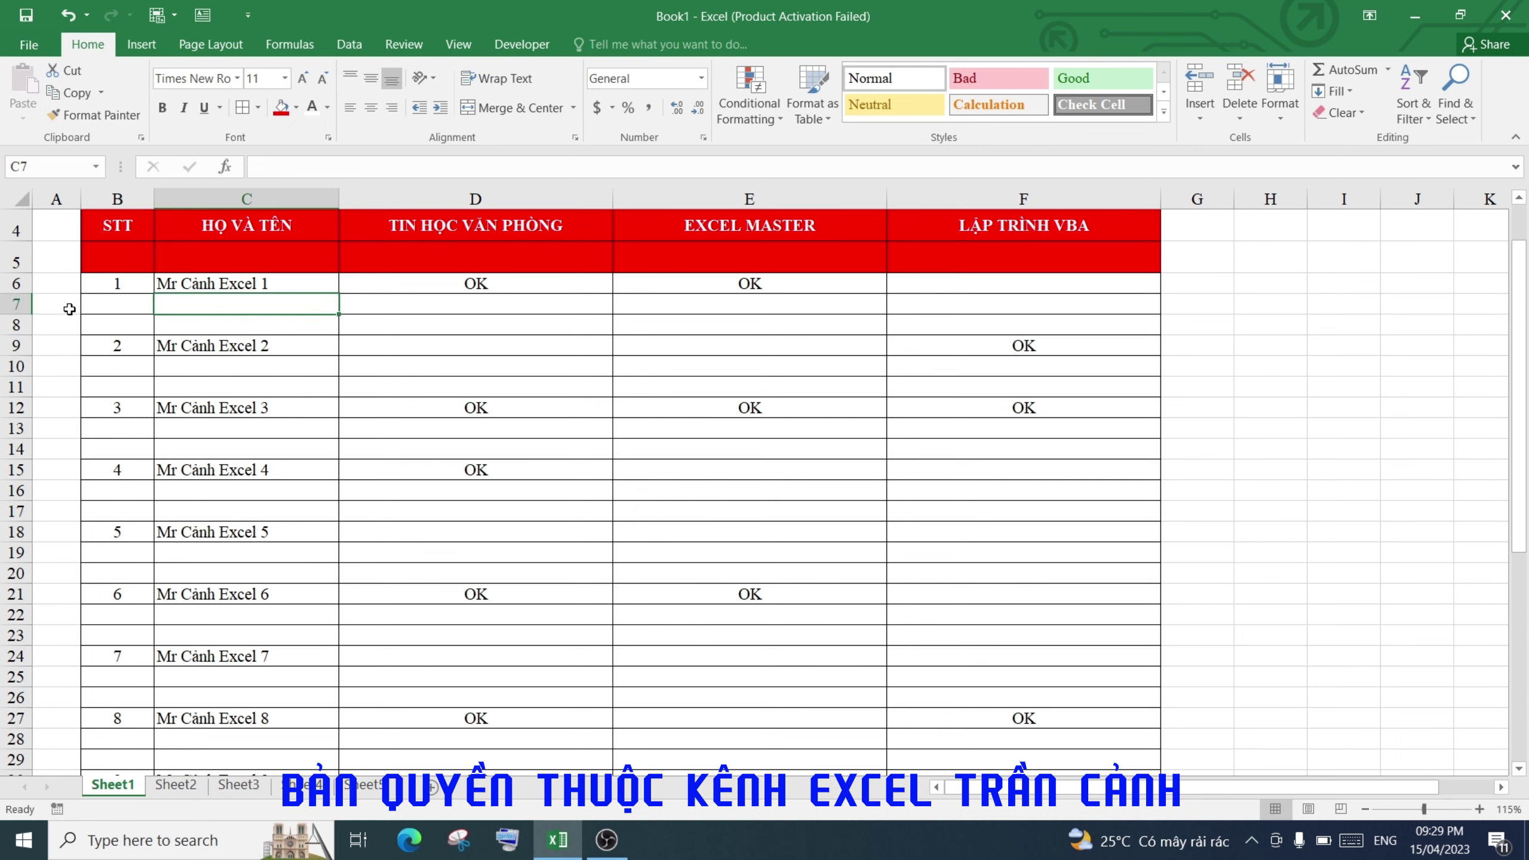
drag(16, 303, 15, 321)
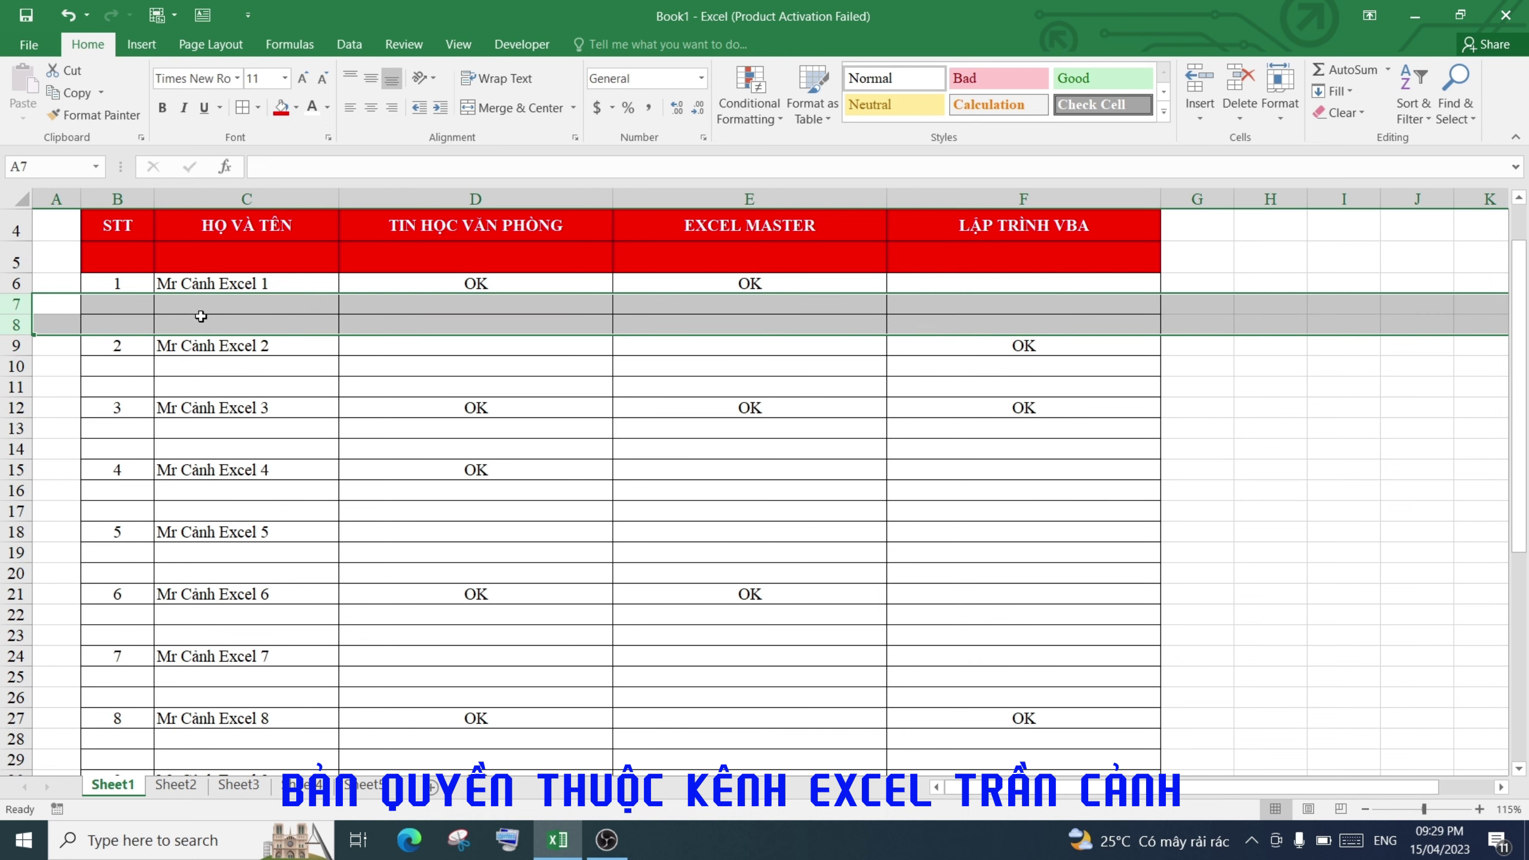
click(239, 325)
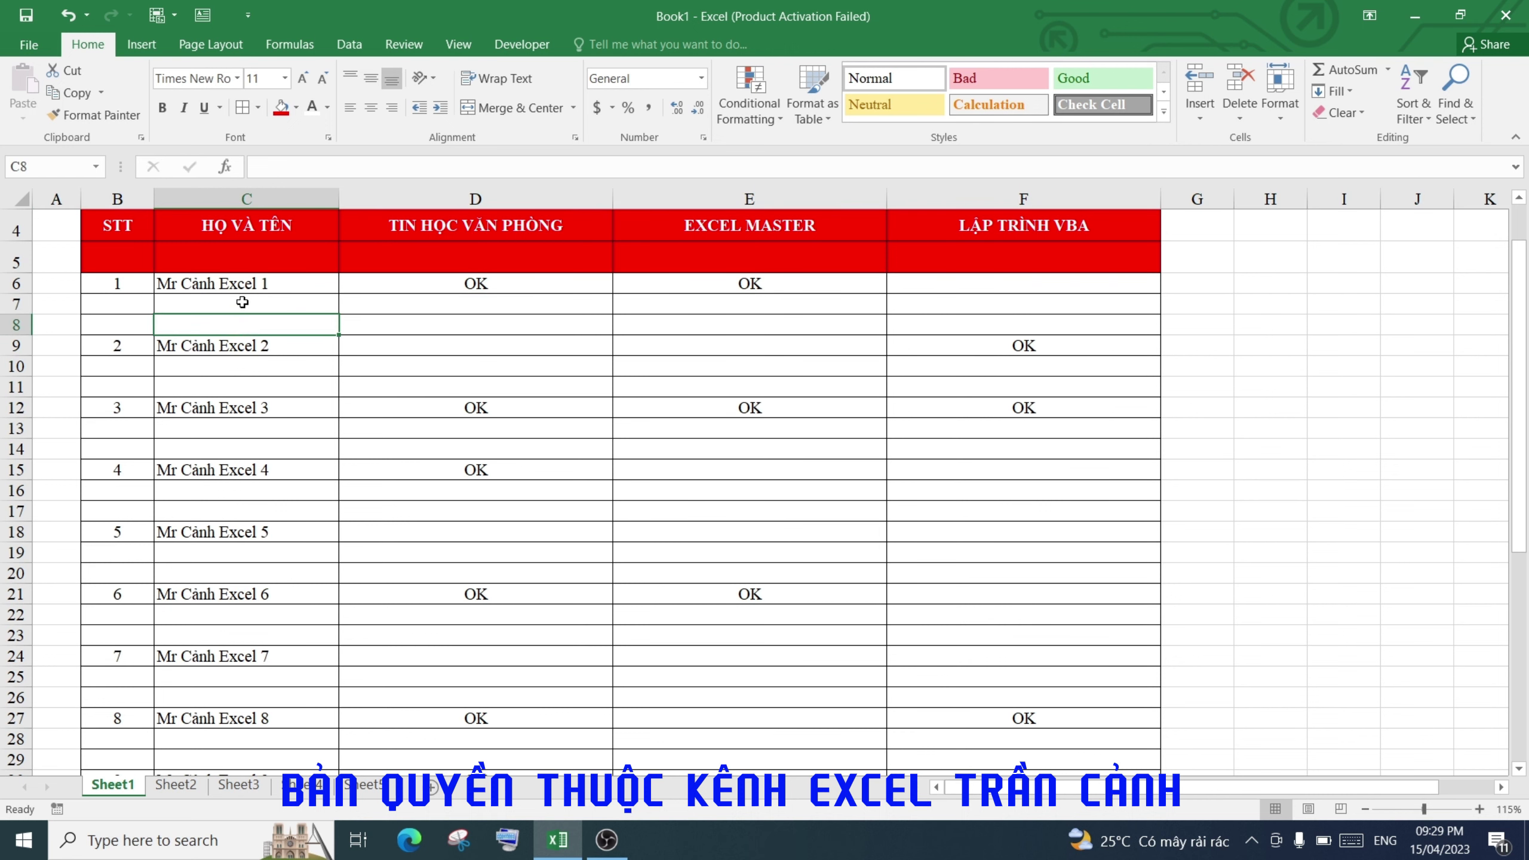
drag(246, 284, 249, 786)
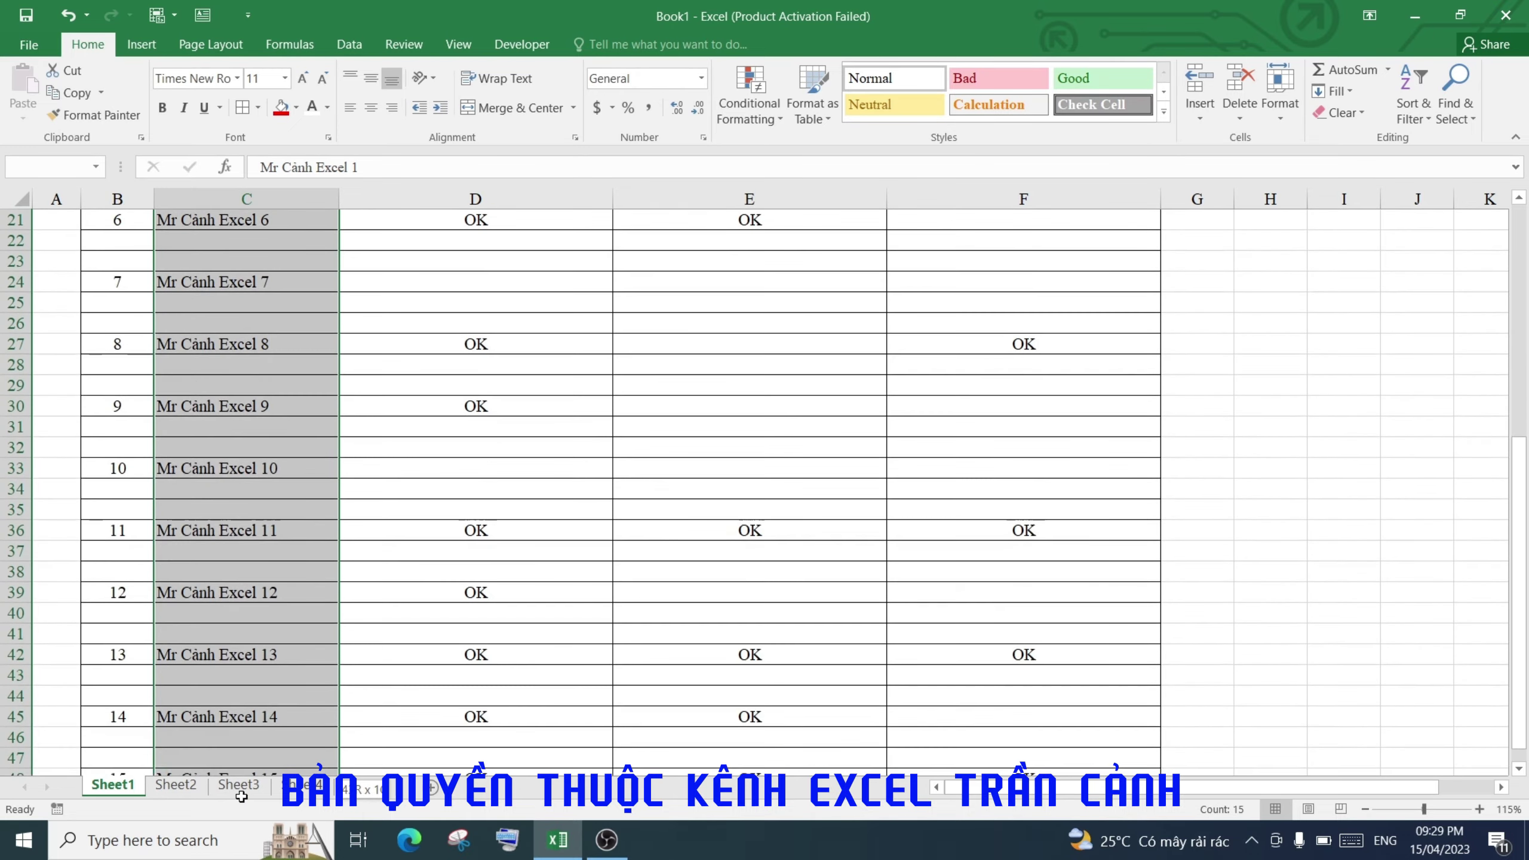
drag(249, 786, 239, 591)
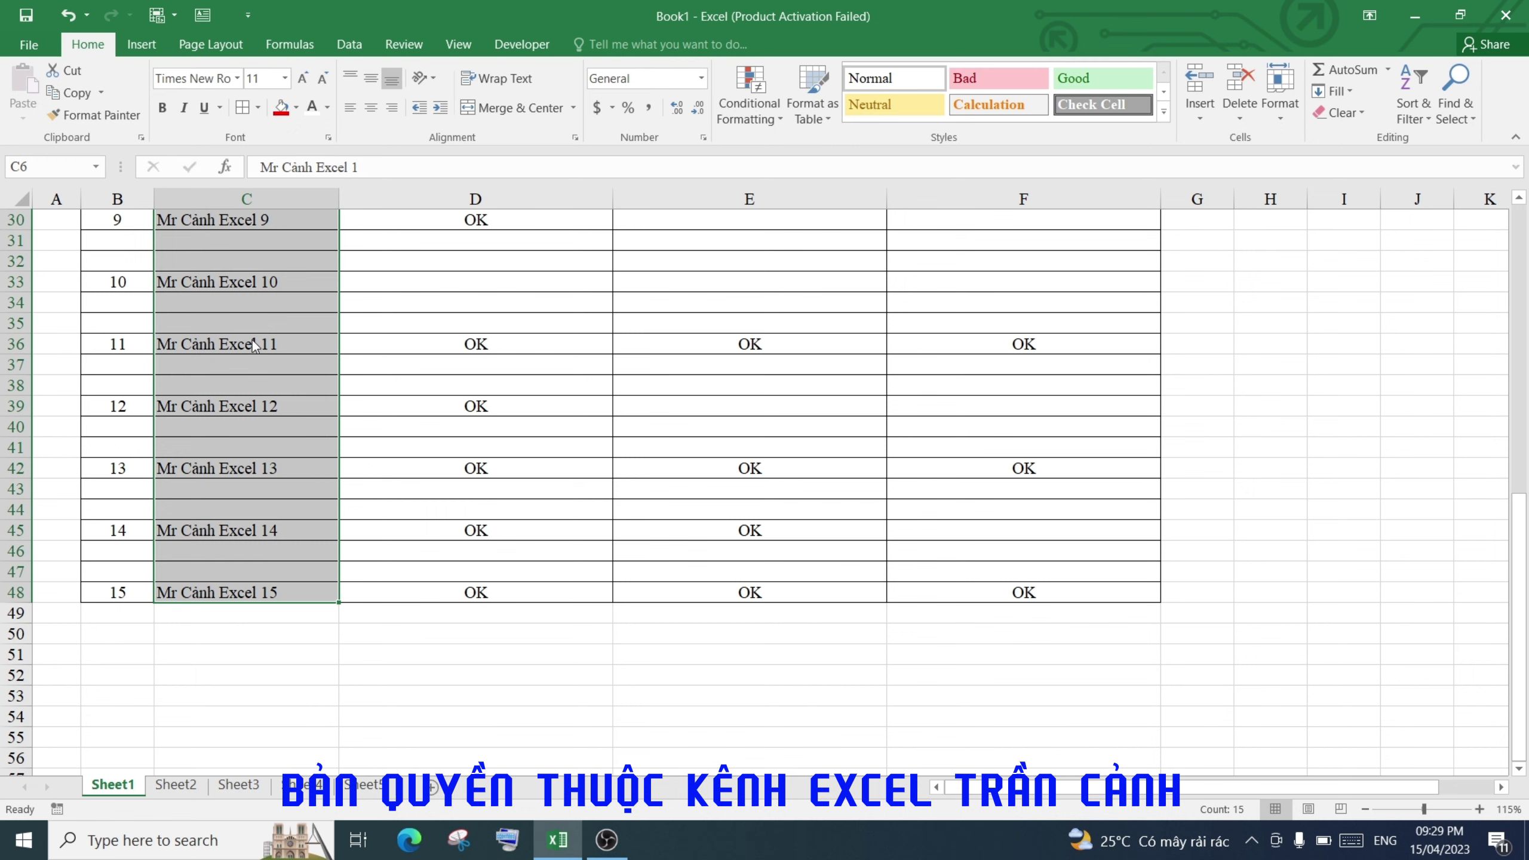
key(ctrl+g)
click(547, 495)
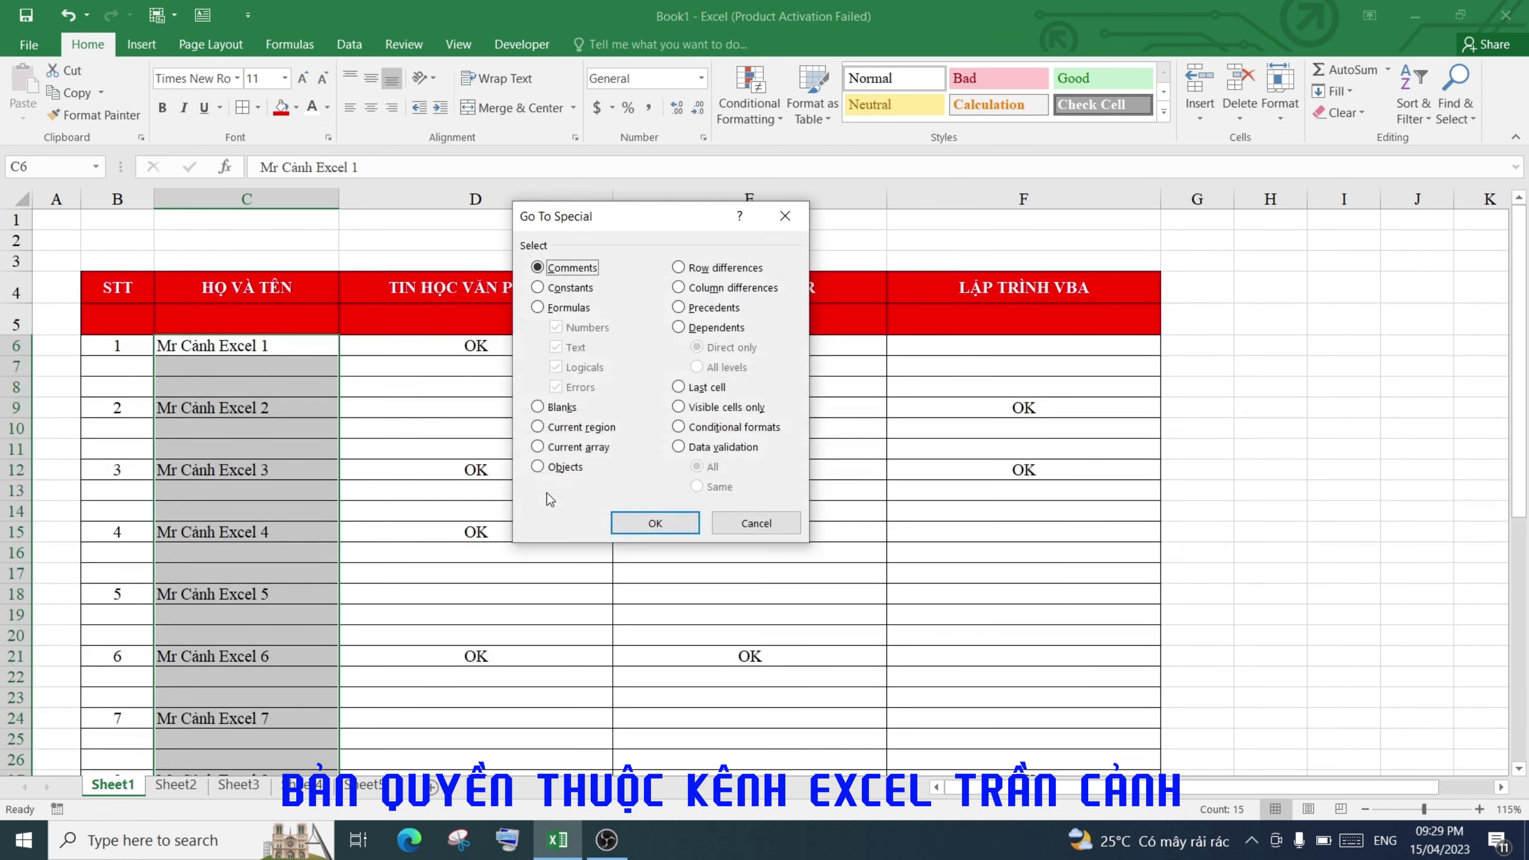
click(539, 407)
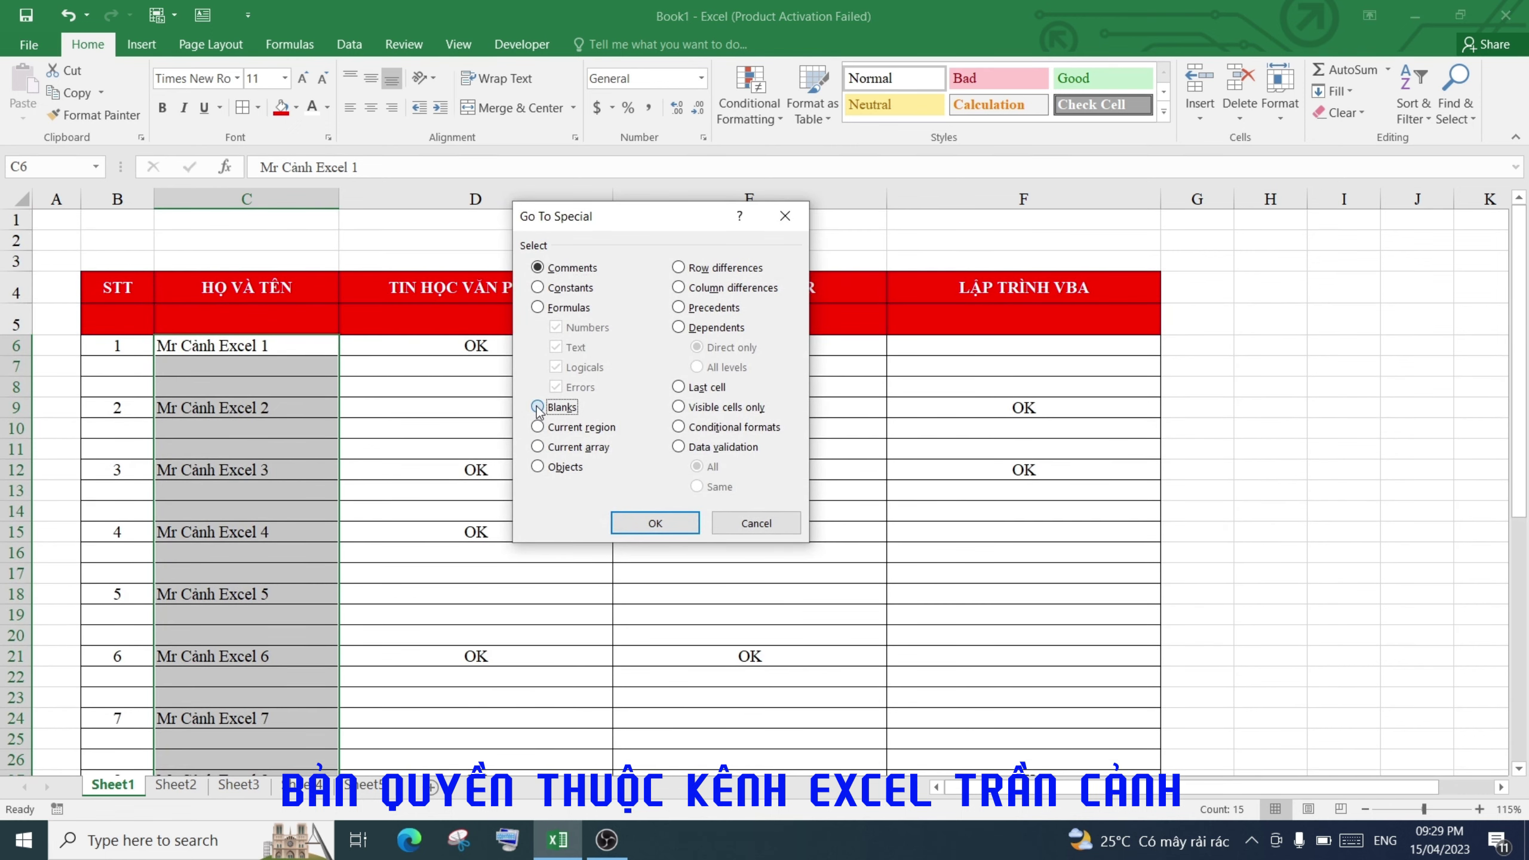
click(644, 525)
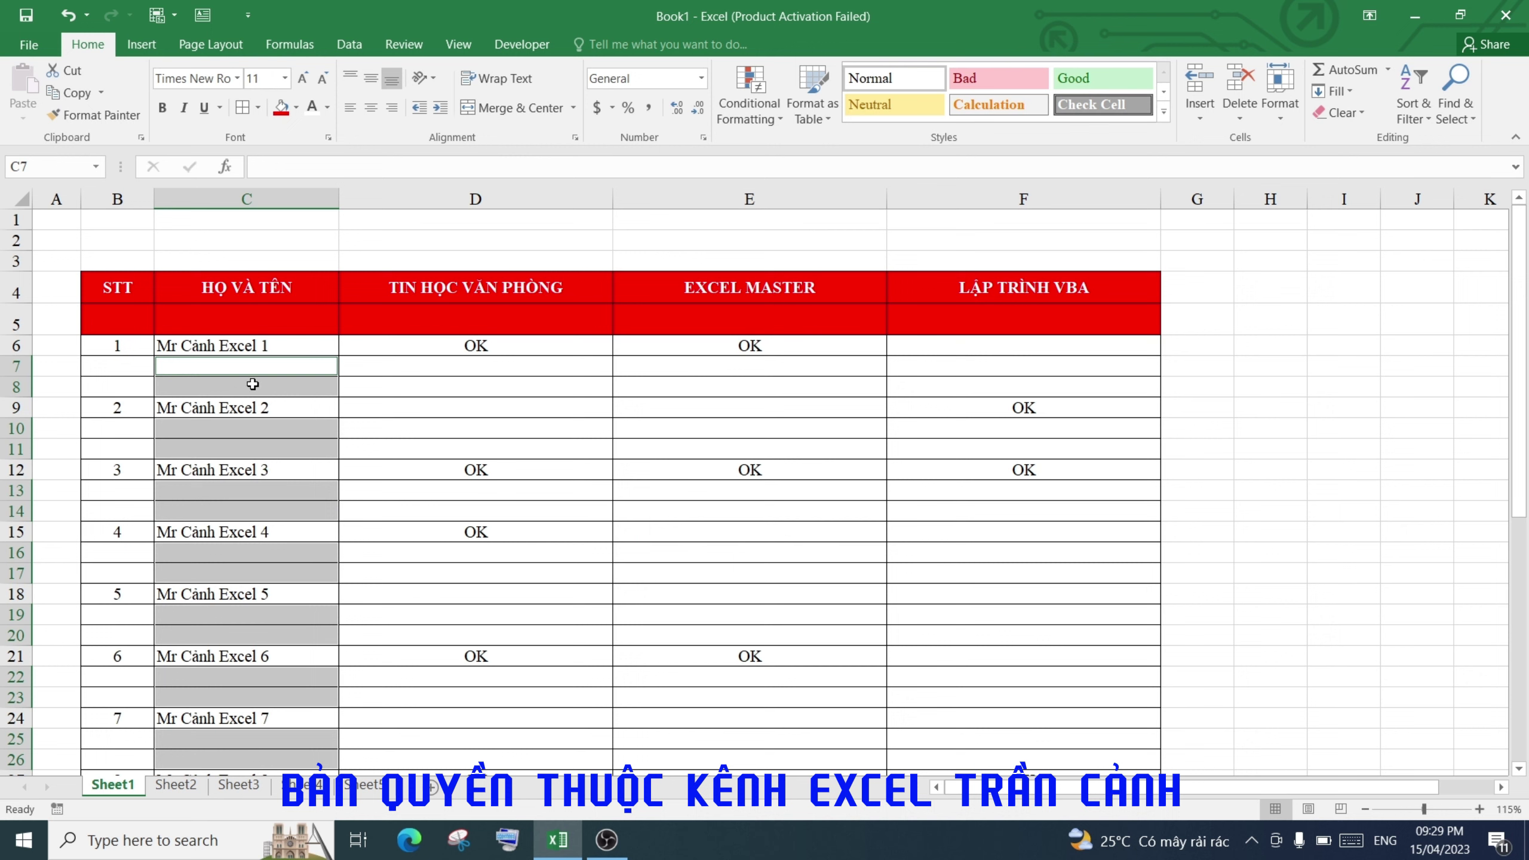
right_click(252, 383)
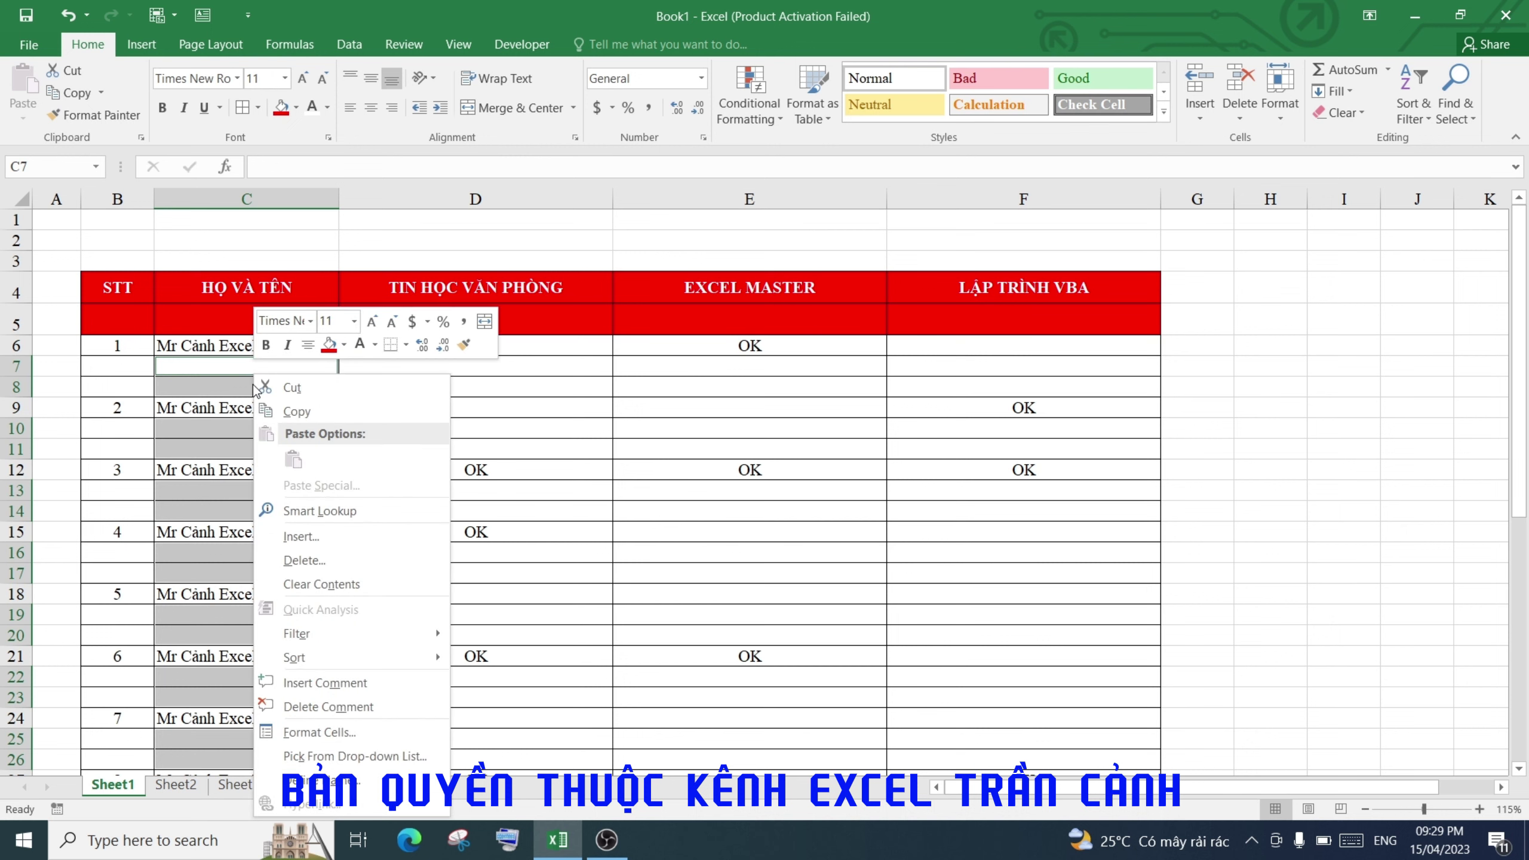
click(306, 536)
drag(300, 450, 493, 363)
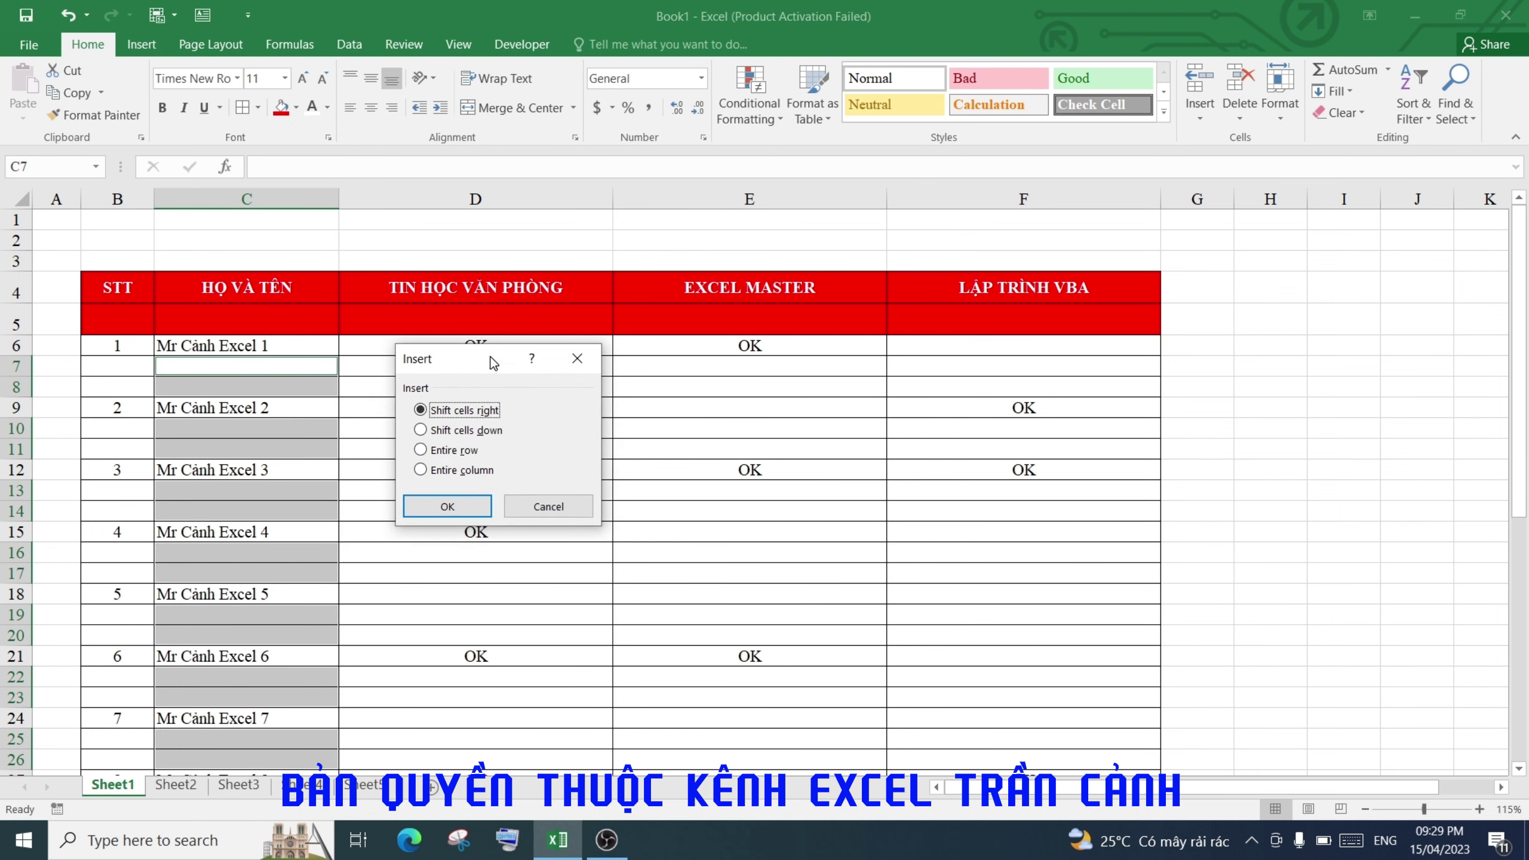
click(422, 450)
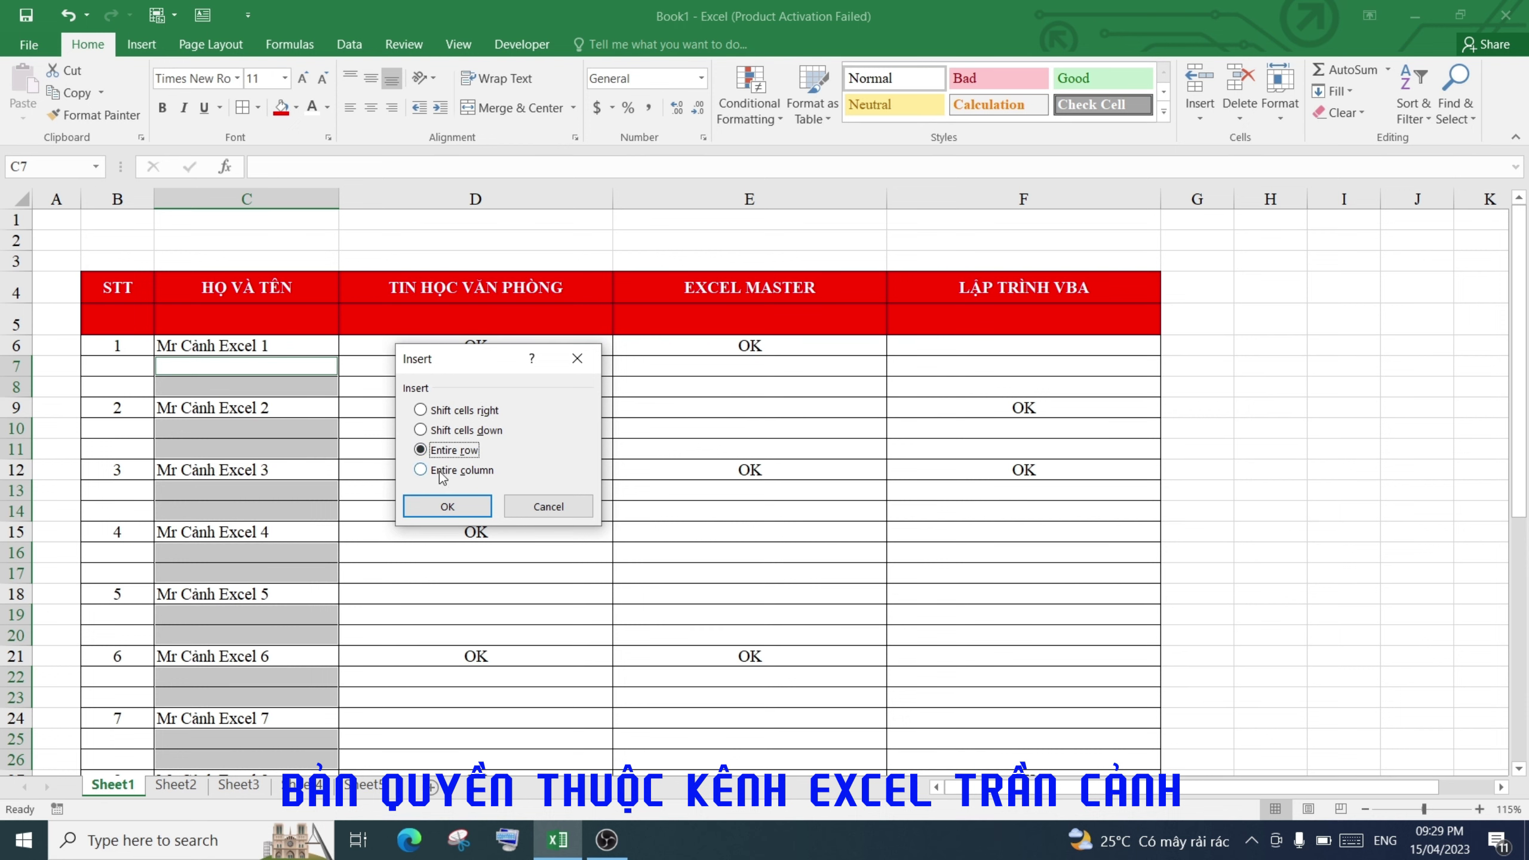
click(447, 506)
click(287, 410)
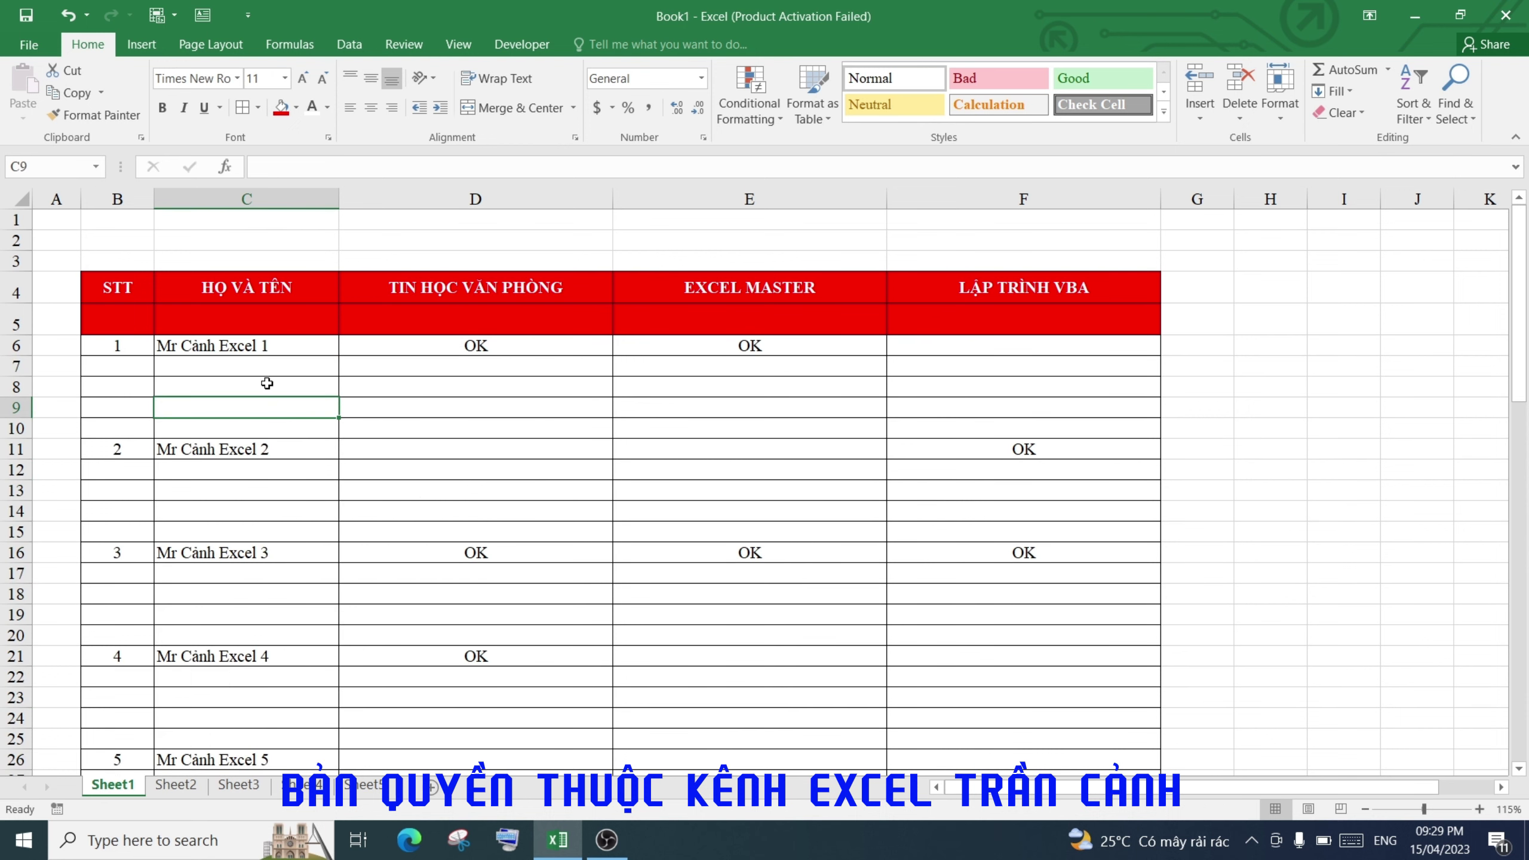
drag(216, 369, 220, 431)
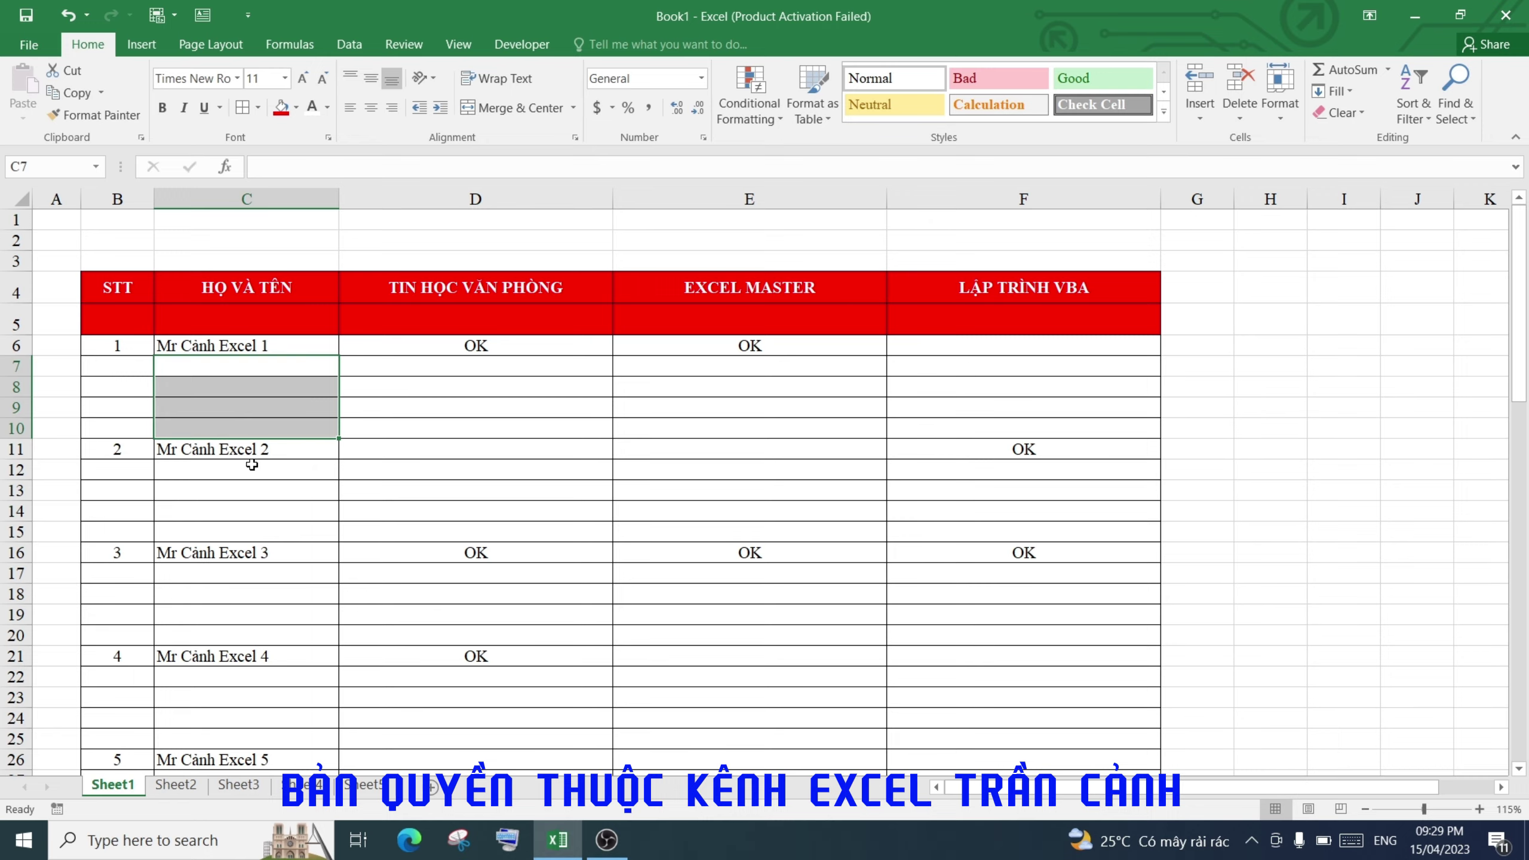
scroll(249, 463, down, 5)
scroll(252, 476, down, 4)
scroll(258, 485, down, 3)
scroll(258, 485, down, 5)
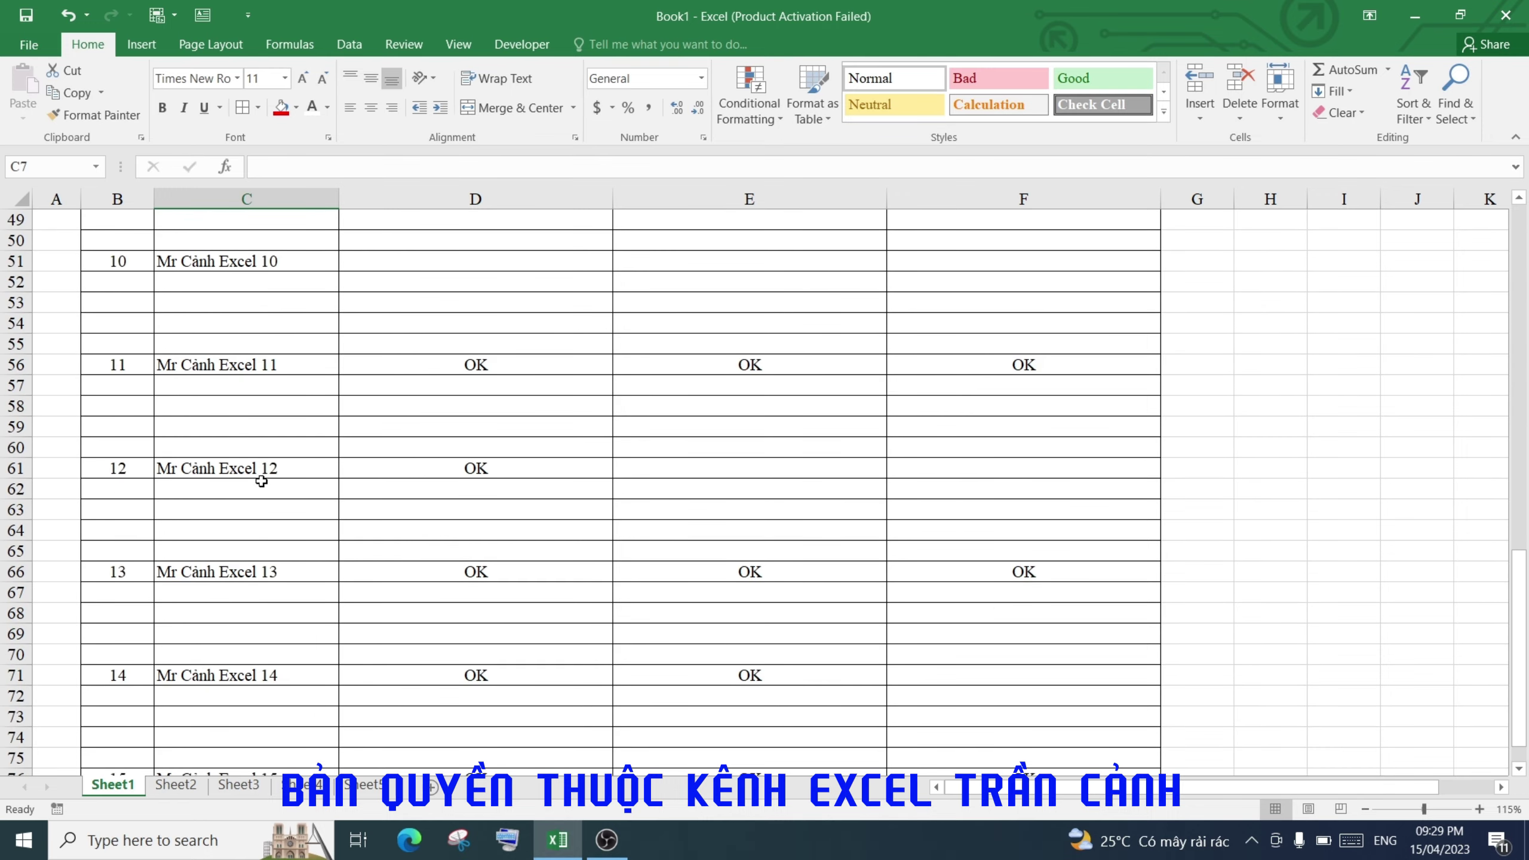
scroll(305, 437, up, 11)
scroll(304, 437, up, 5)
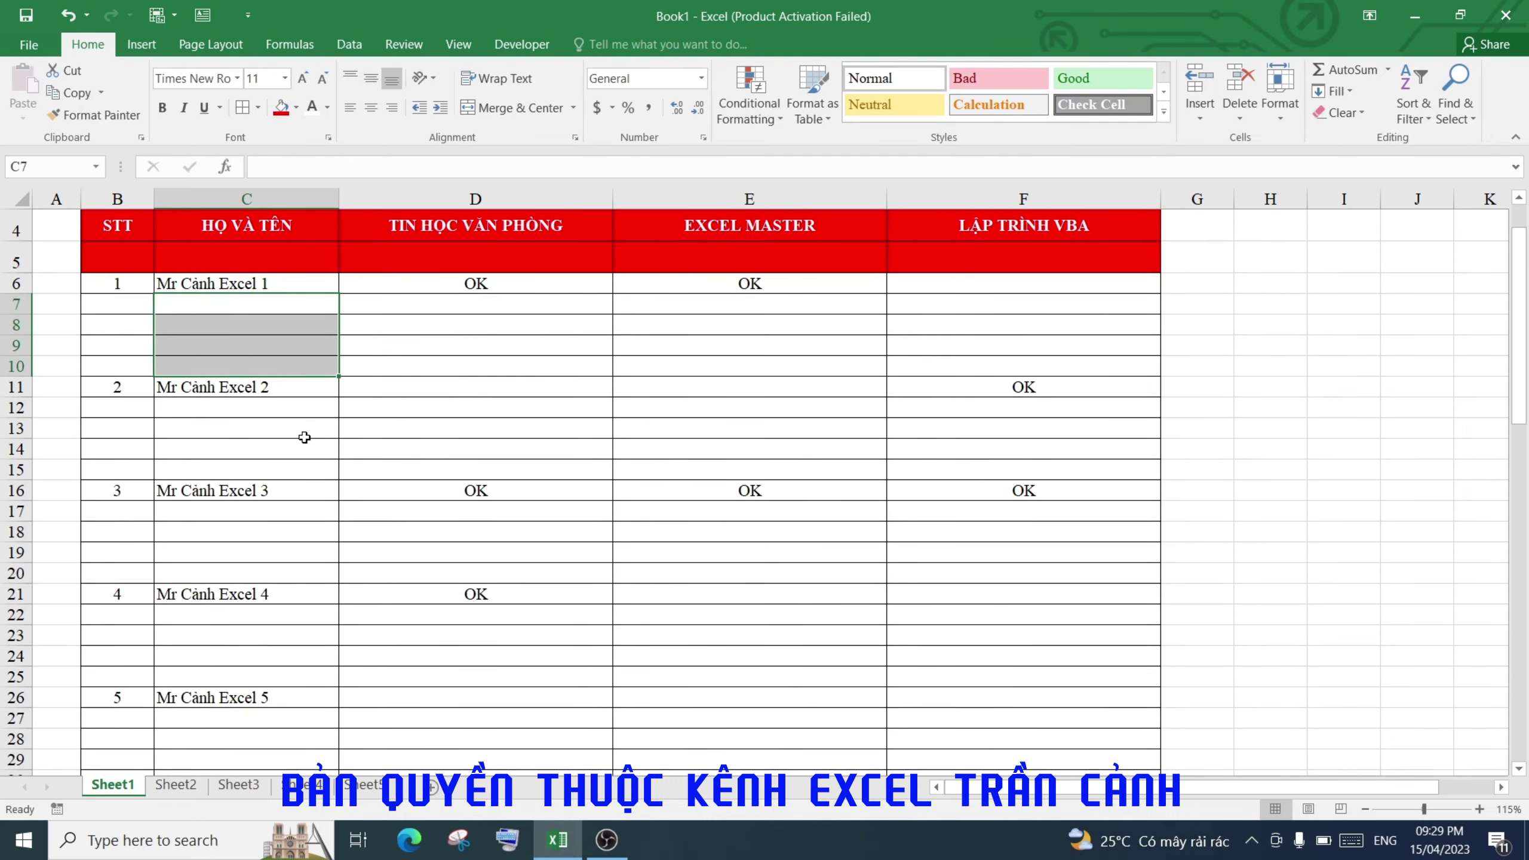
click(293, 331)
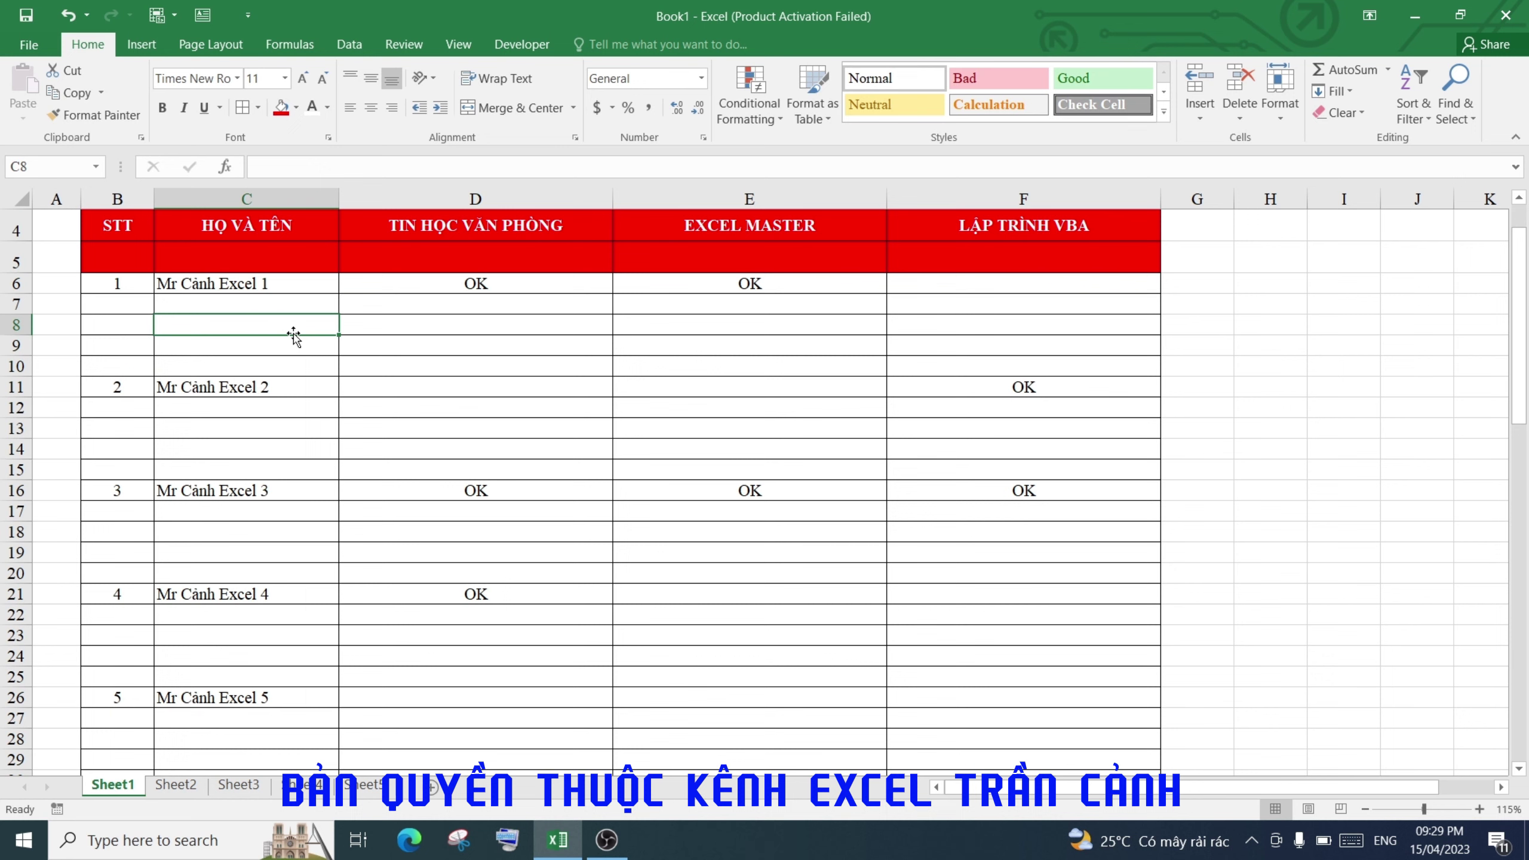
click(68, 14)
click(255, 374)
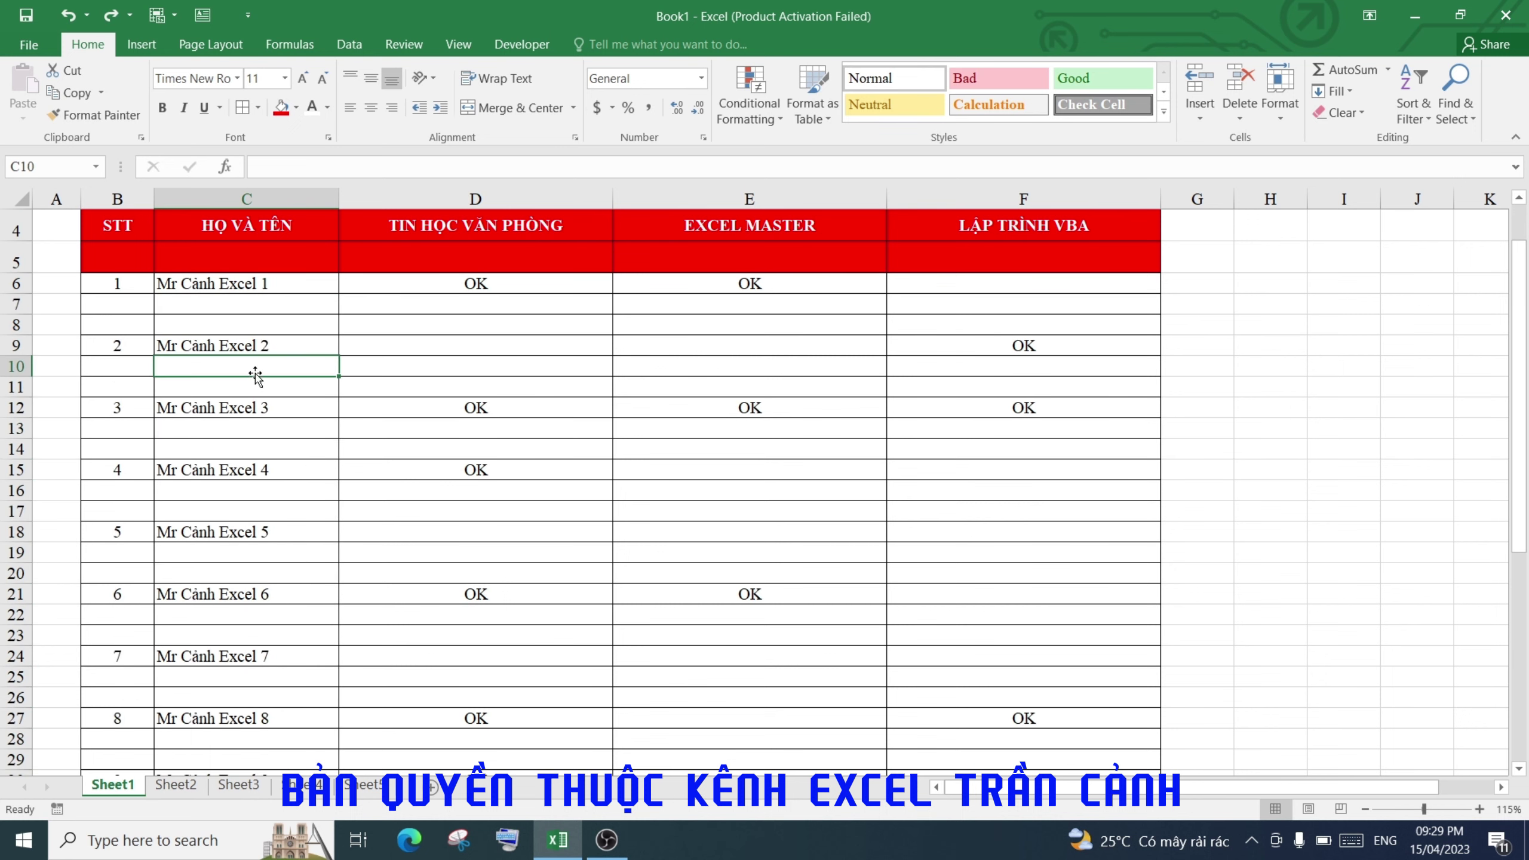
click(296, 325)
scroll(309, 354, down, 5)
scroll(310, 354, down, 3)
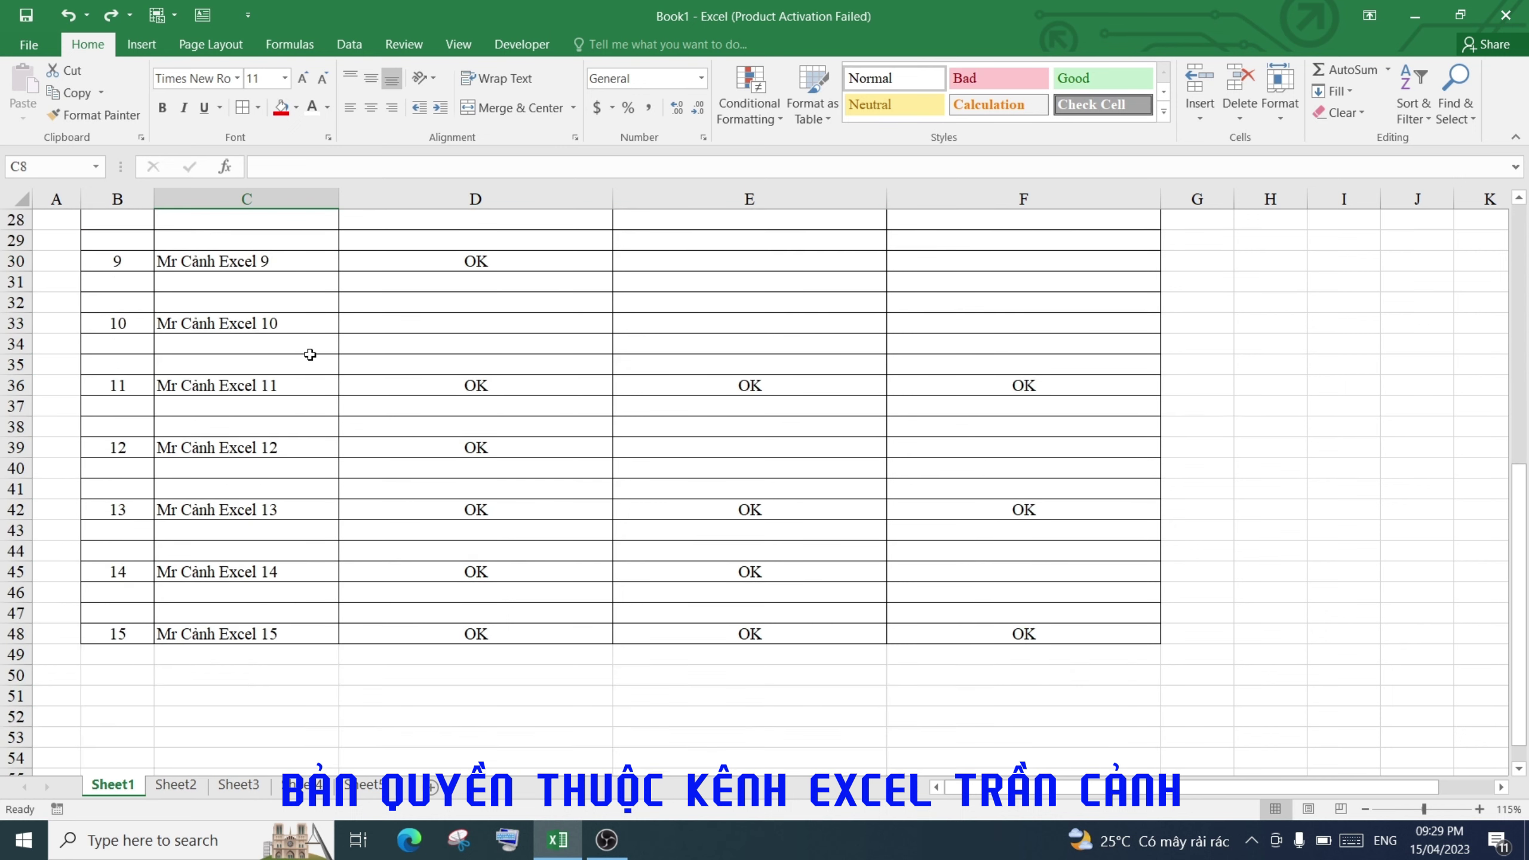
scroll(230, 425, up, 5)
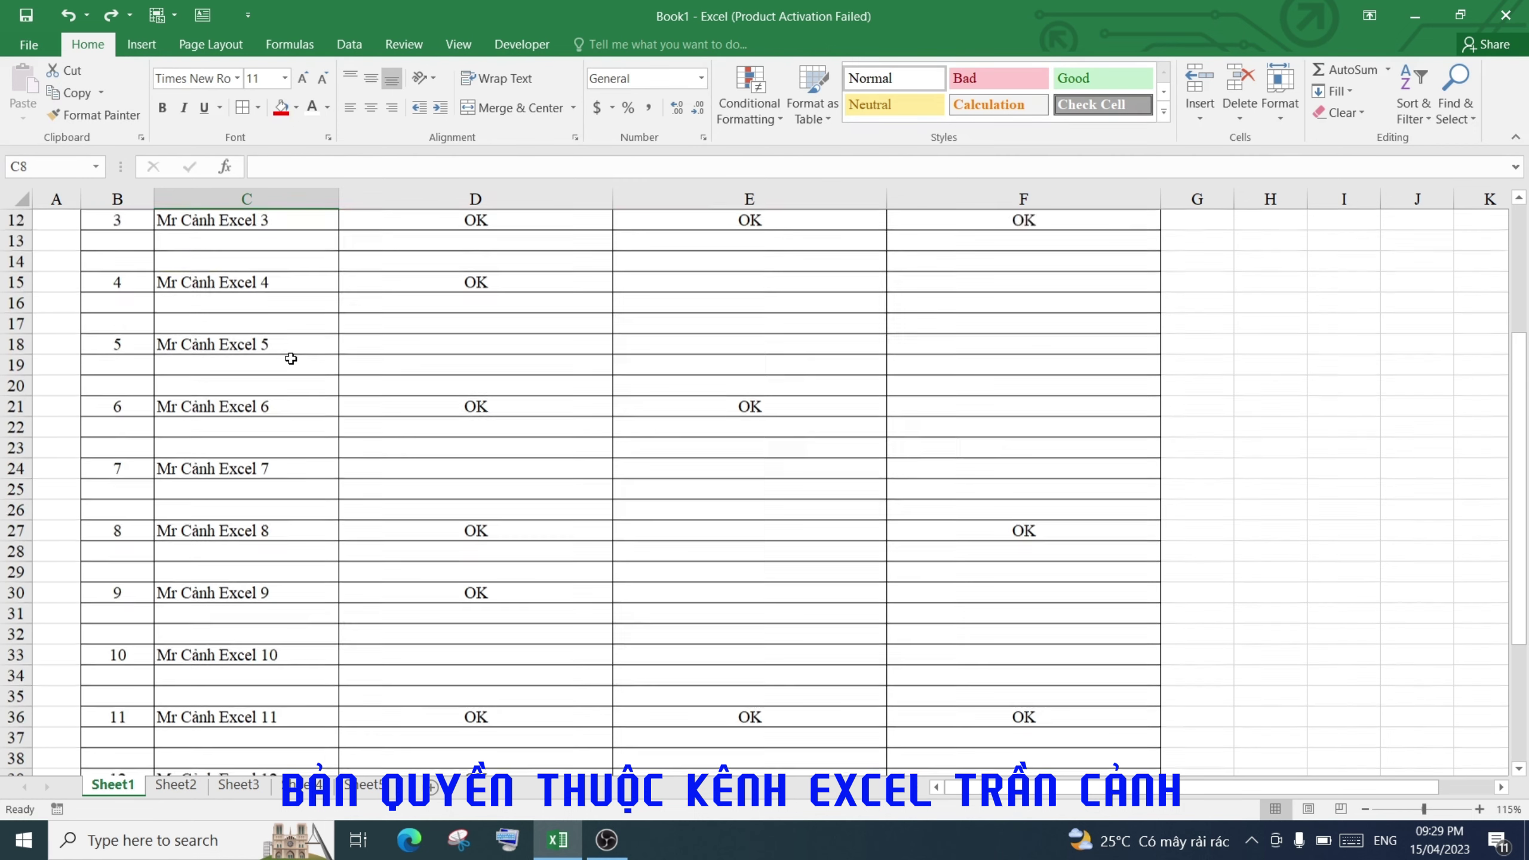
scroll(230, 391, up, 3)
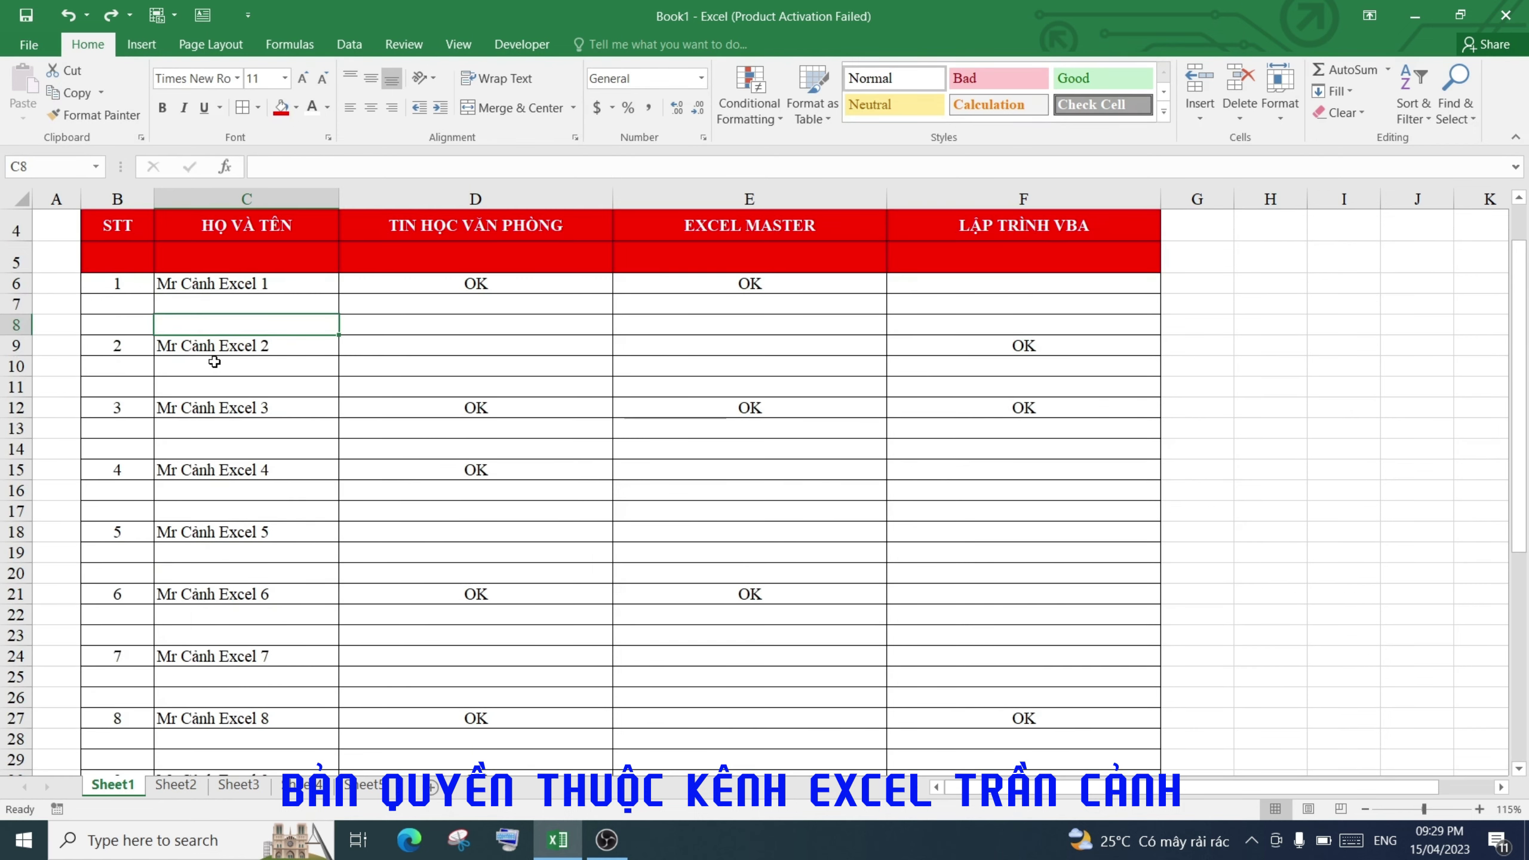
- Select column C down the list and keep only the student name cells via Go To Special > Constants
click(240, 304)
mouse_move(229, 283)
mouse_down()
mouse_move(215, 790)
mouse_move(219, 759)
mouse_up()
scroll(208, 409, up, 6)
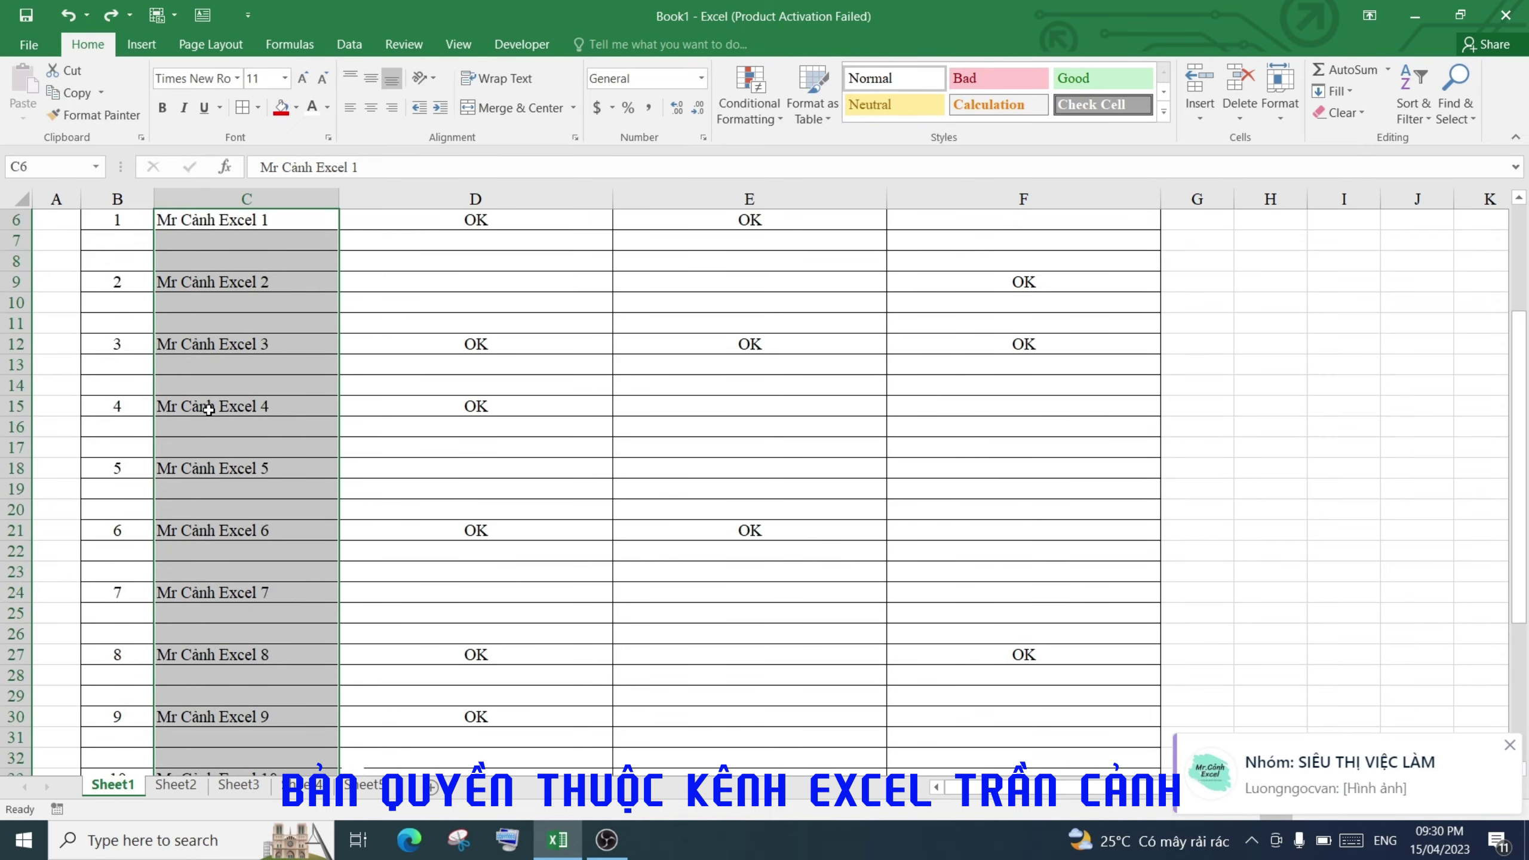
scroll(208, 410, up, 2)
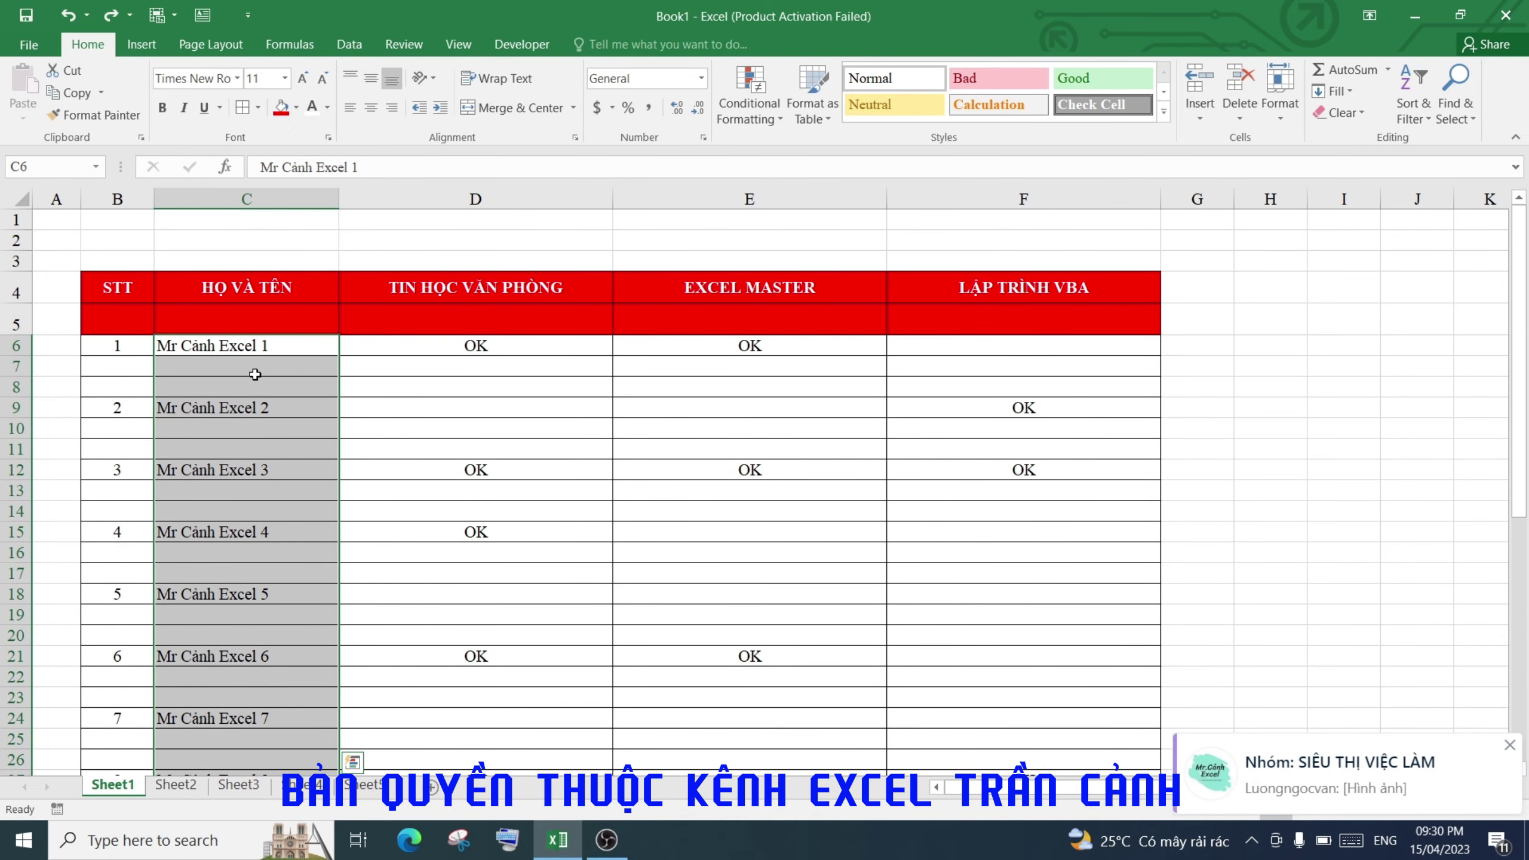
key(ctrl+g)
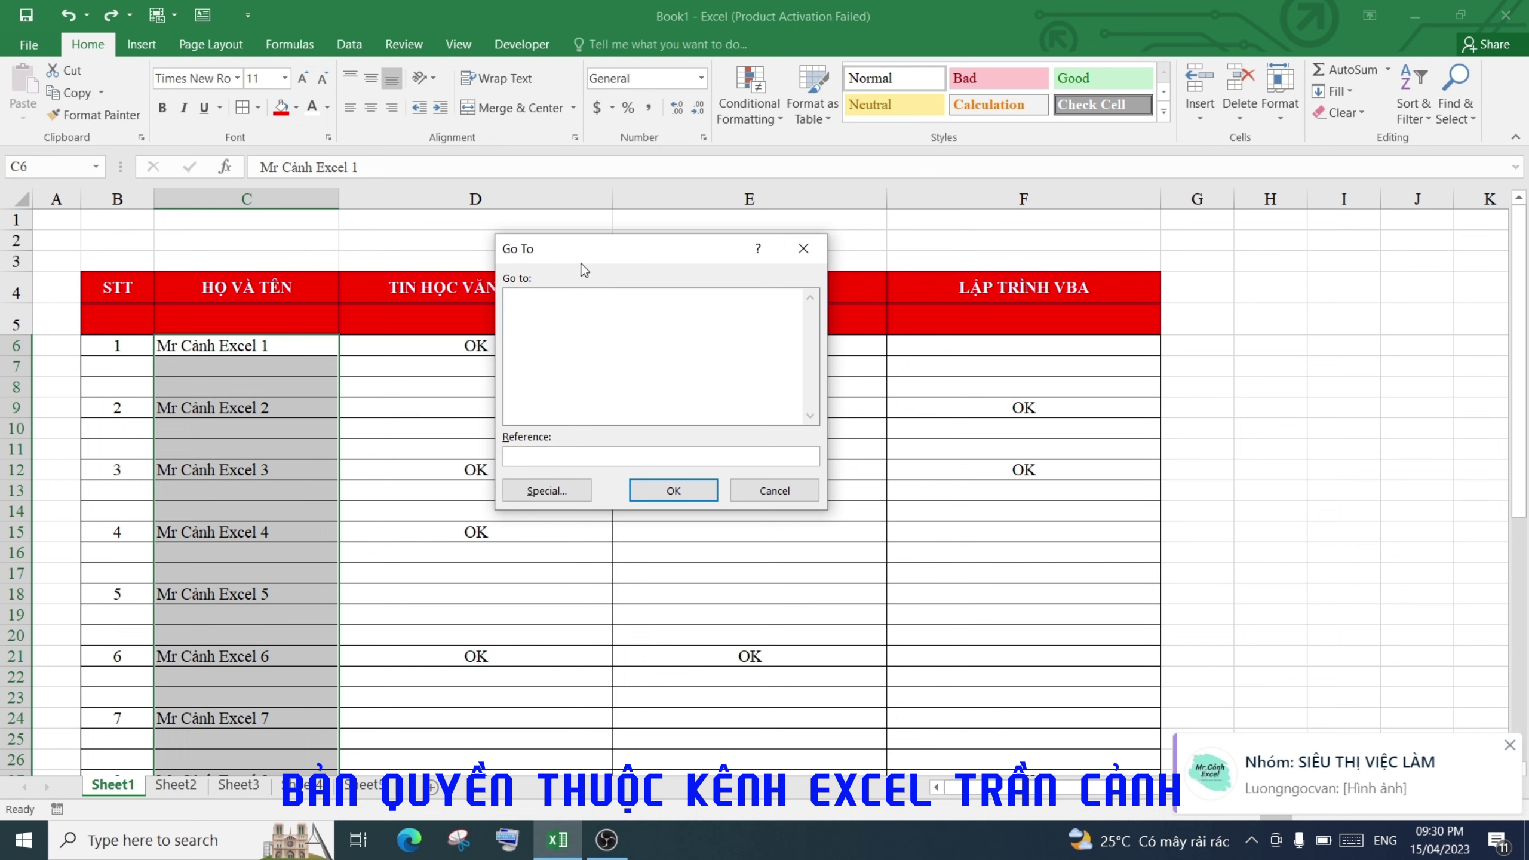
click(549, 489)
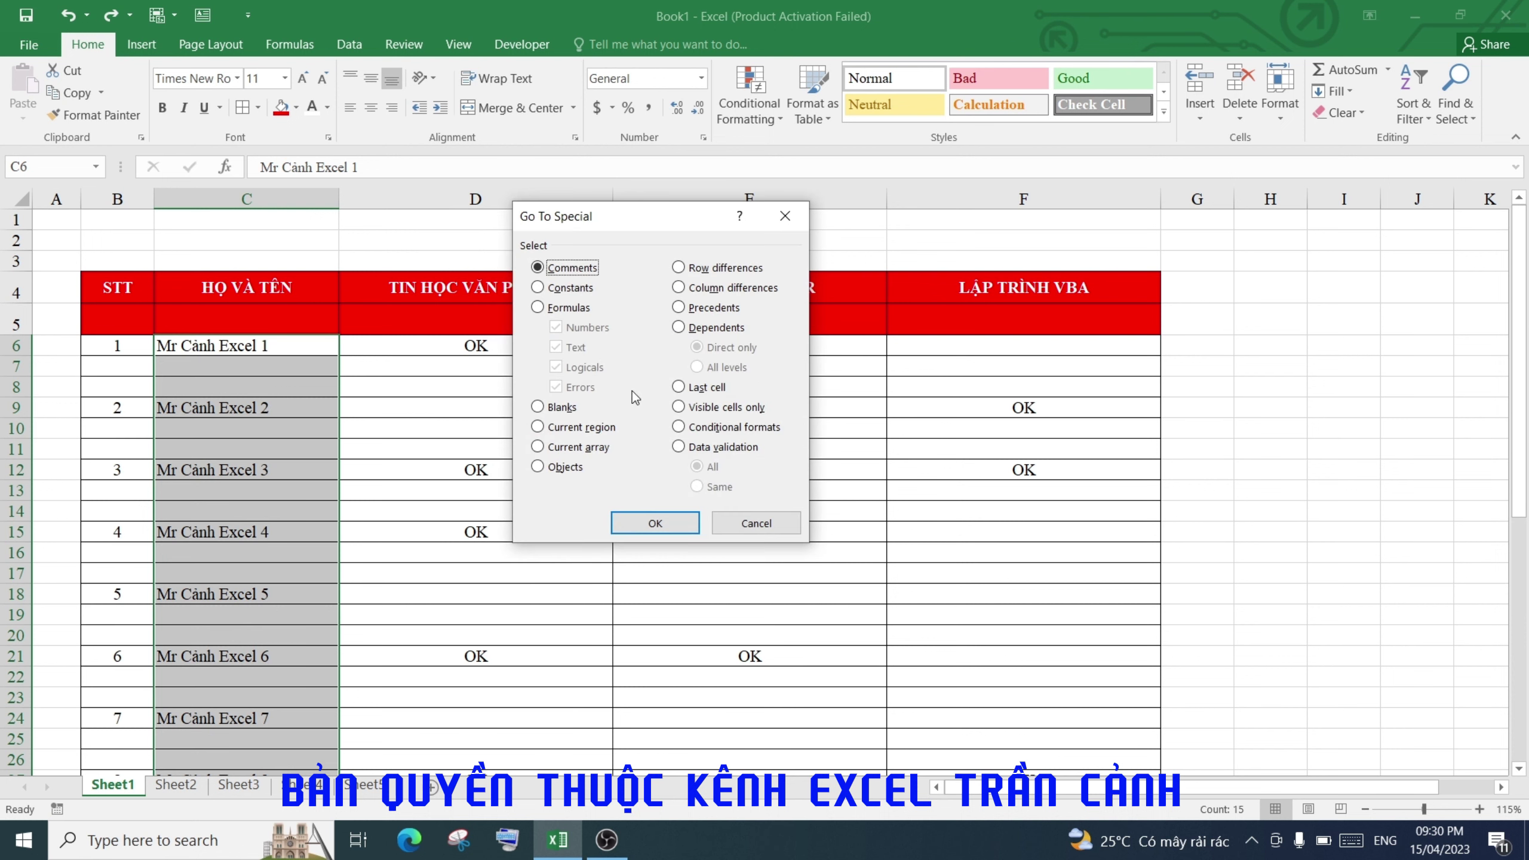
click(537, 287)
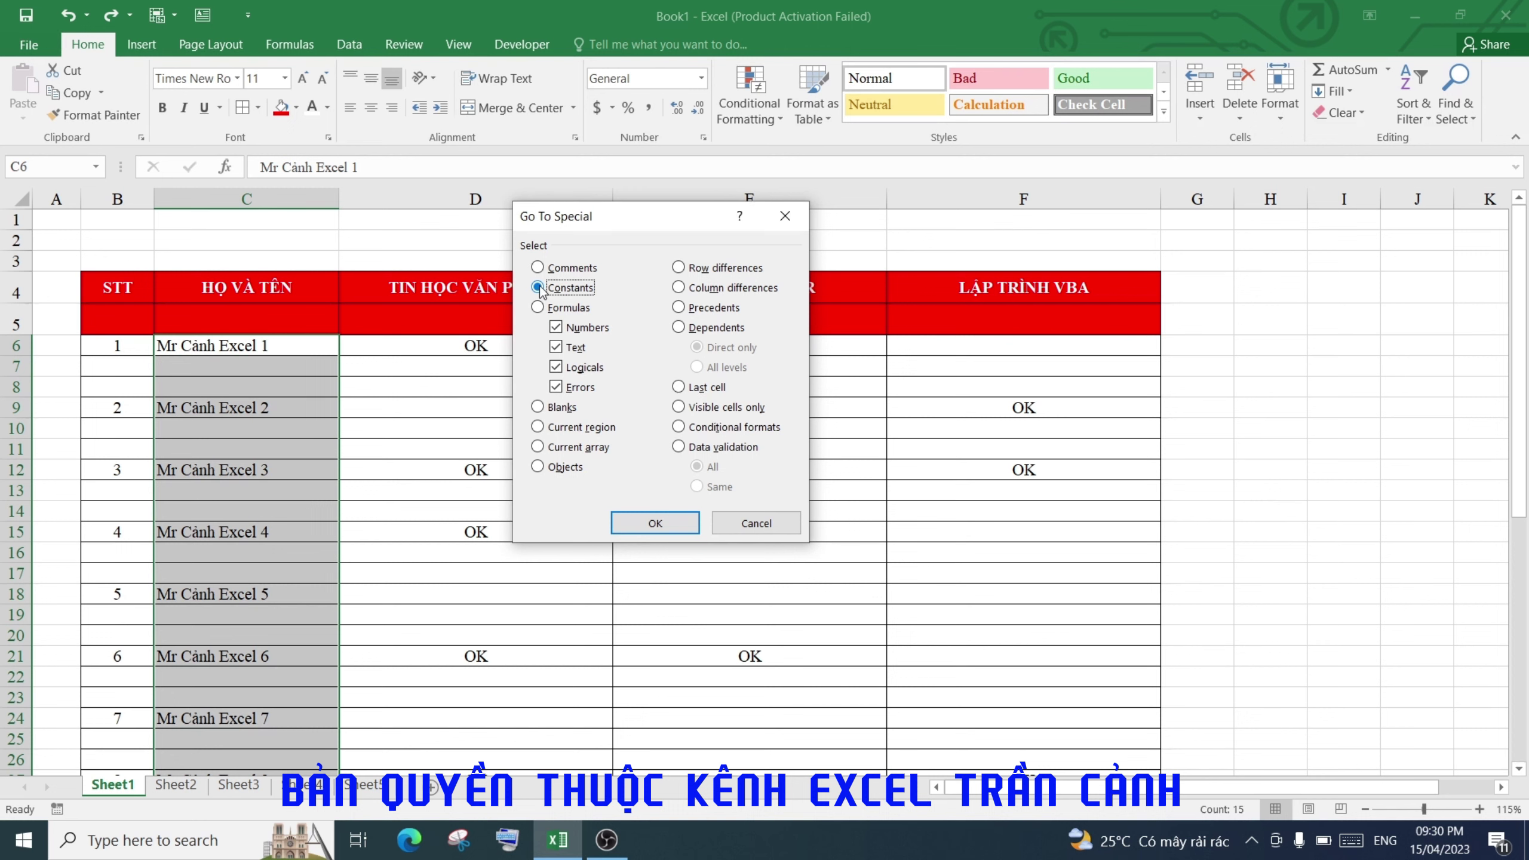
click(660, 523)
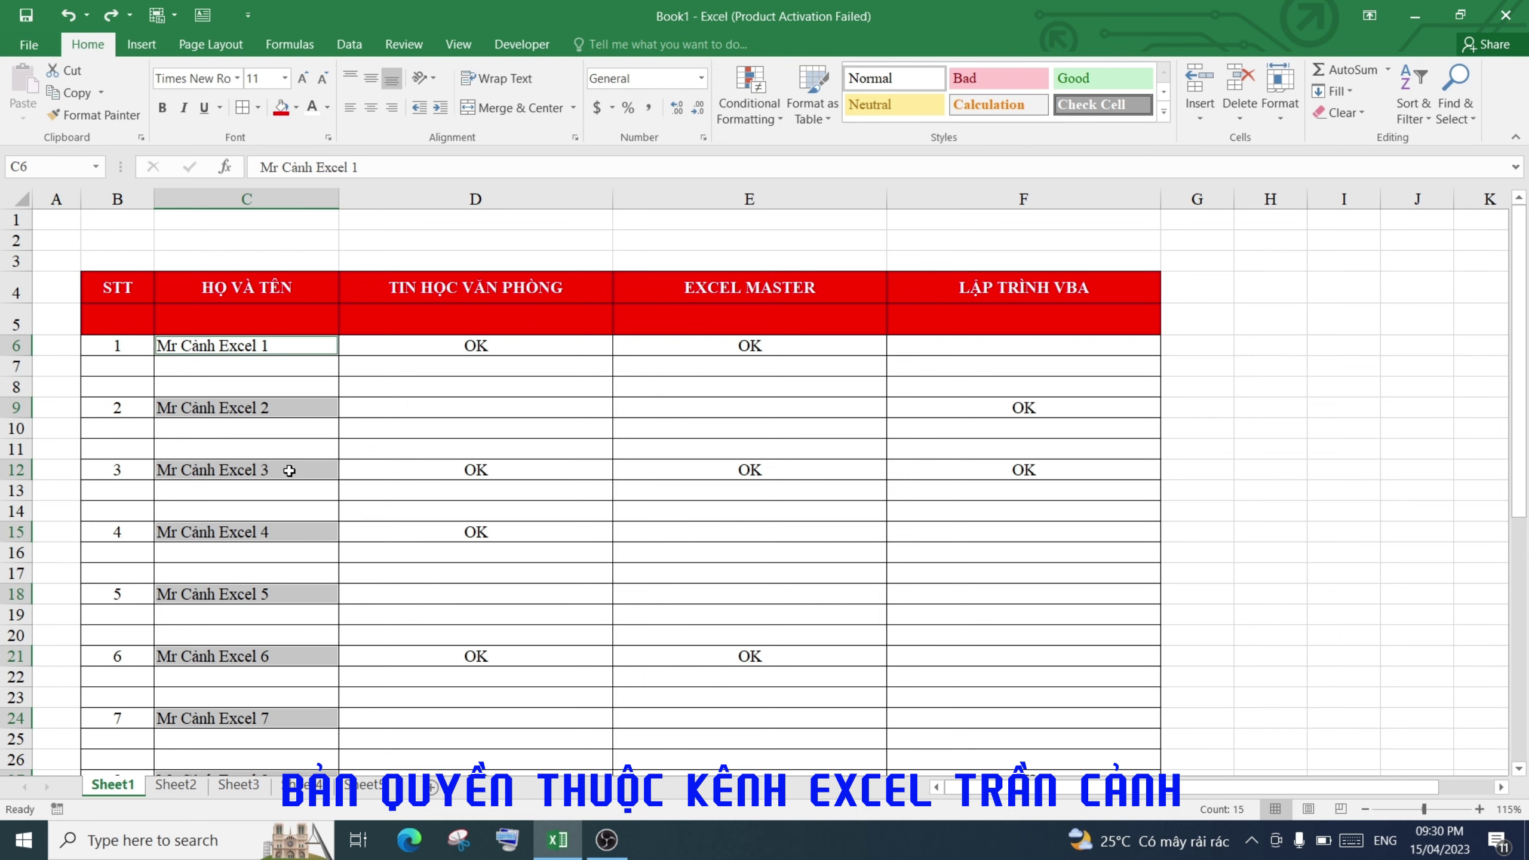
- Insert an entire row above each selected student name
right_click(289, 470)
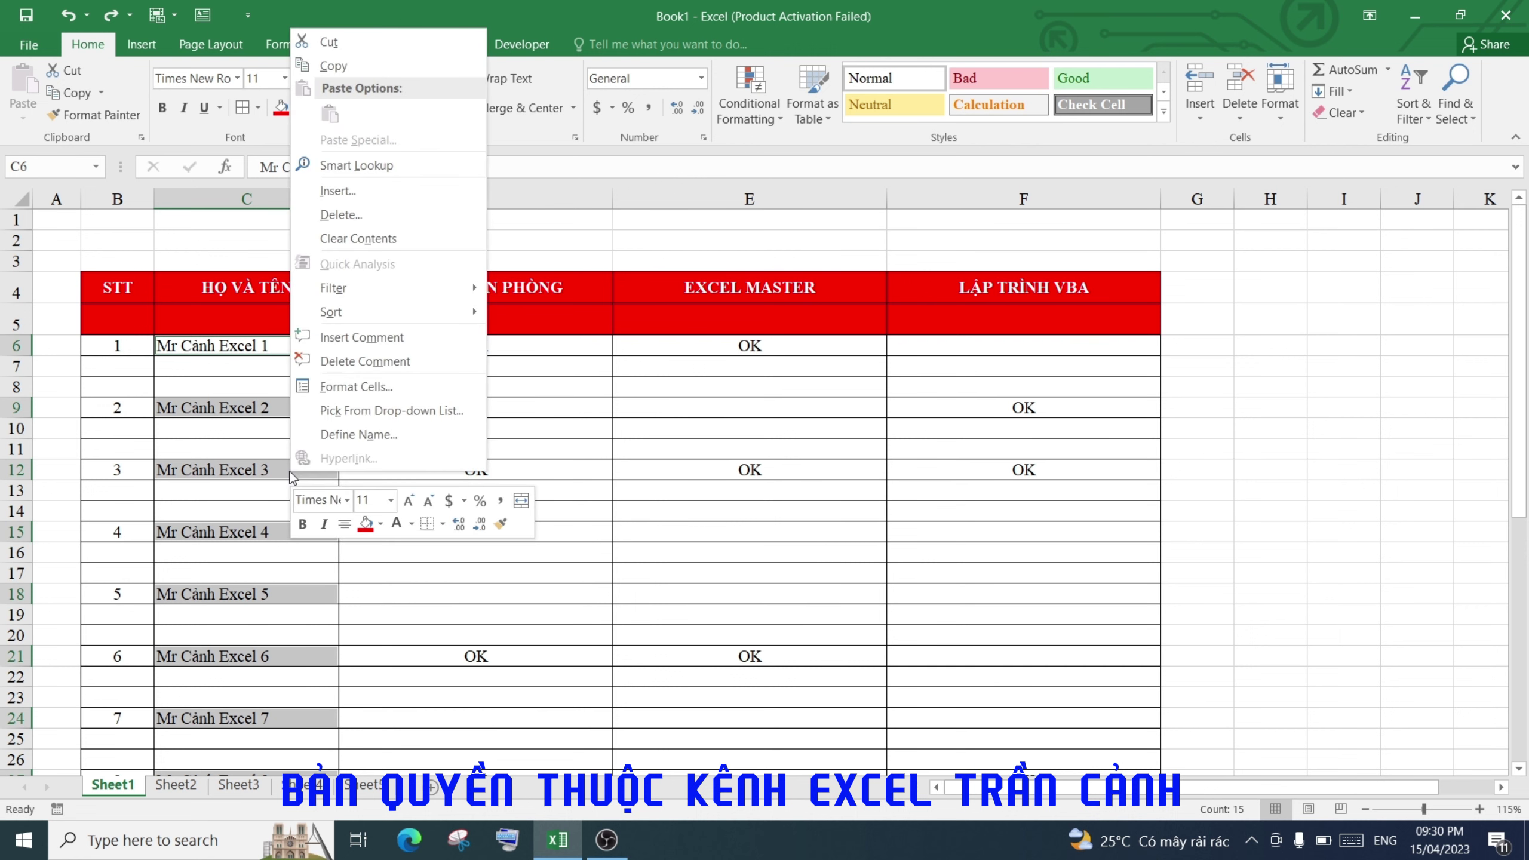
click(370, 195)
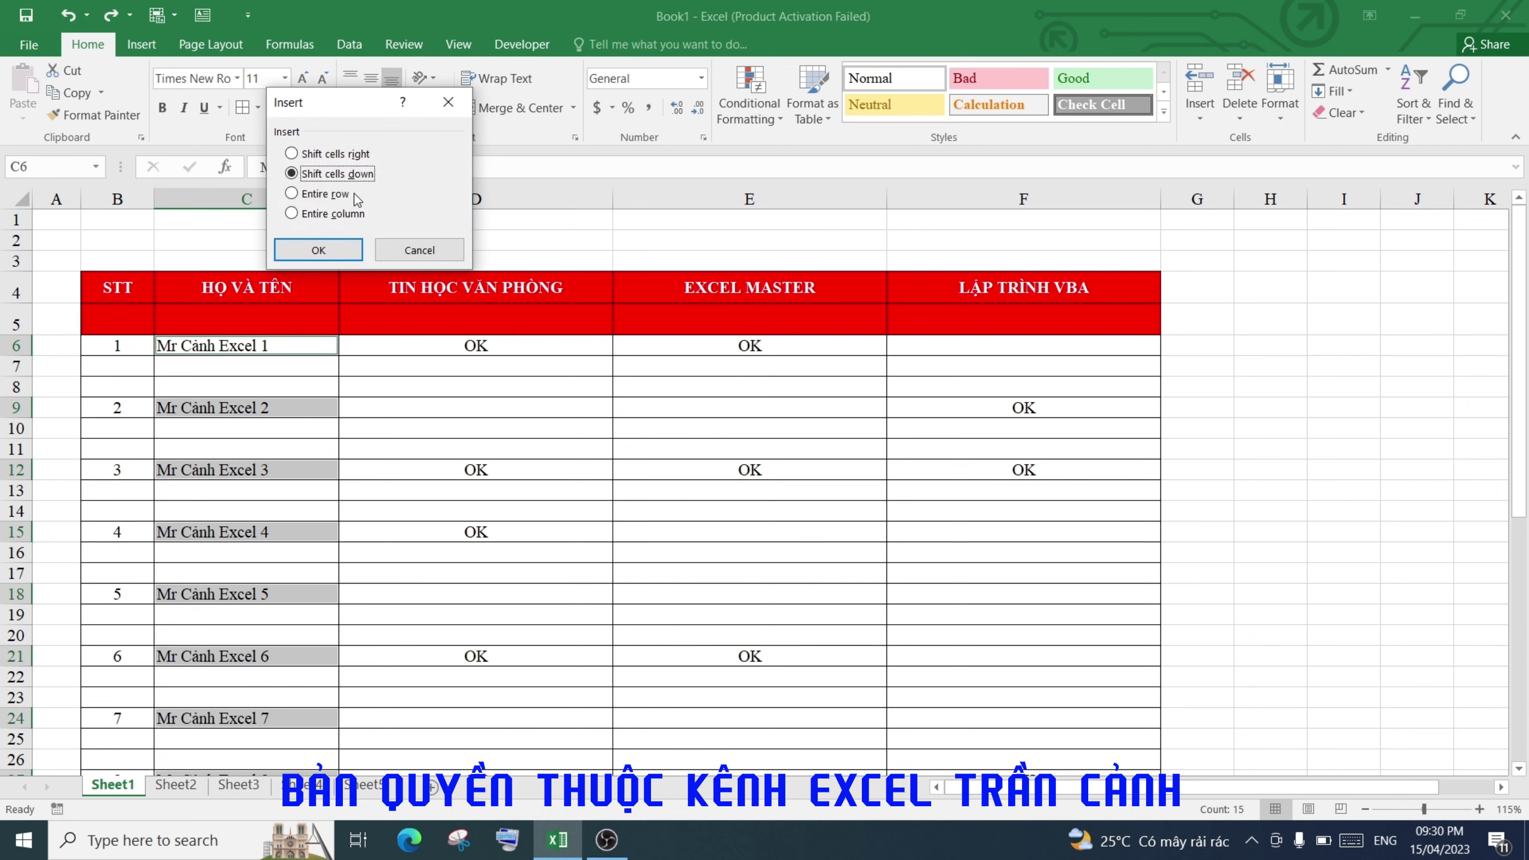
click(310, 194)
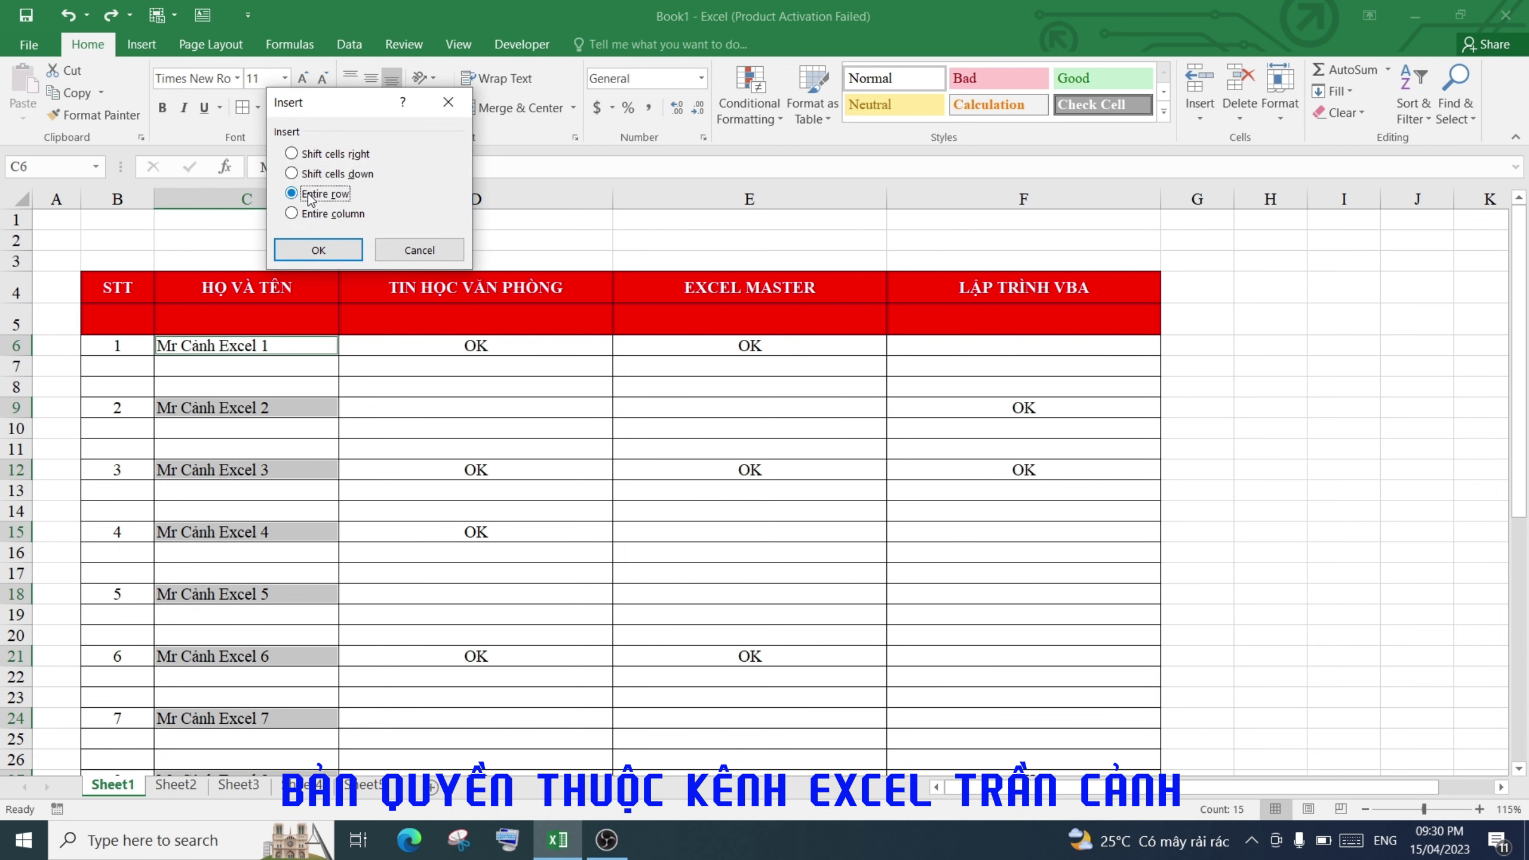
click(311, 245)
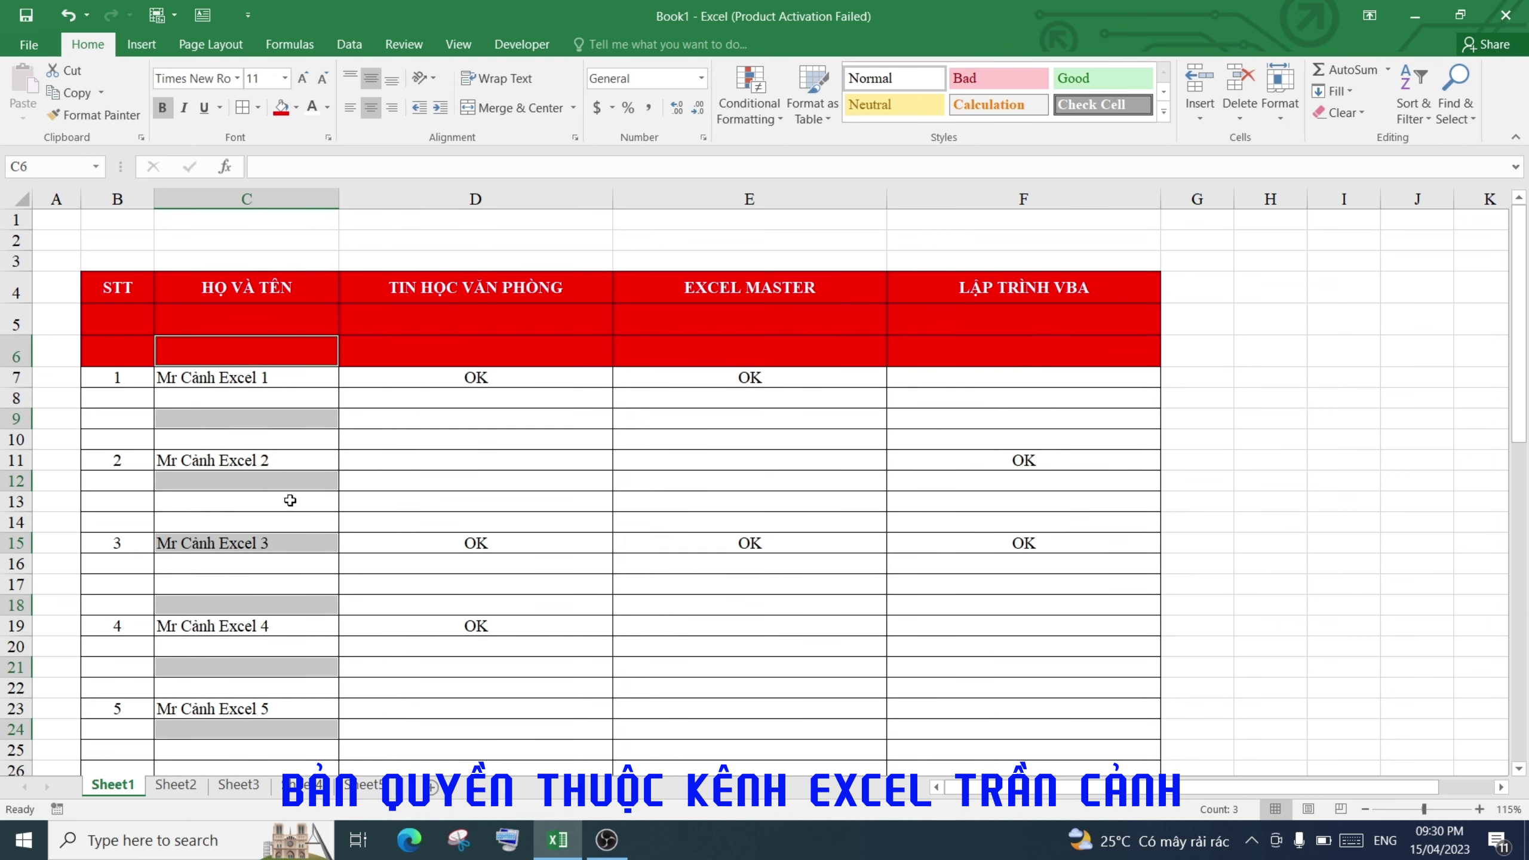
- Clear the scattered name-cell selection and scroll through the spread-out list
click(286, 422)
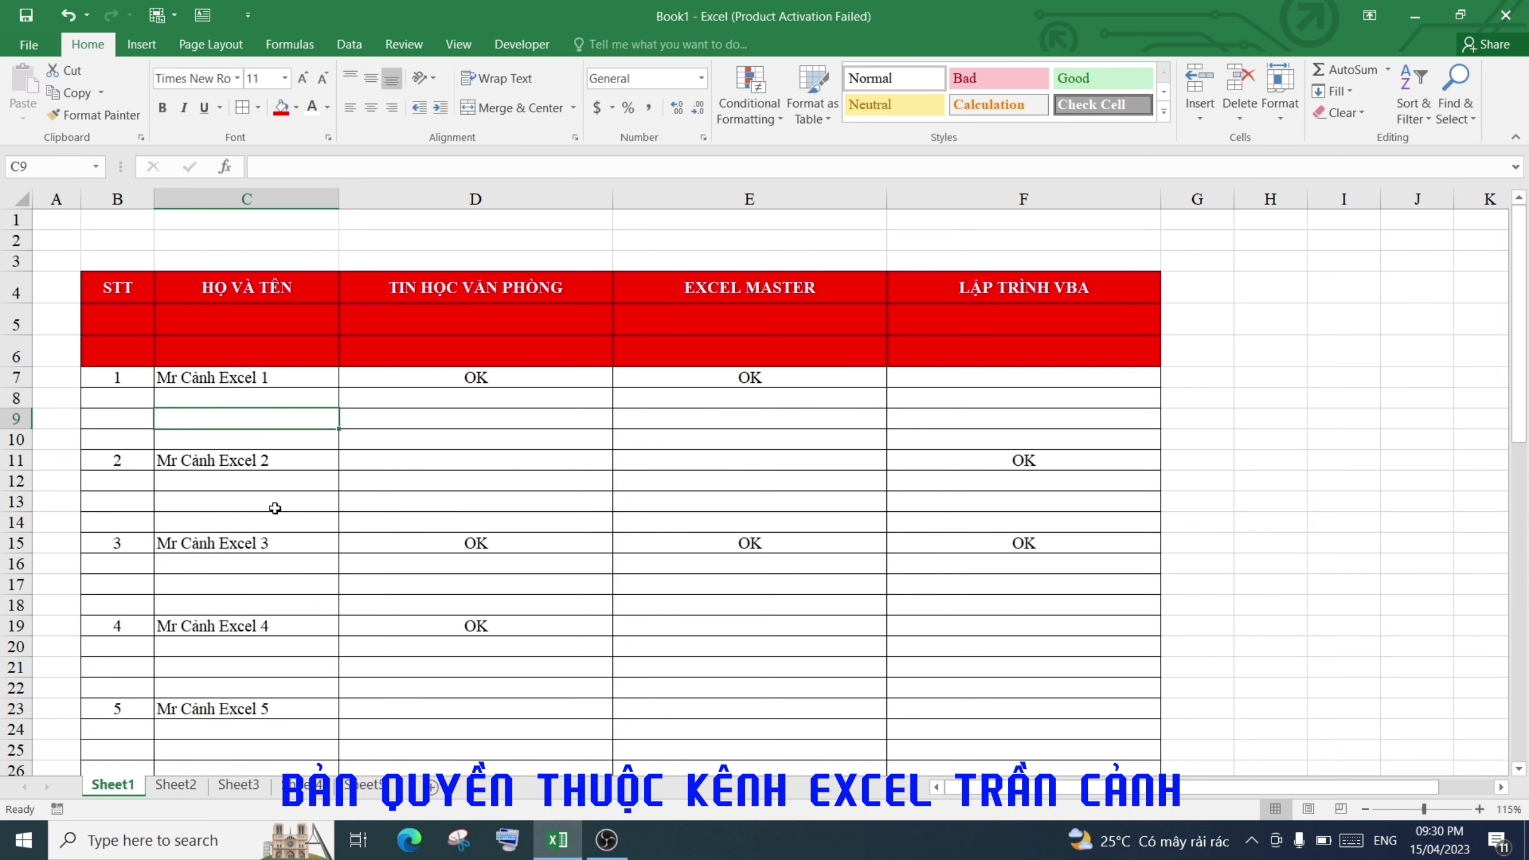
drag(214, 482, 234, 522)
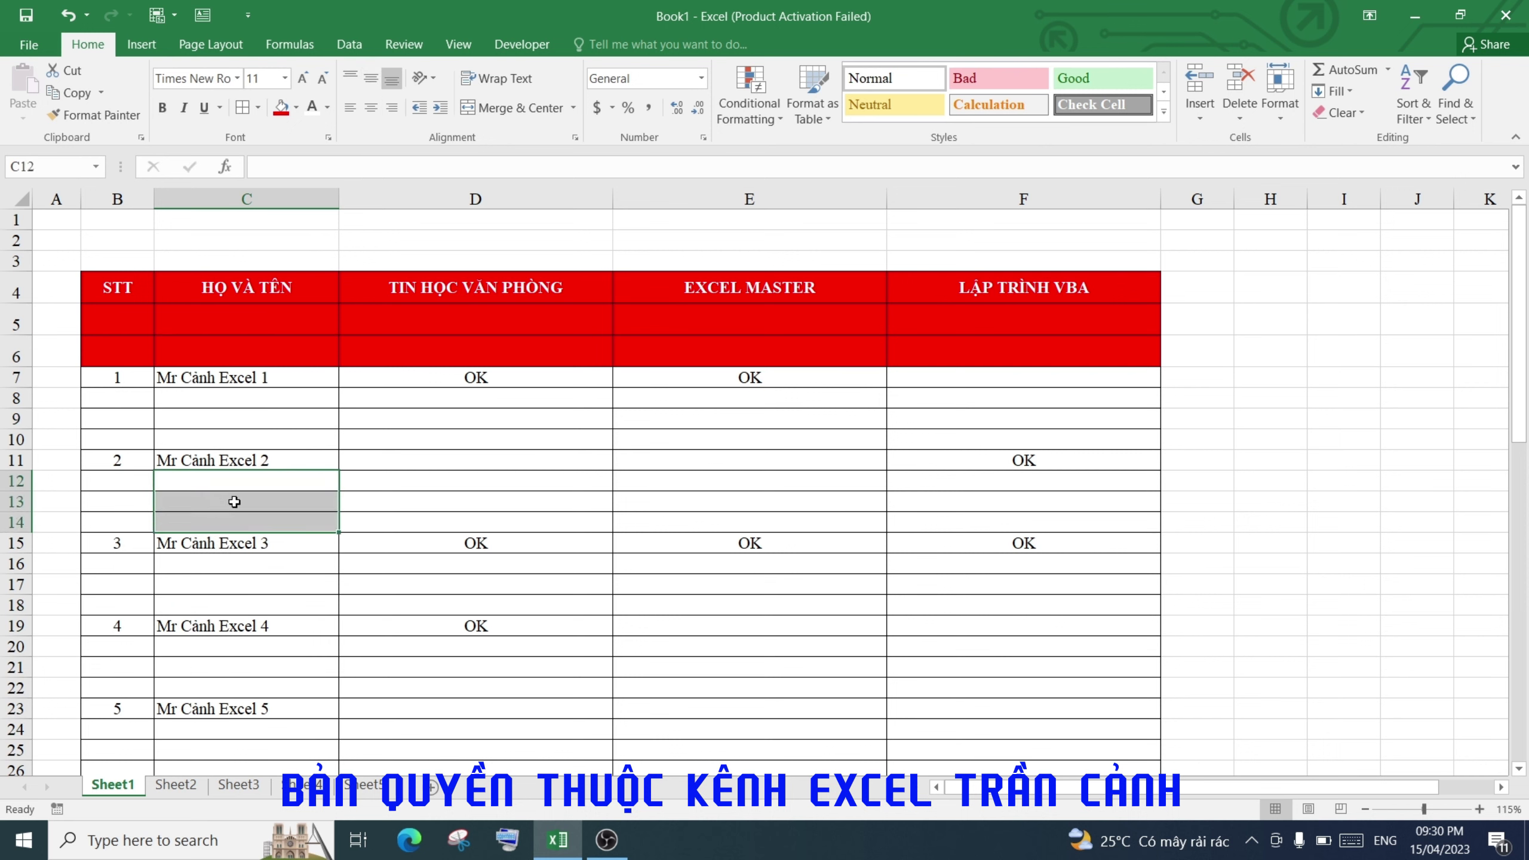
scroll(234, 503, down, 3)
drag(247, 353, 247, 386)
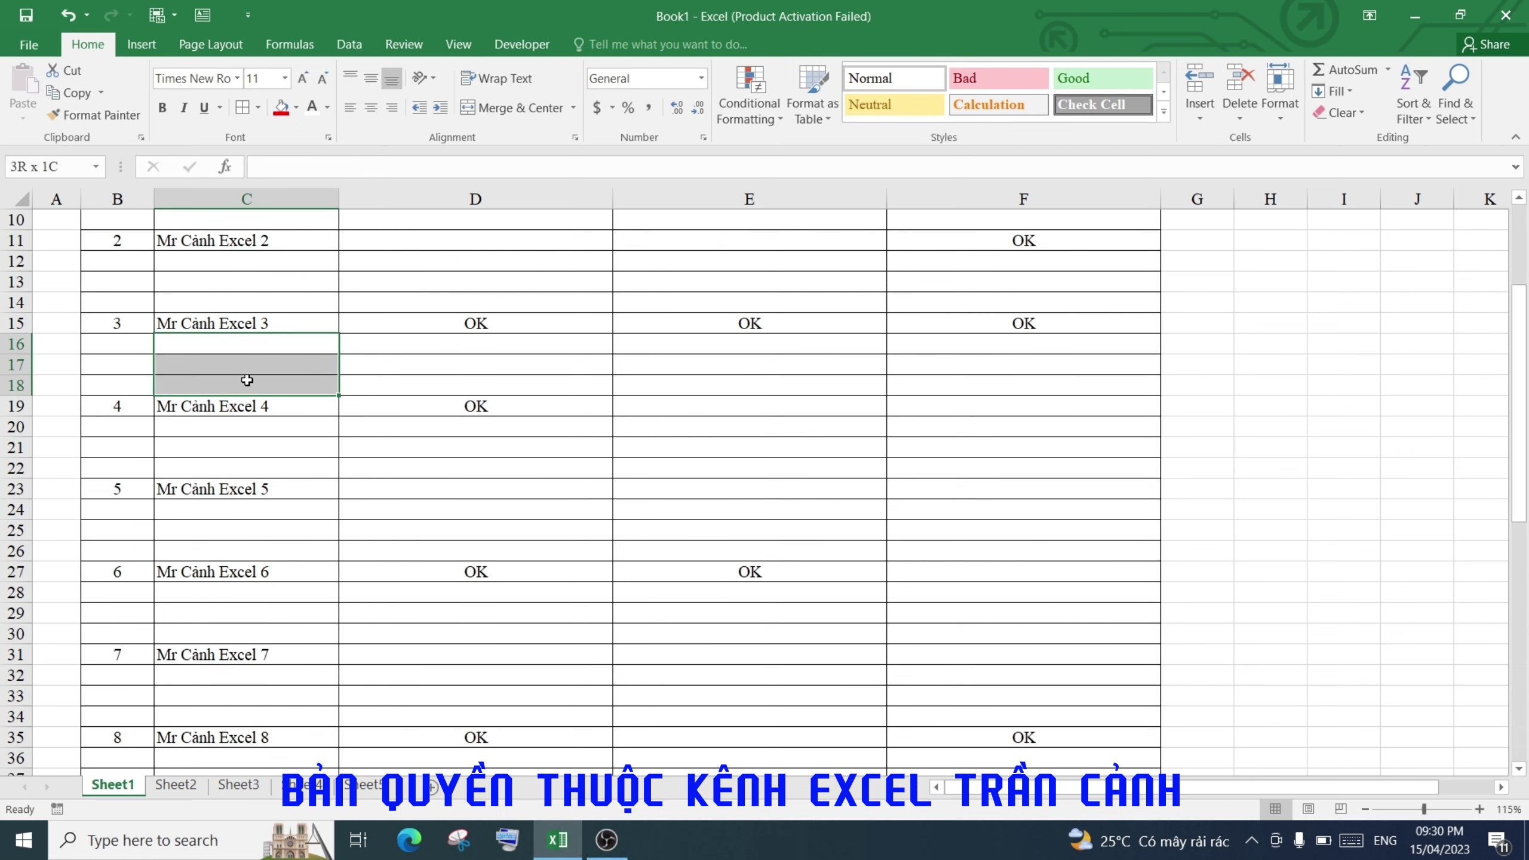
scroll(278, 506, down, 3)
scroll(276, 493, down, 4)
scroll(276, 488, down, 4)
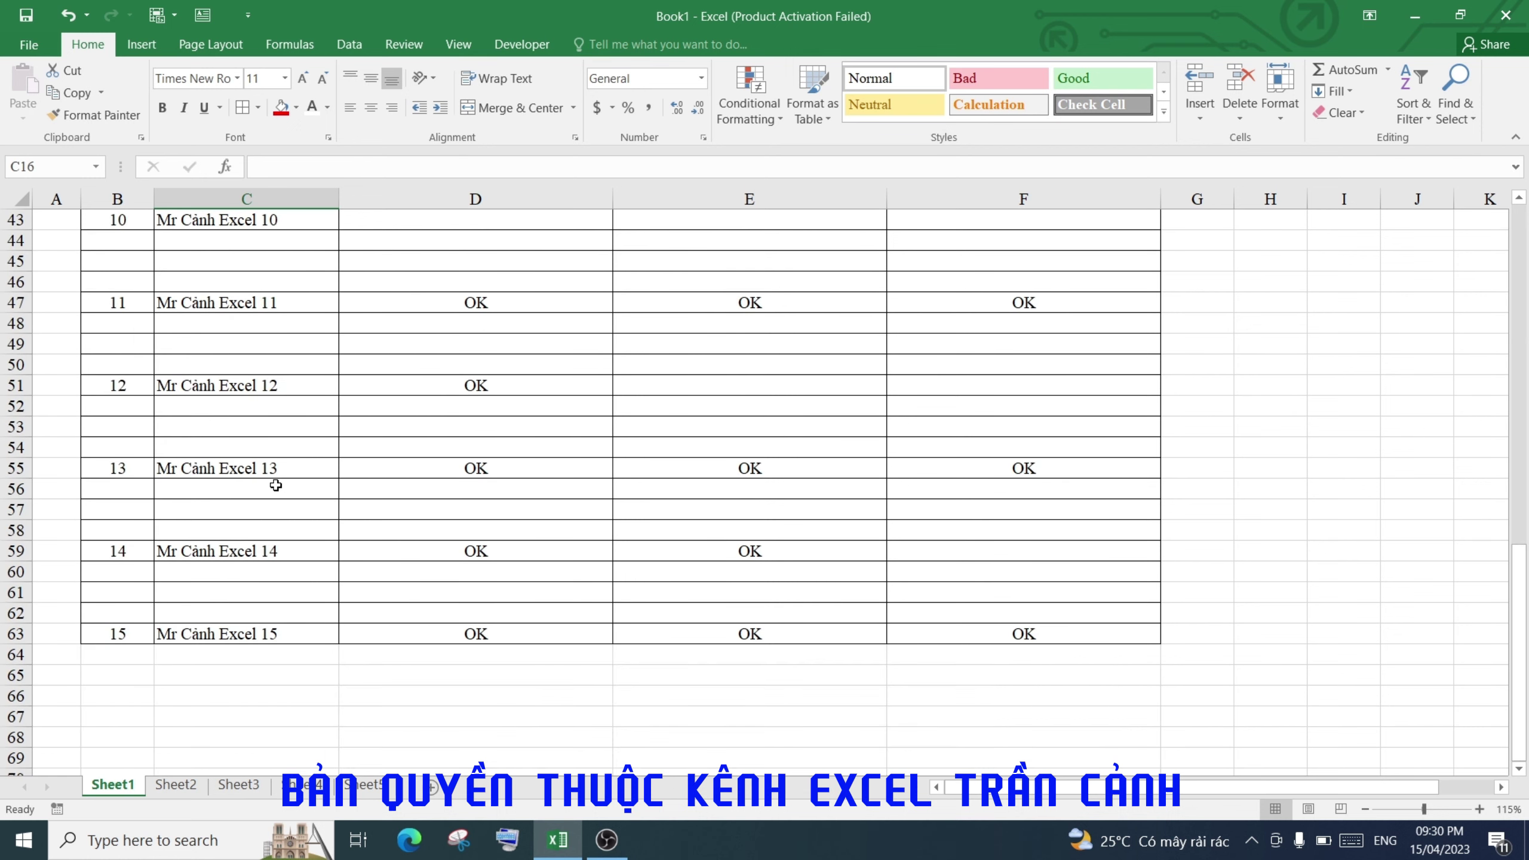
scroll(276, 485, up, 6)
scroll(272, 482, up, 8)
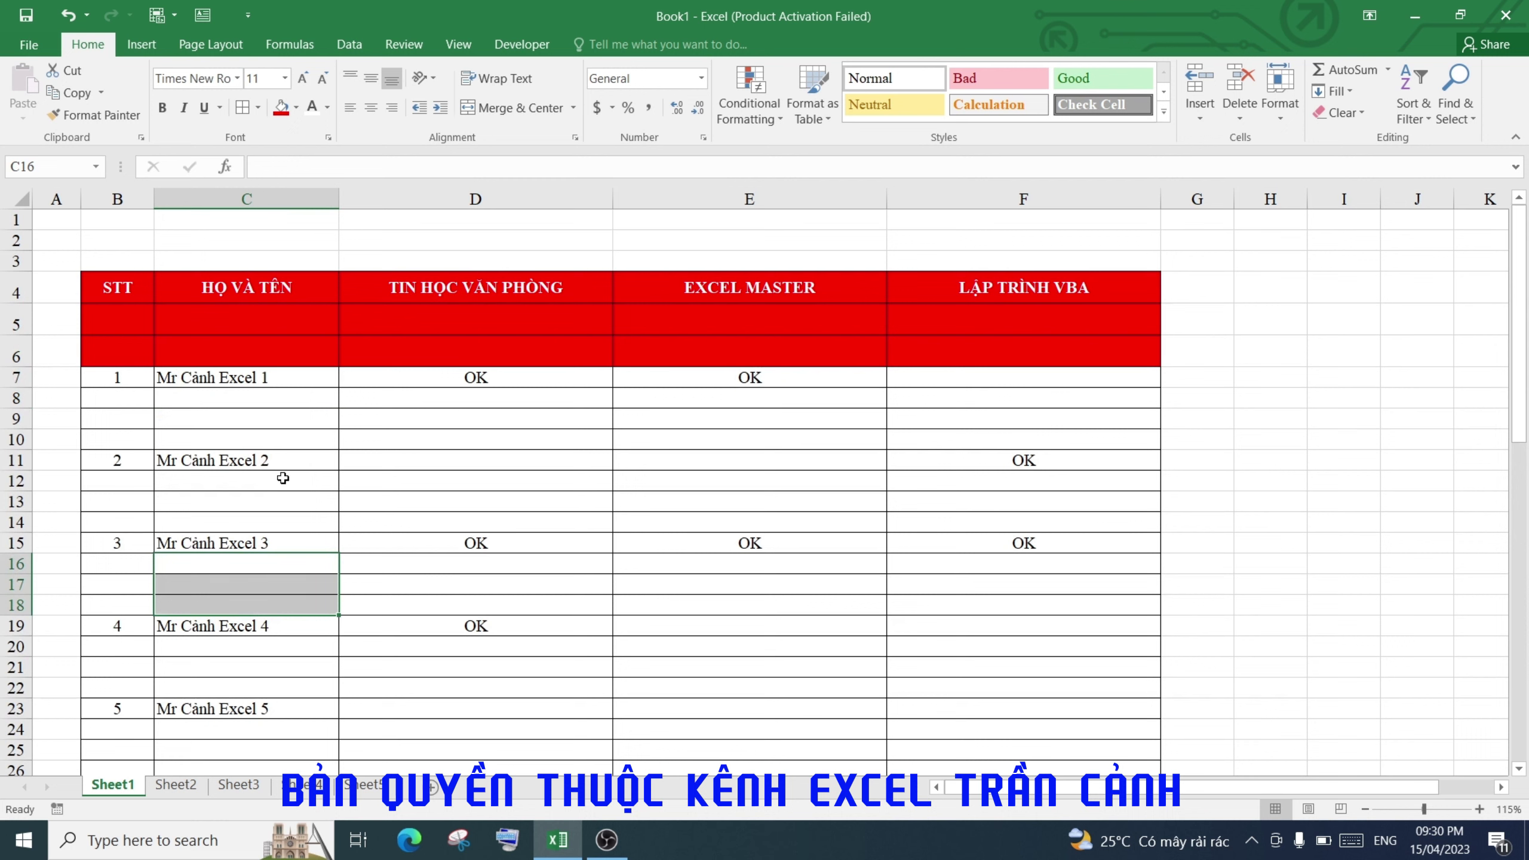
- Select column C from student 1 on row 7 down to student 15 on row 63
click(295, 432)
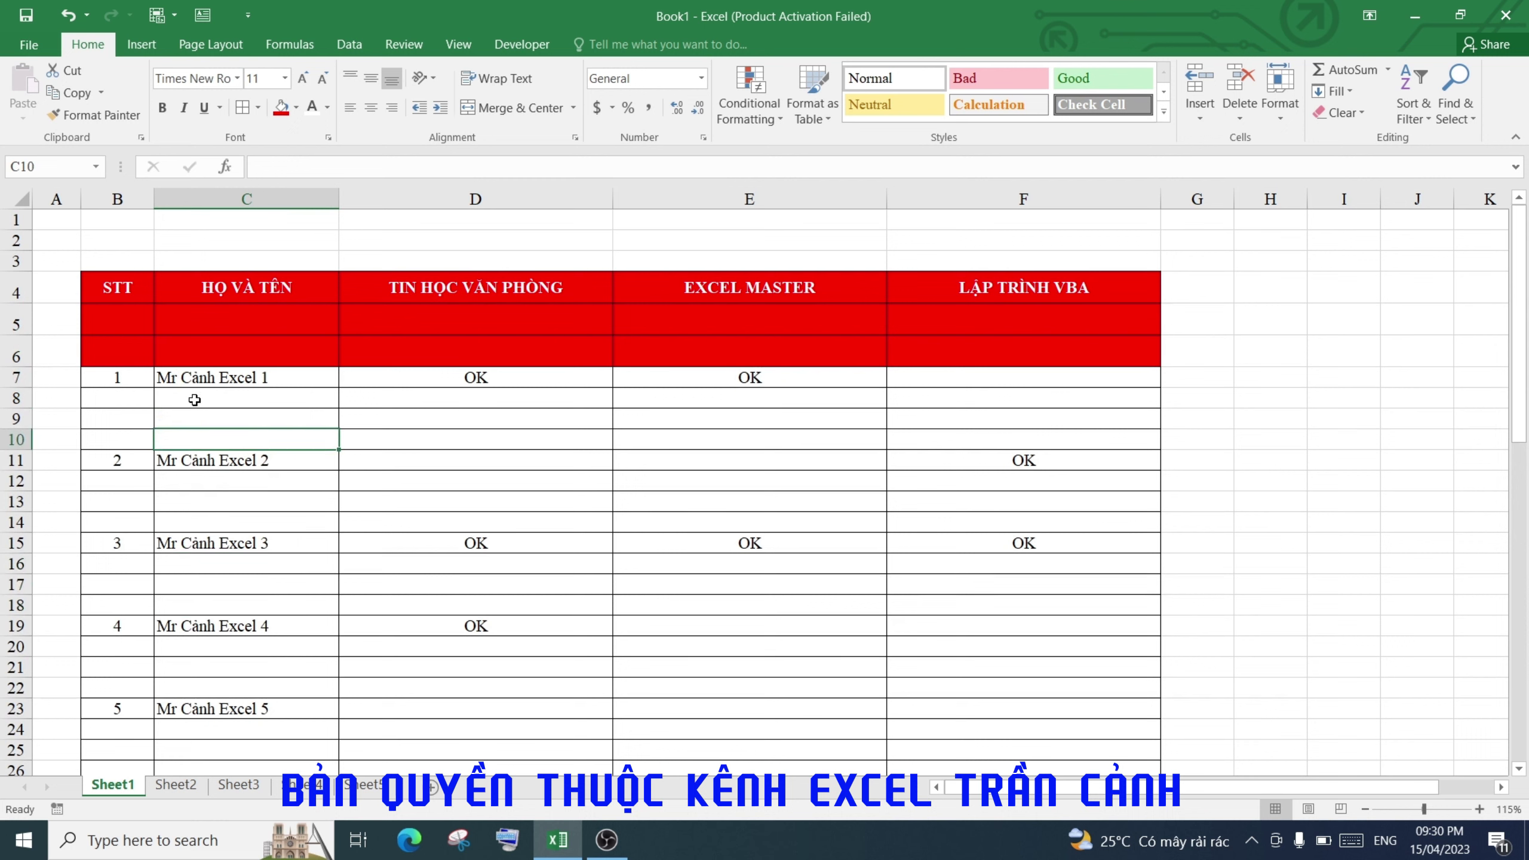
drag(194, 396, 212, 522)
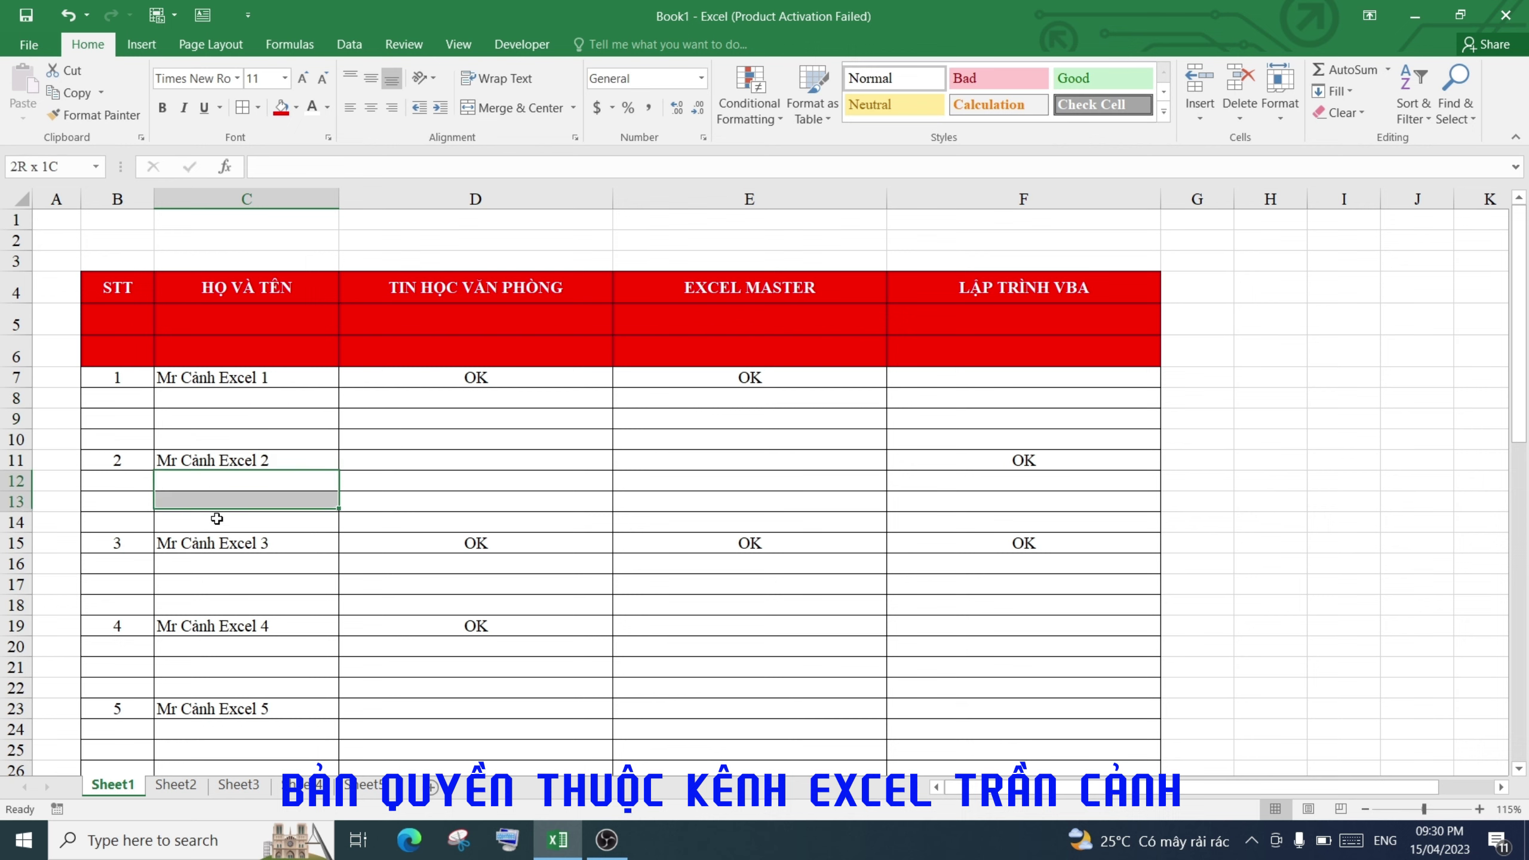
click(280, 421)
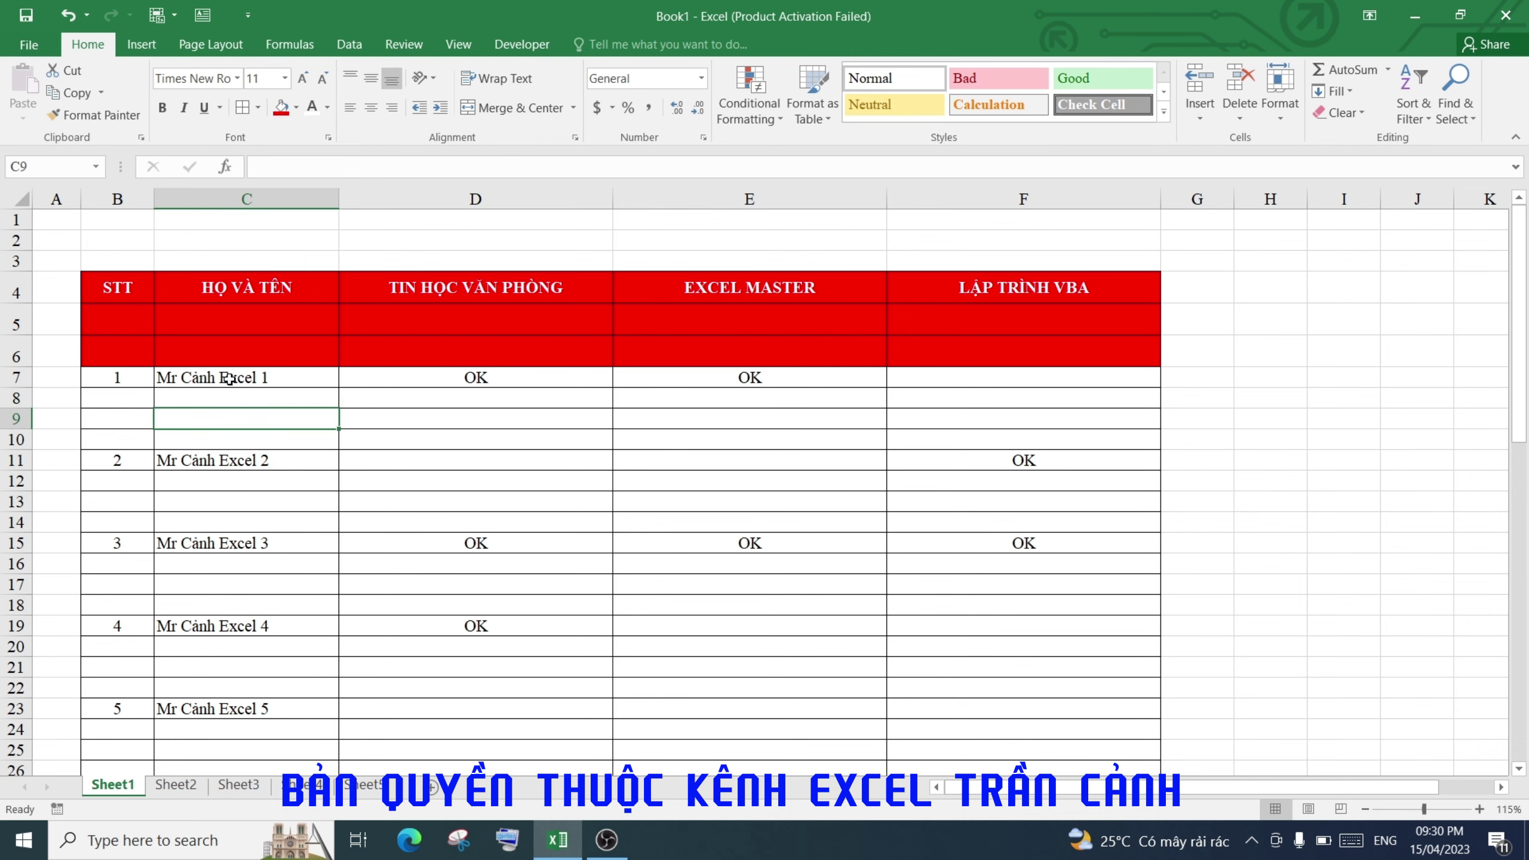
mouse_move(229, 378)
mouse_down()
mouse_move(239, 835)
mouse_move(235, 721)
mouse_up()
- Select every blank cell in the name column with Go To Special > Blanks
key(ctrl+g)
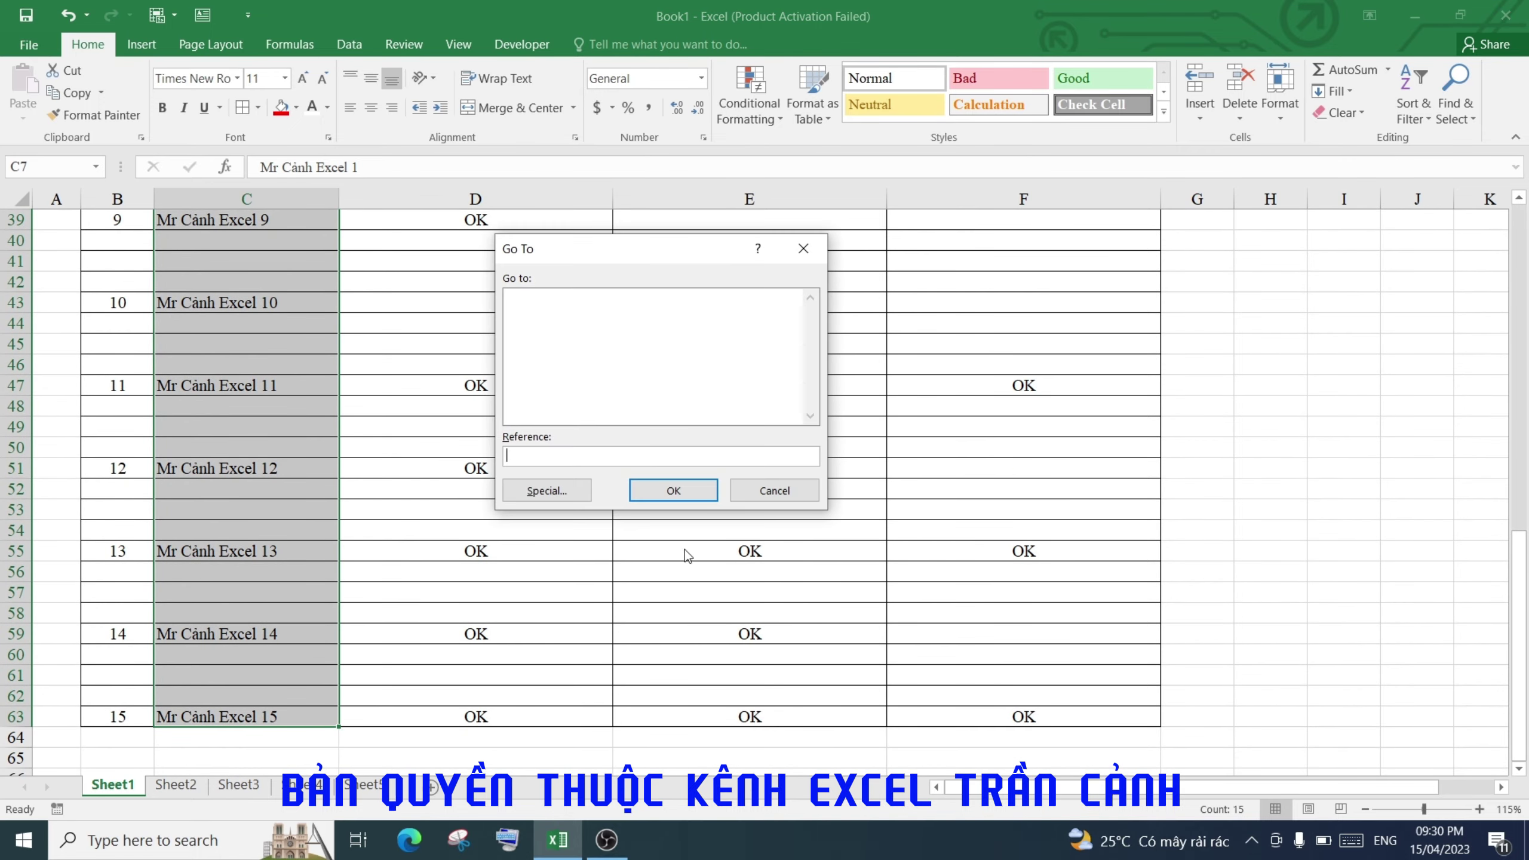
click(544, 491)
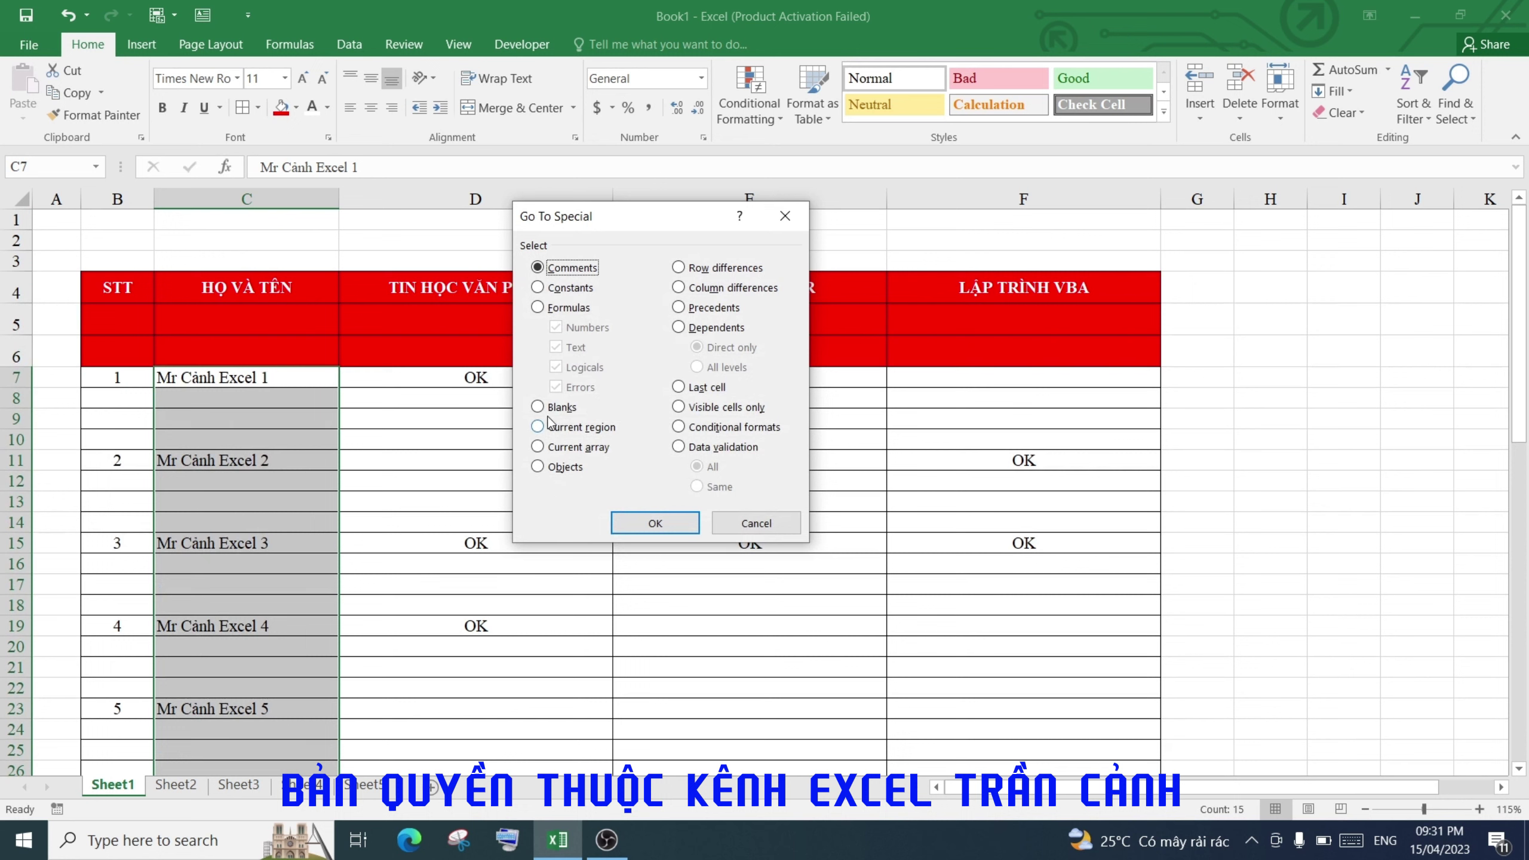
click(538, 407)
click(655, 523)
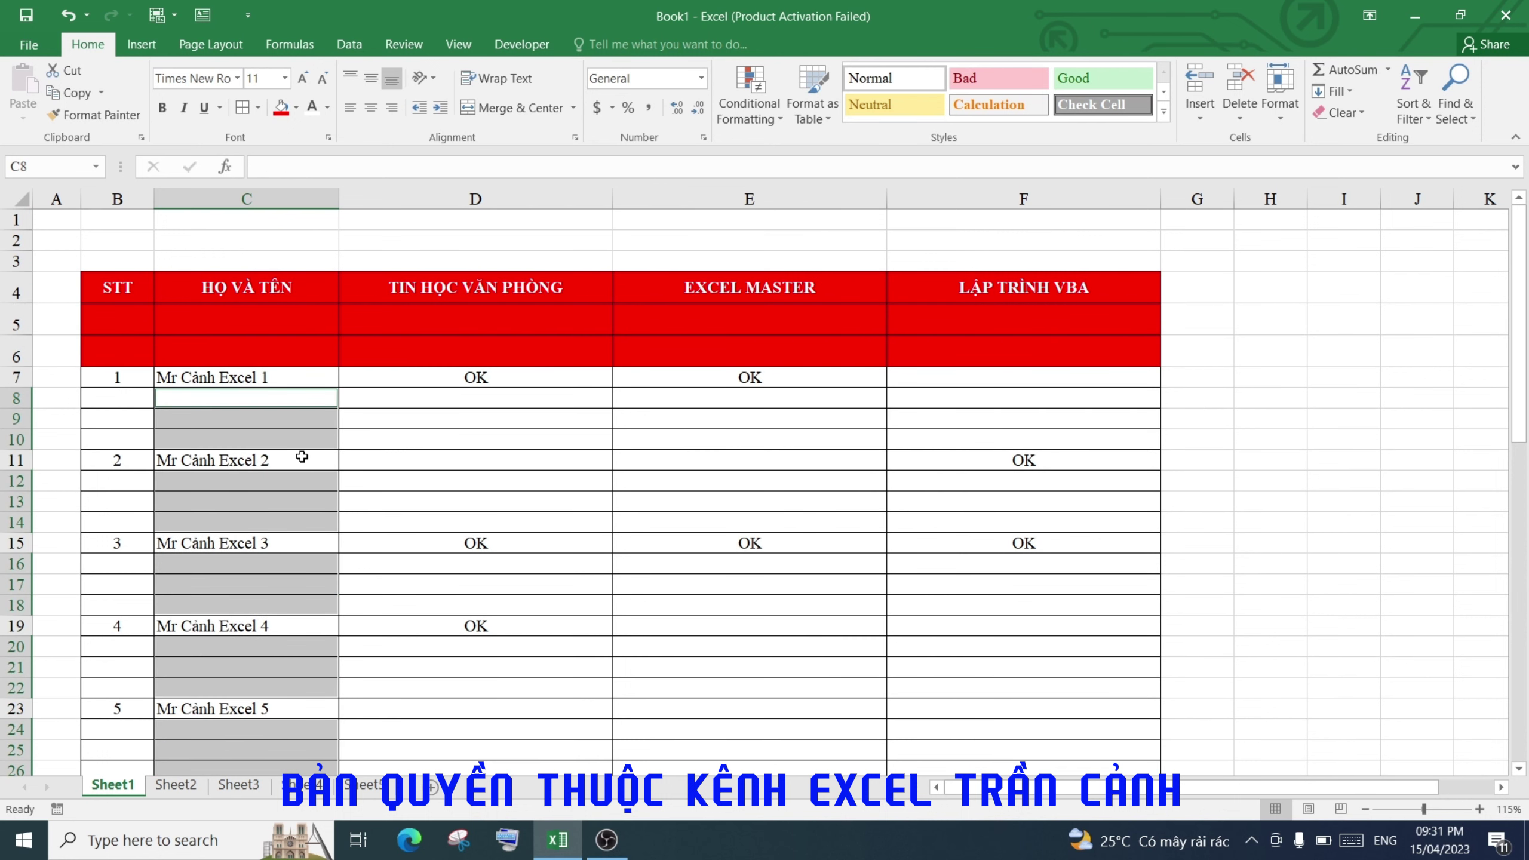
- Delete the entire rows of the selected blanks, leaving students on rows 7 through 21
right_click(257, 419)
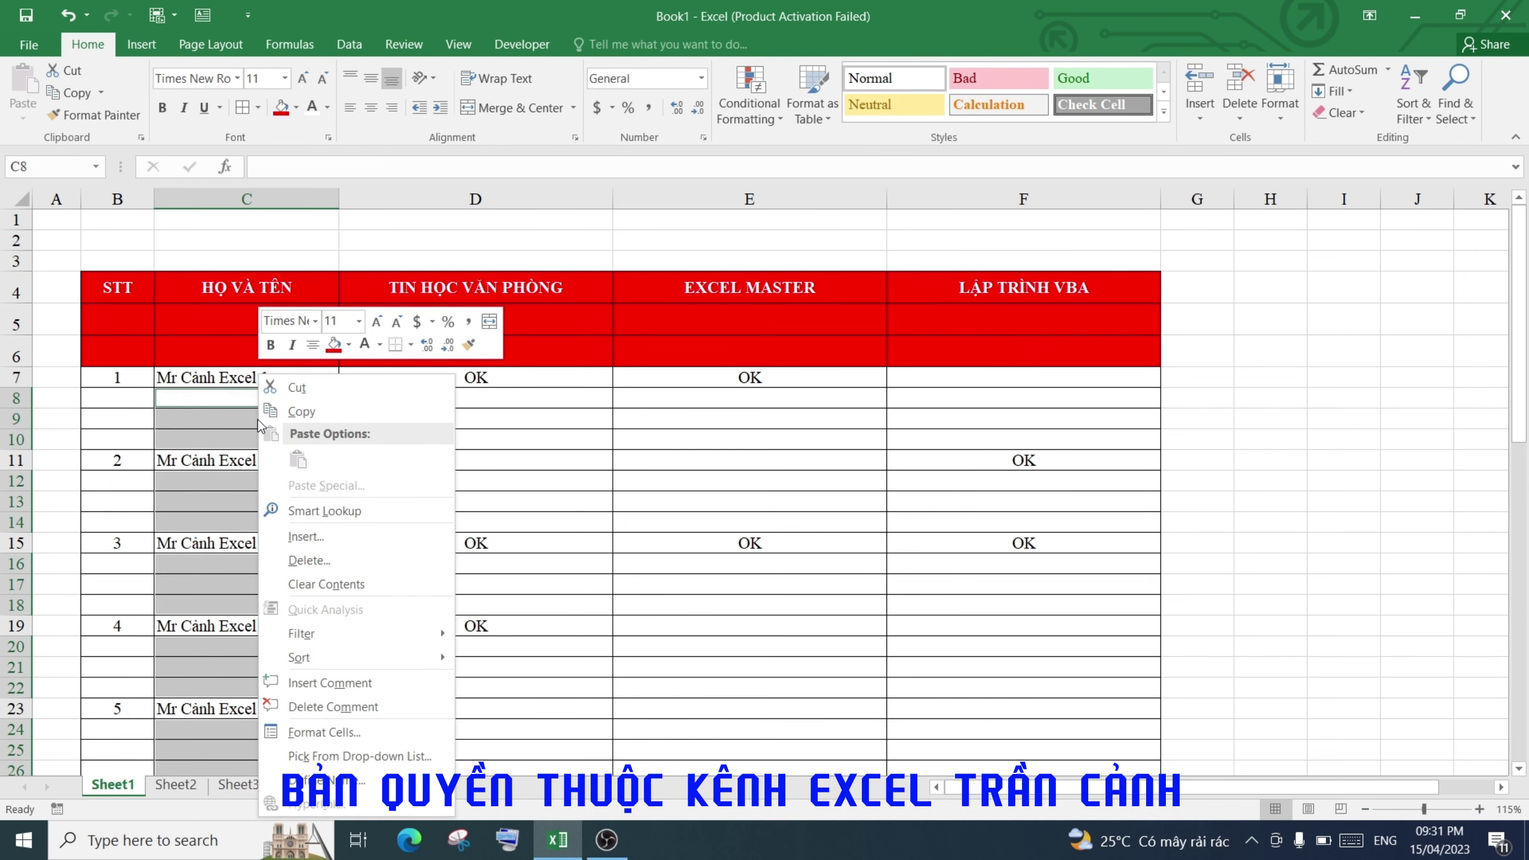
click(311, 562)
drag(322, 462, 495, 374)
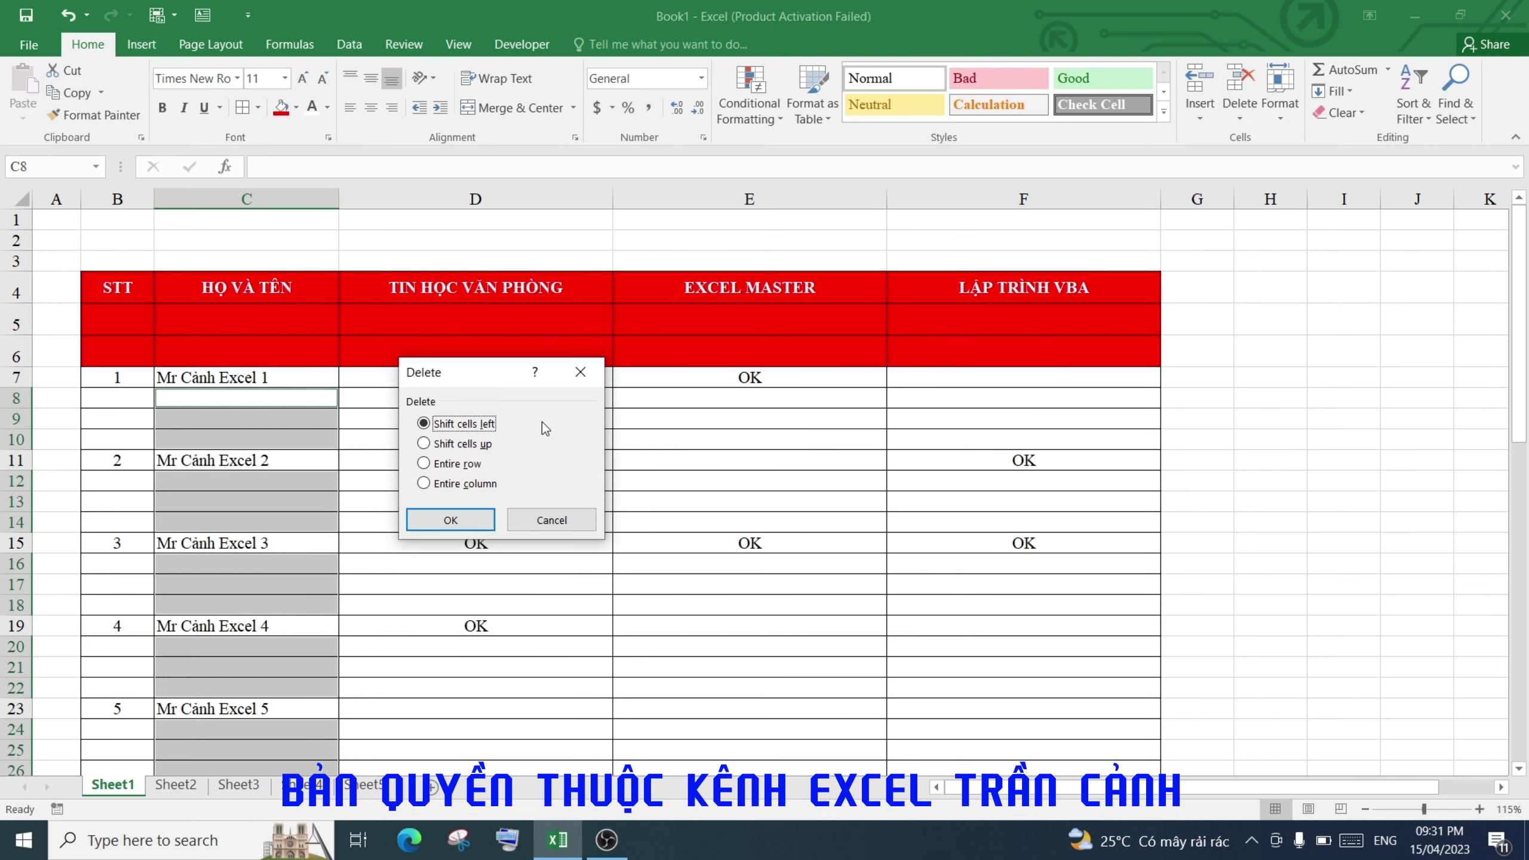
click(432, 463)
click(456, 520)
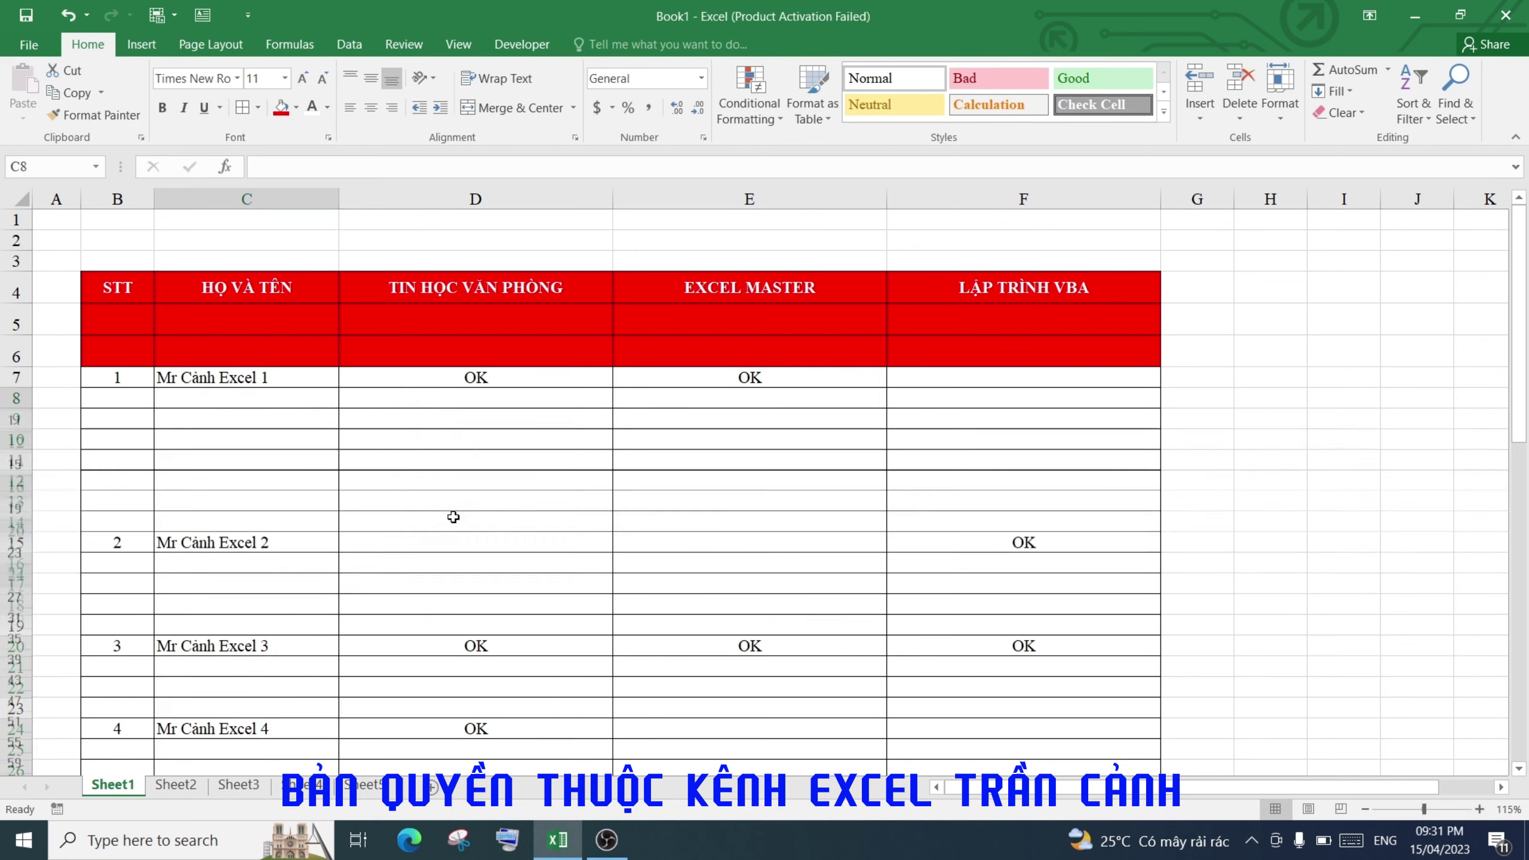
click(330, 501)
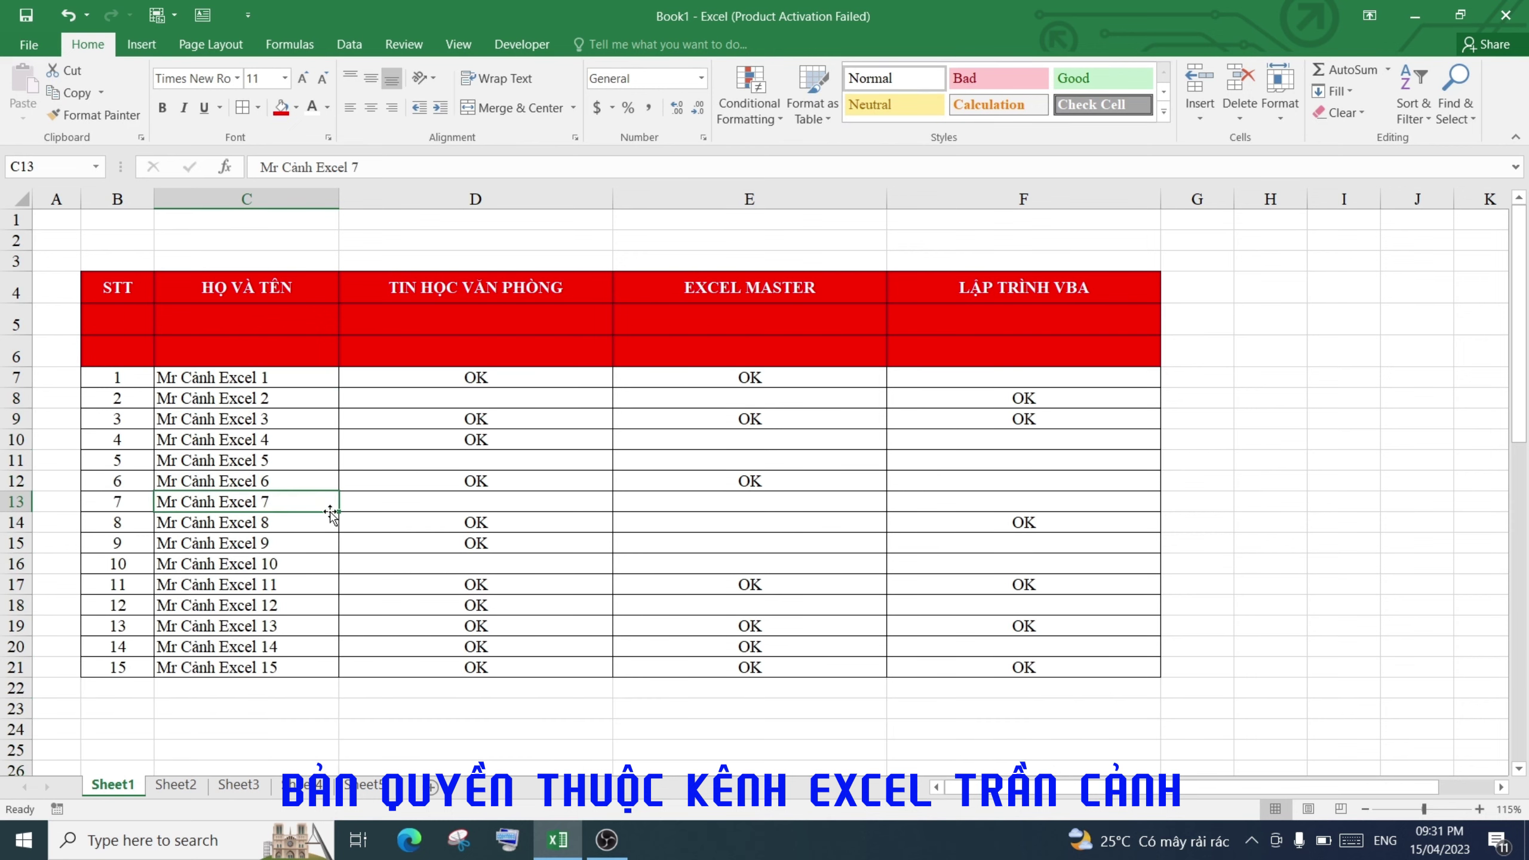
- Delete the empty red rows 5 and 6 under the header, then deselect
scroll(330, 521, down, 3)
scroll(331, 519, up, 3)
click(246, 318)
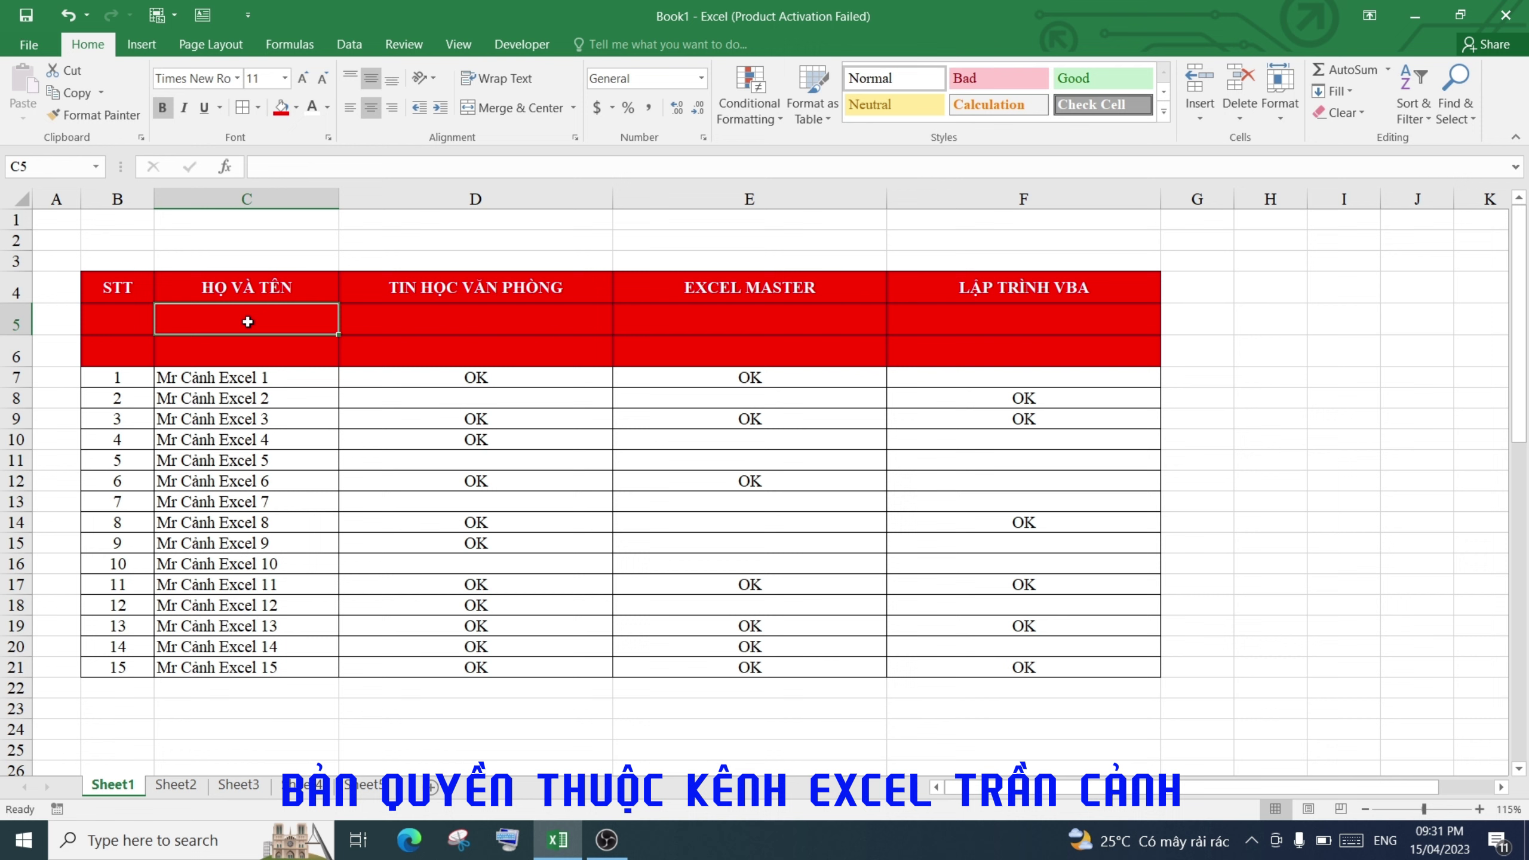
click(15, 325)
drag(15, 325, 15, 355)
right_click(16, 322)
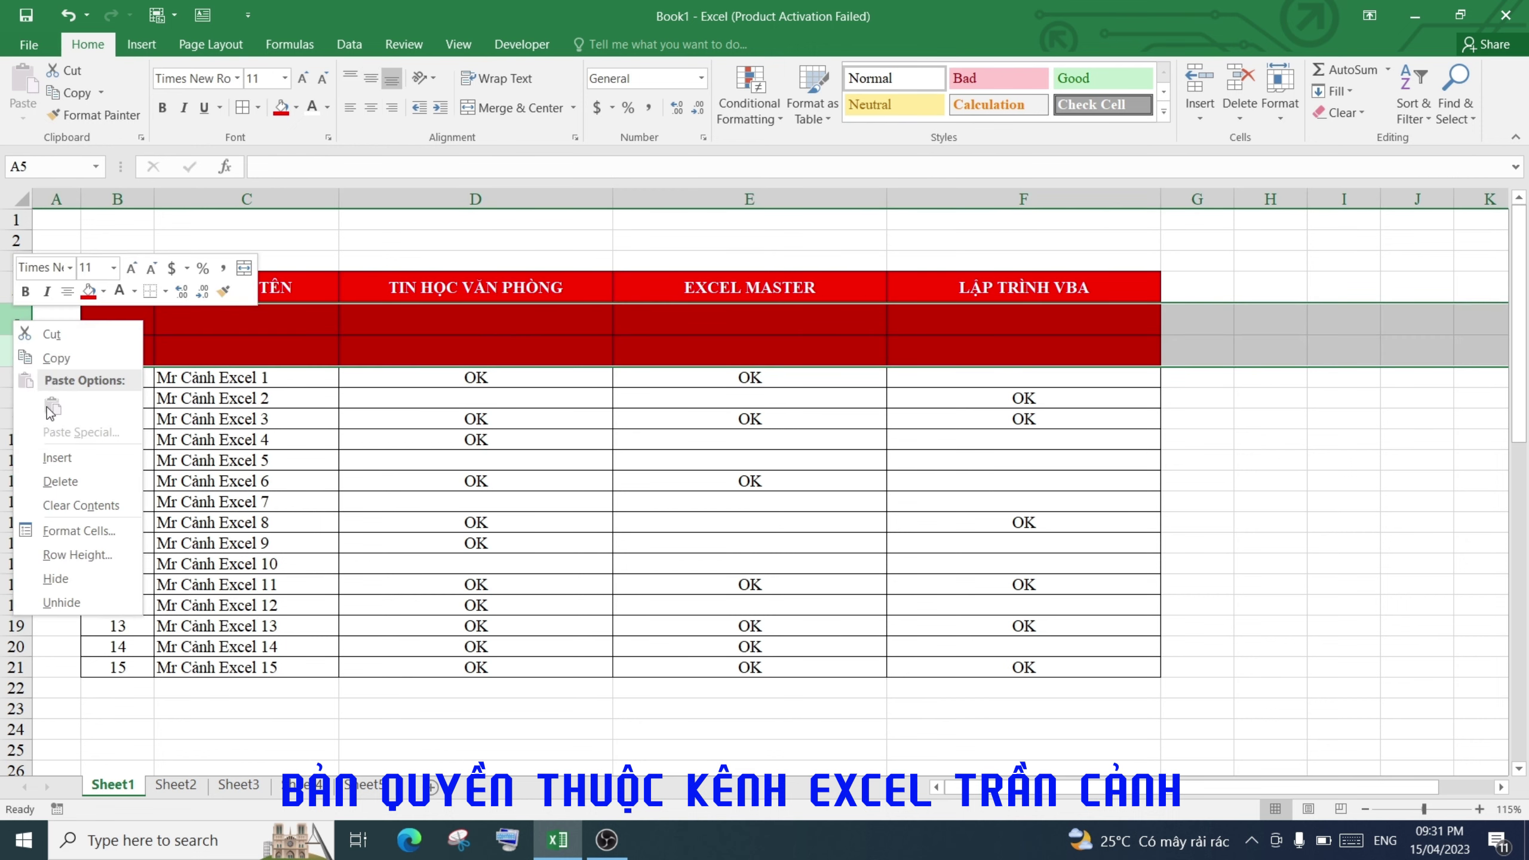
click(50, 481)
click(392, 401)
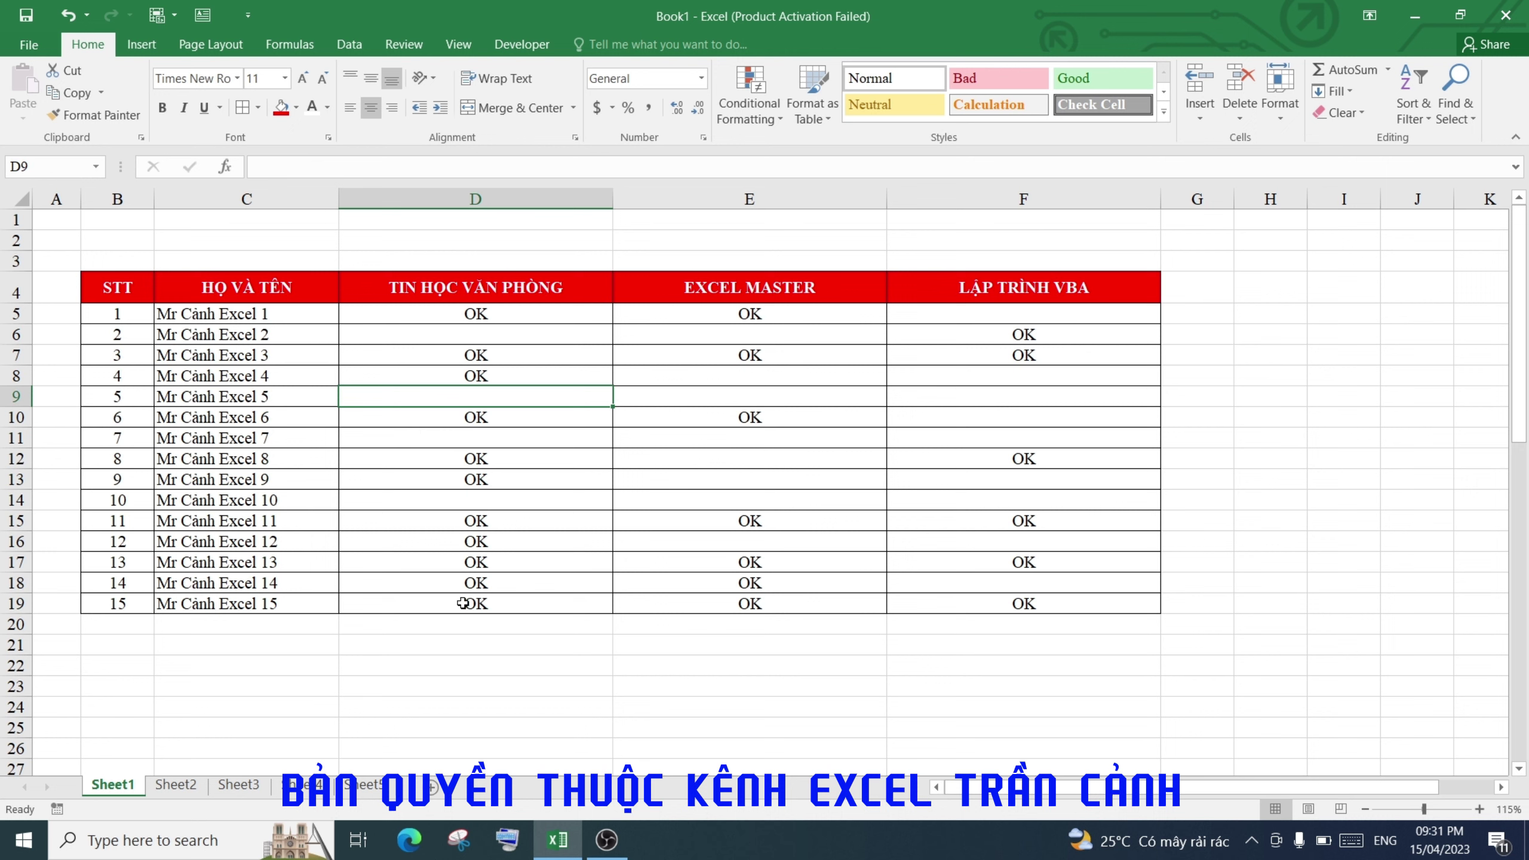
click(462, 649)
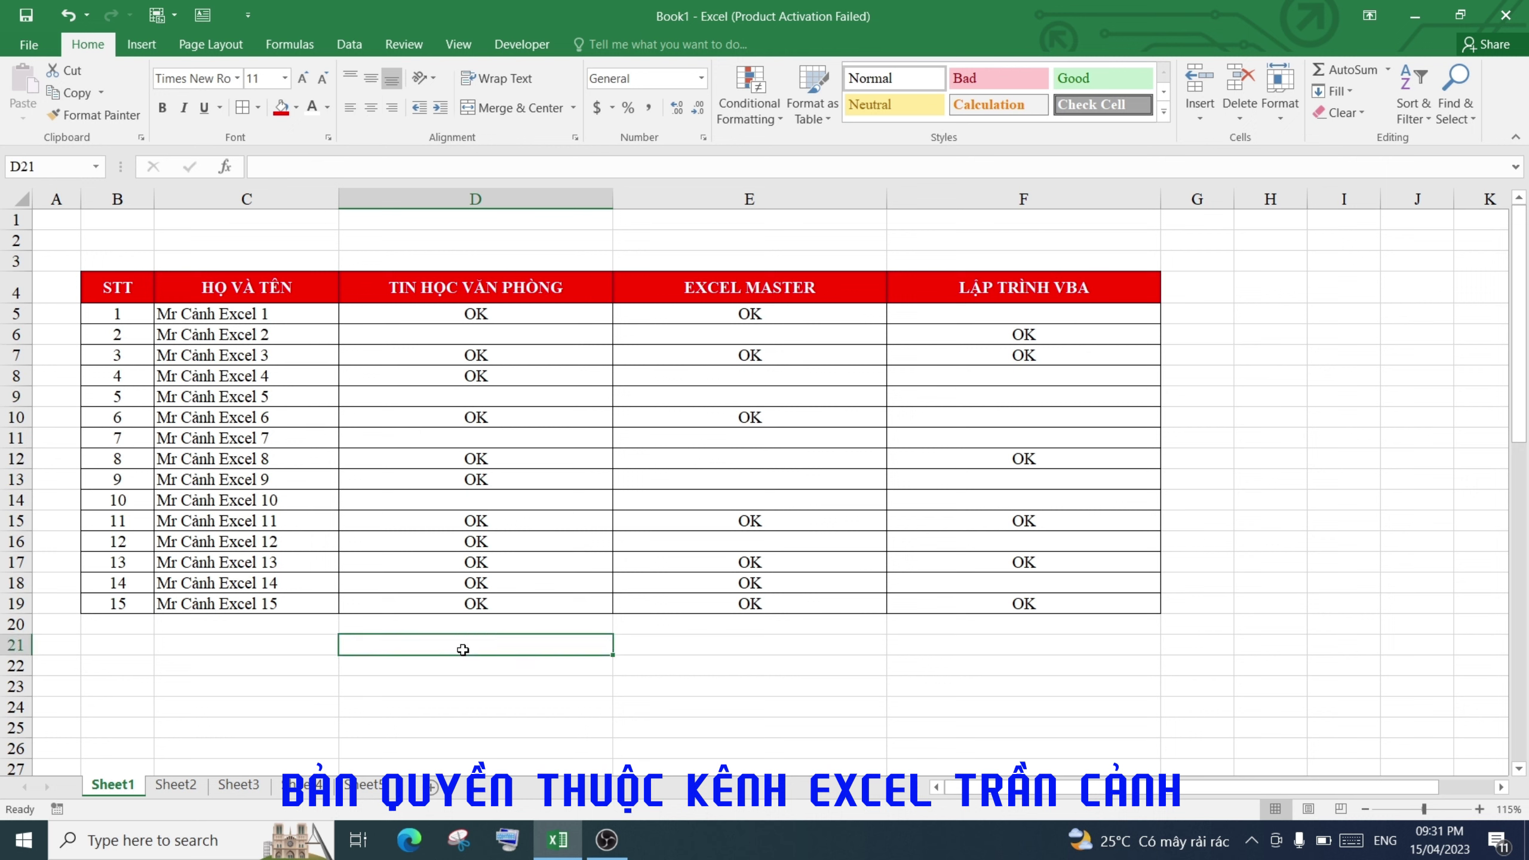